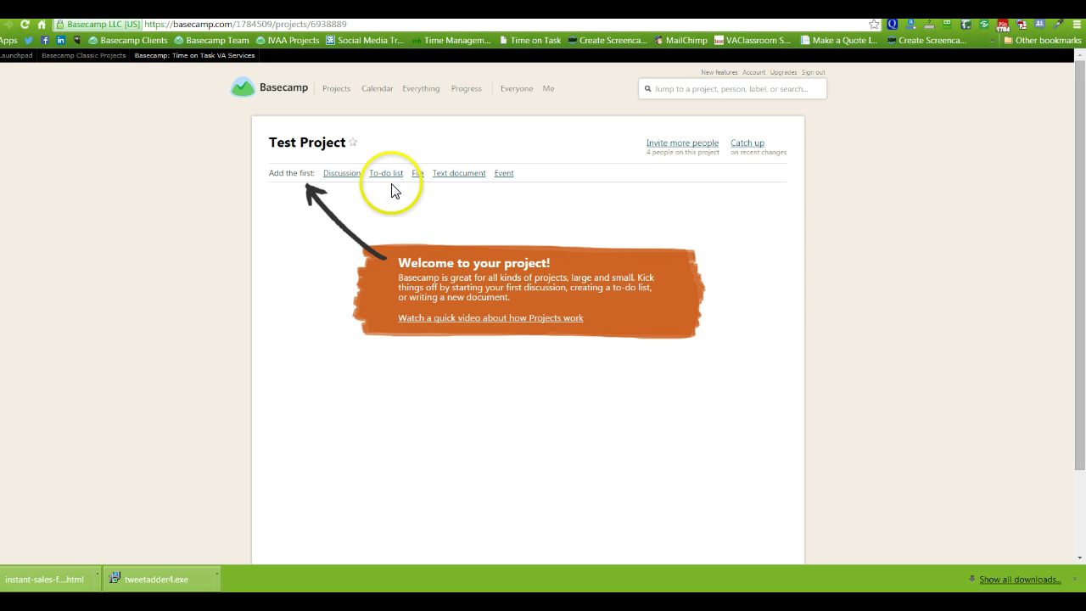
Step: Start a new discussion in the project with the subject "Test Title" and the message "type in message"
left_click(342, 175)
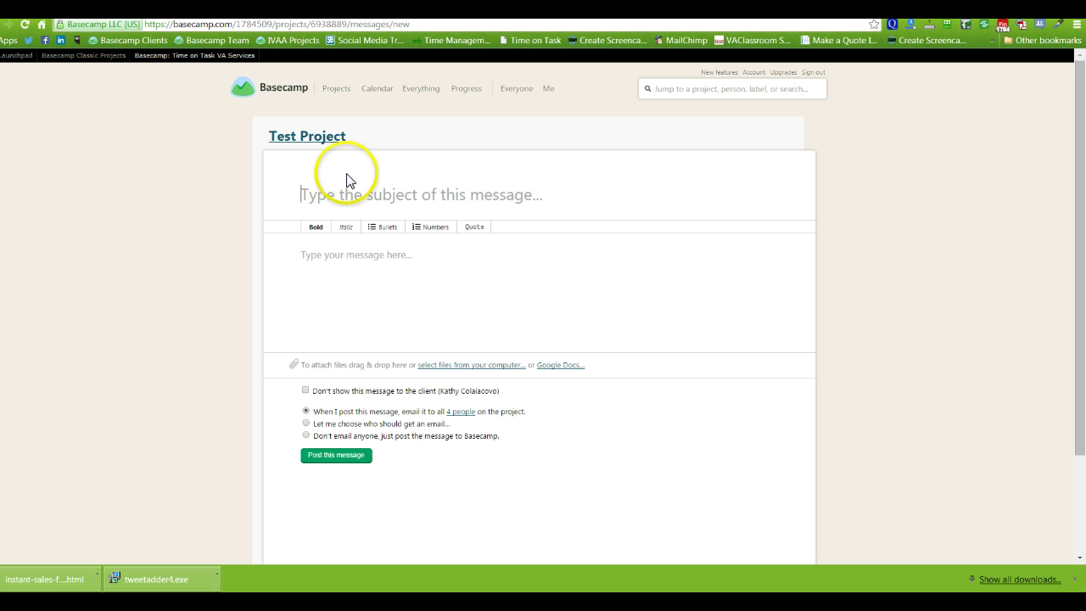
type("Test")
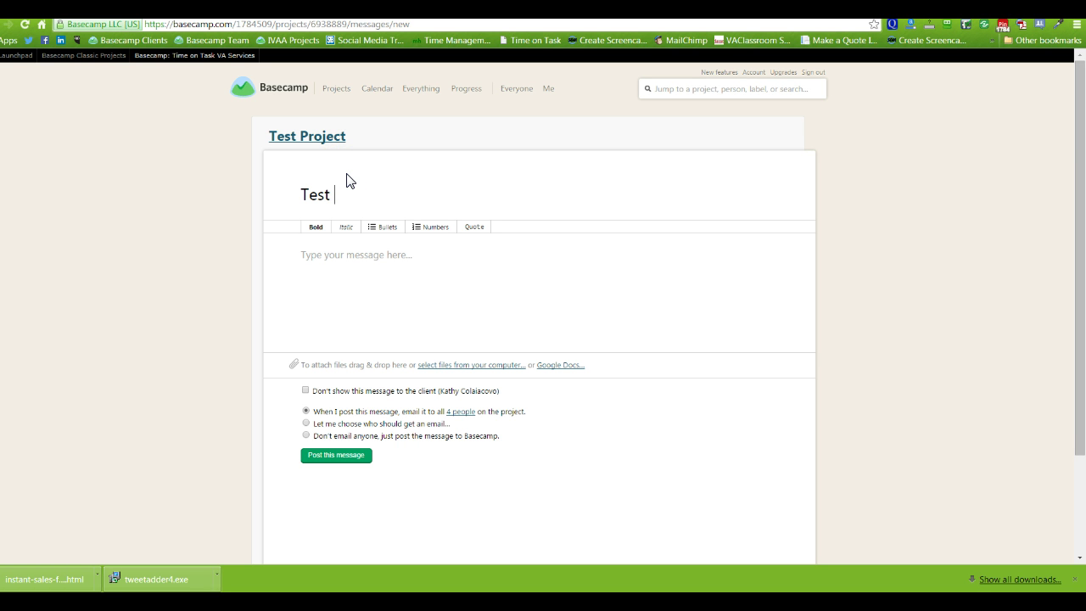
type(" Title")
left_click(354, 276)
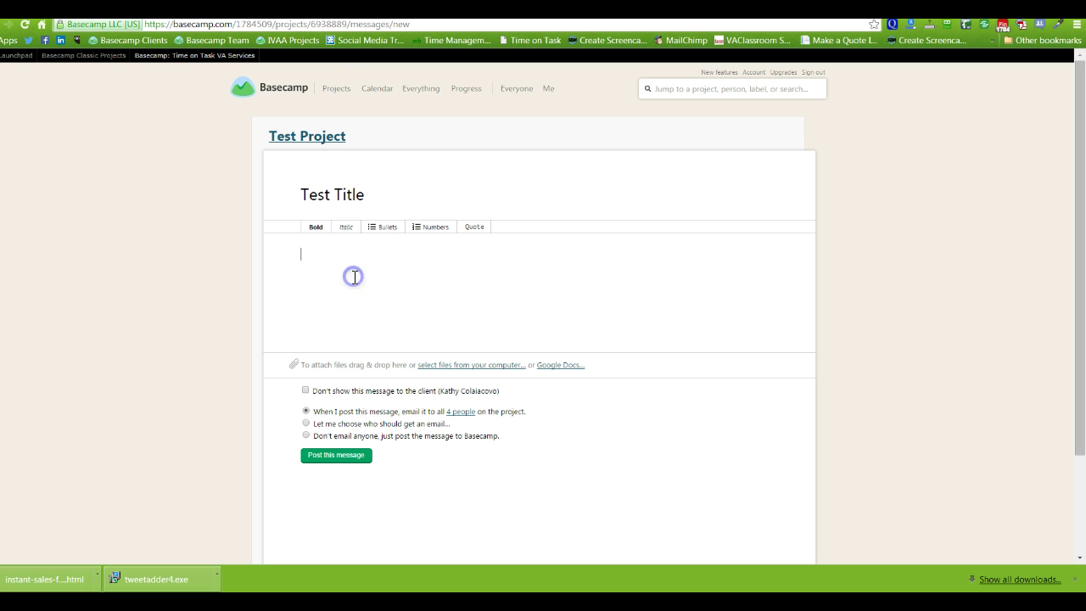
type("type in message")
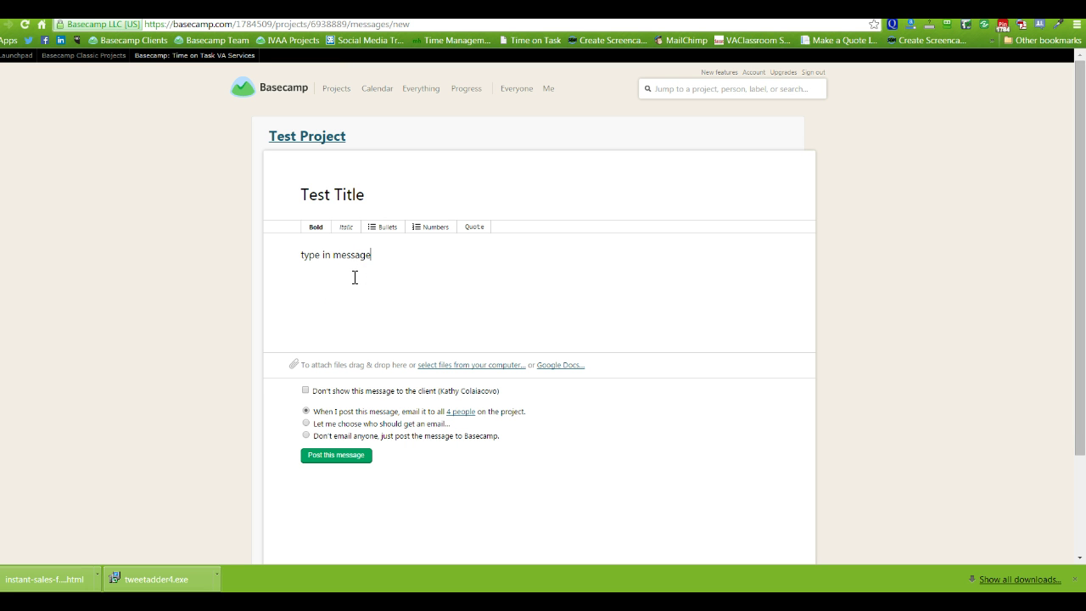
left_click(469, 367)
left_click(463, 366)
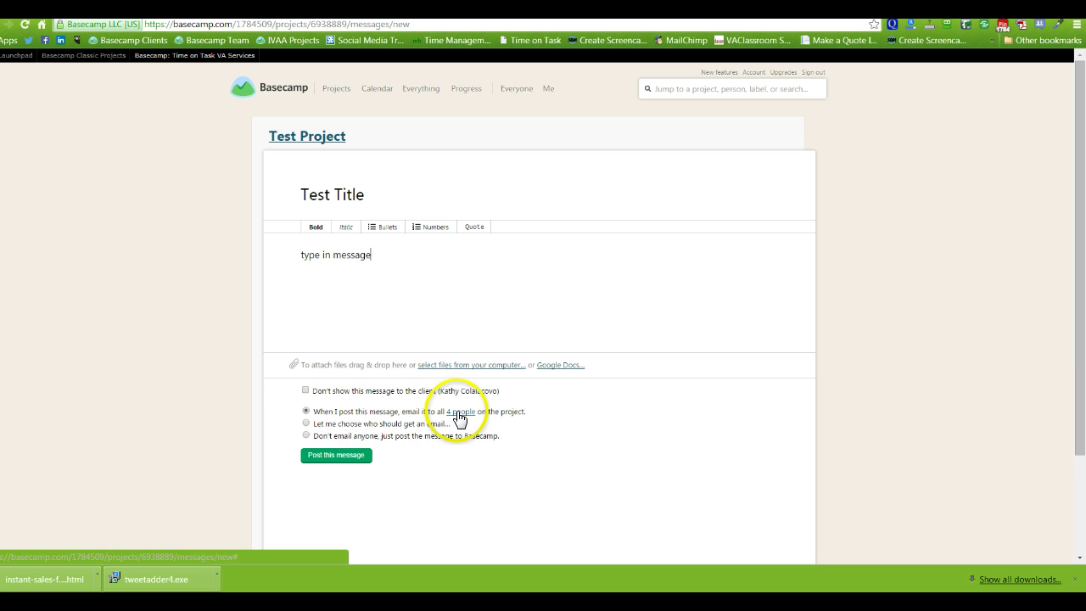
Step: Choose who gets an email, select only the last listed project member, and post the message
left_click(306, 424)
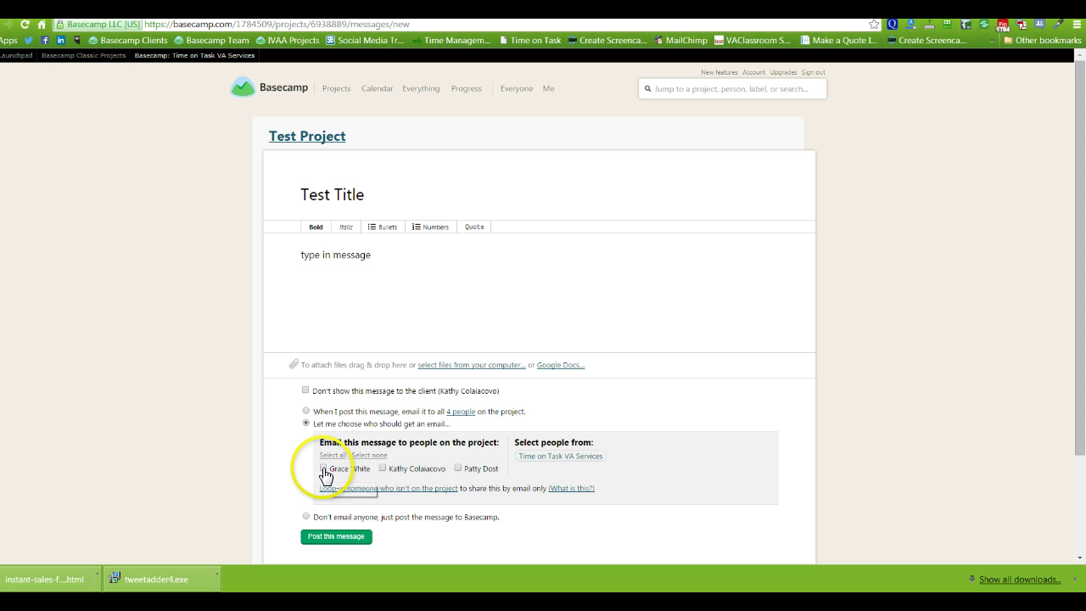
left_click(459, 469)
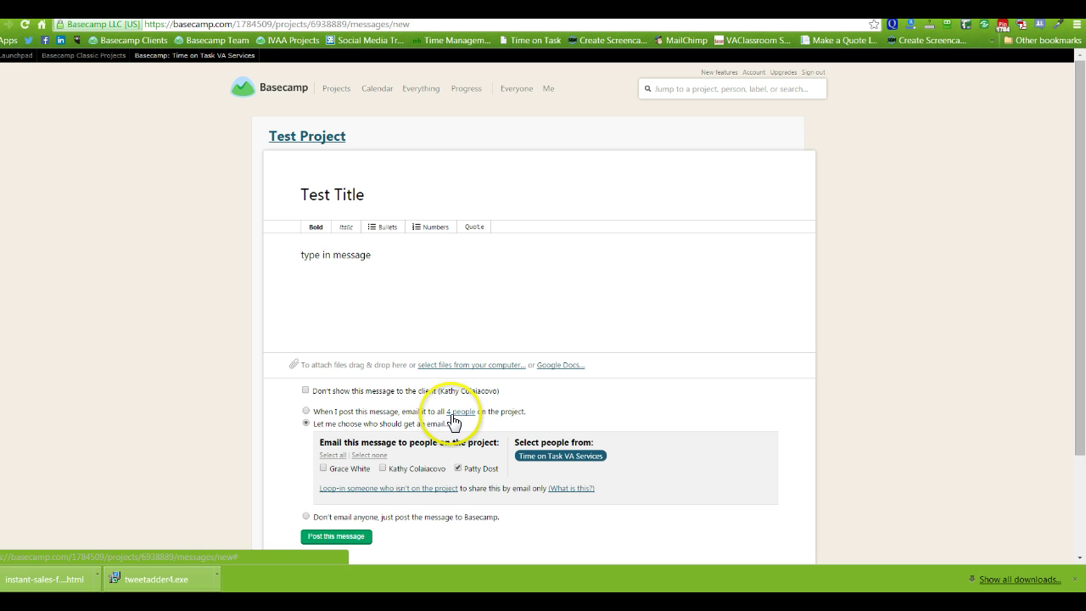
left_click(324, 537)
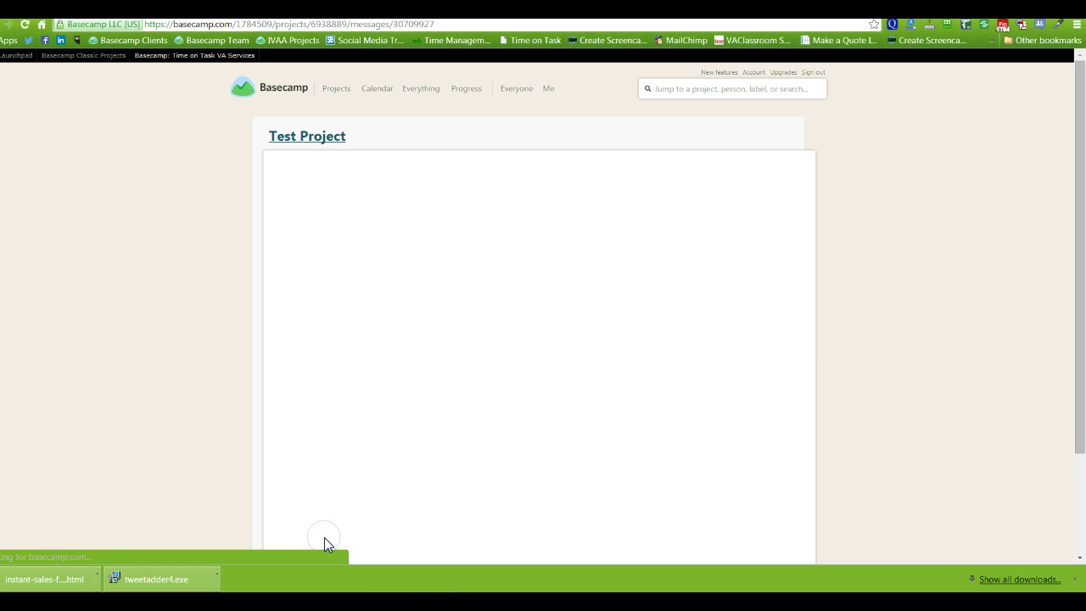
Step: Write the comment "people removing or adding" under the posted message
left_click(486, 294)
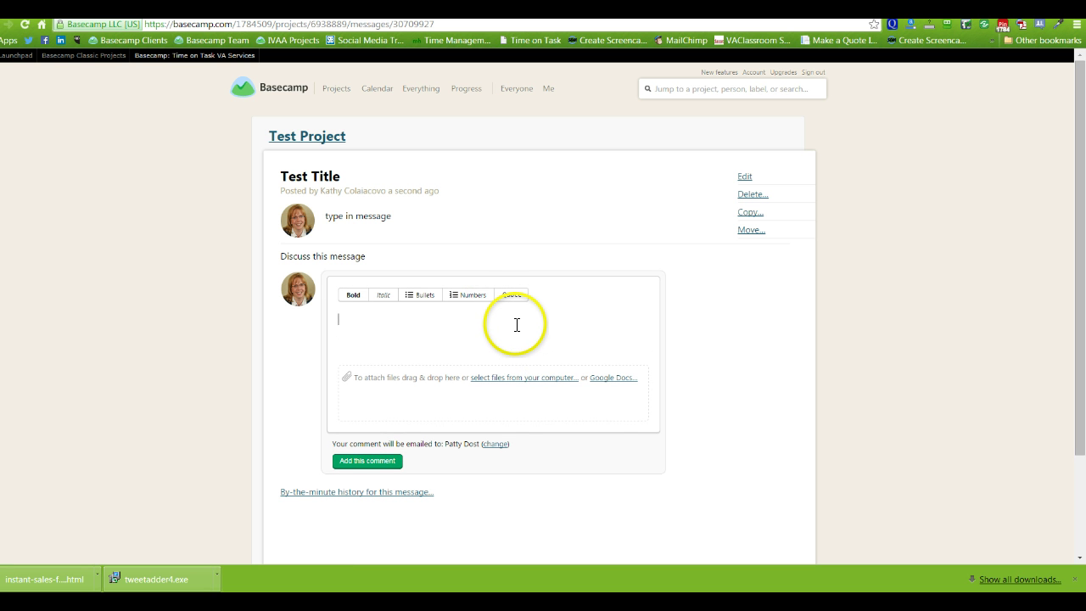
type("people remoiving")
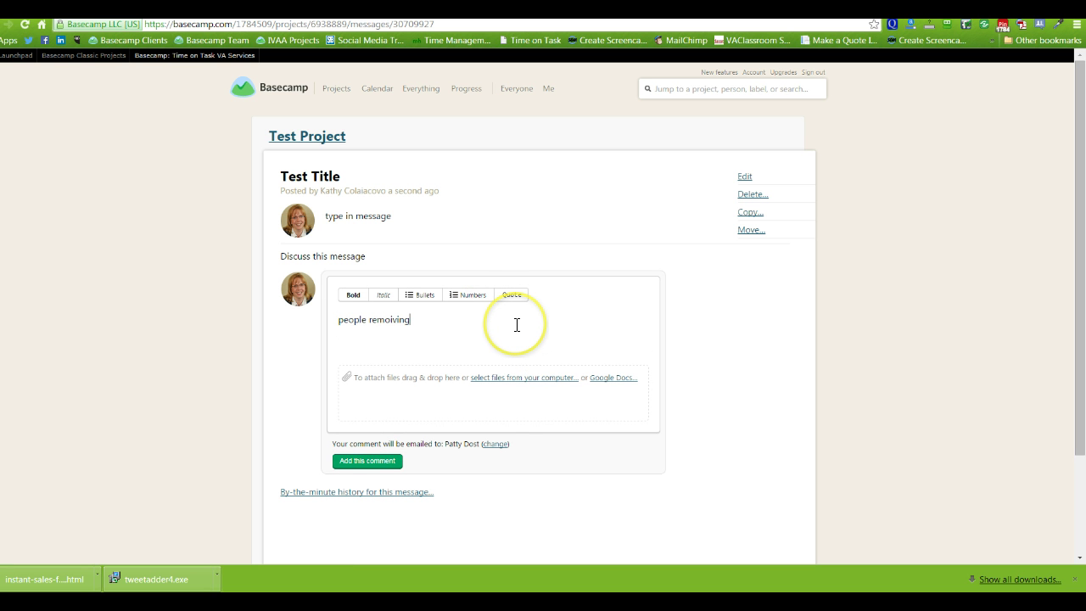
left_click(389, 319)
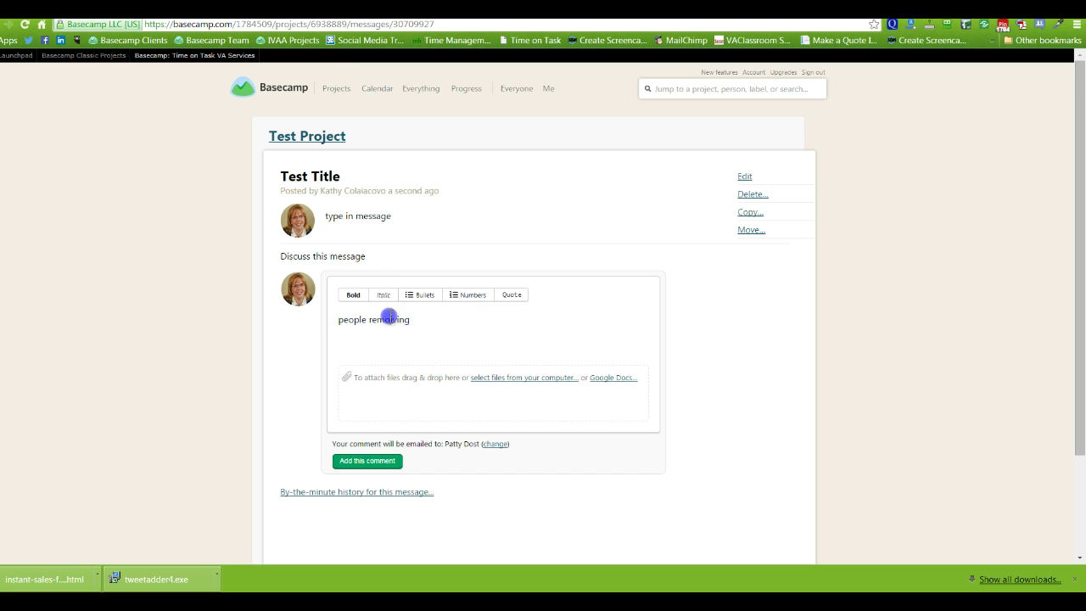
key("BackSpace")
type("or adding")
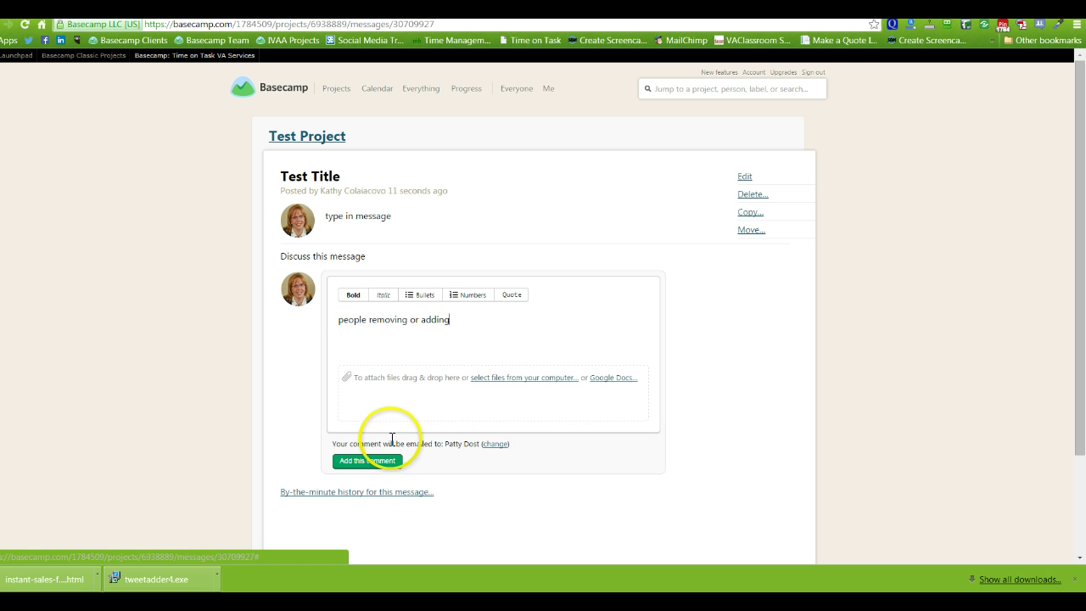
Step: Add the first listed project member to the comment's email recipients and post the comment
left_click(495, 443)
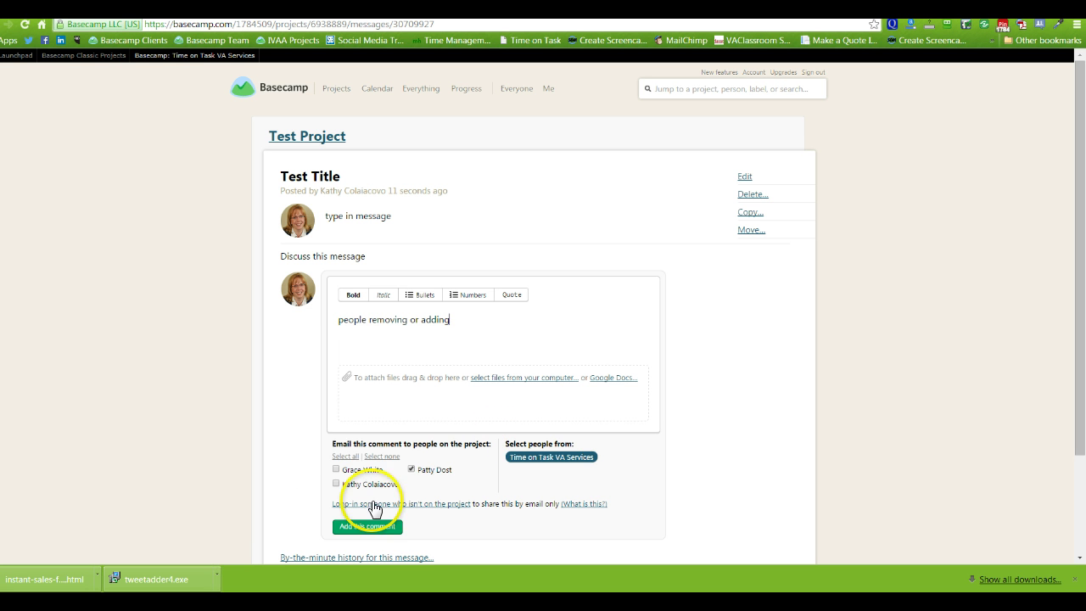
left_click(336, 470)
left_click(337, 484)
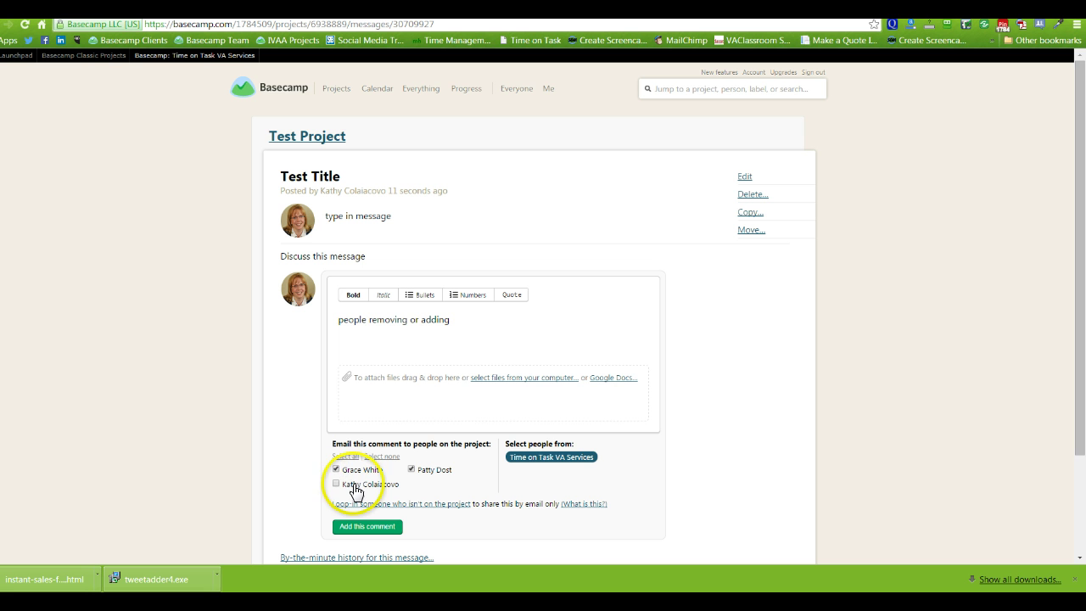
left_click(370, 527)
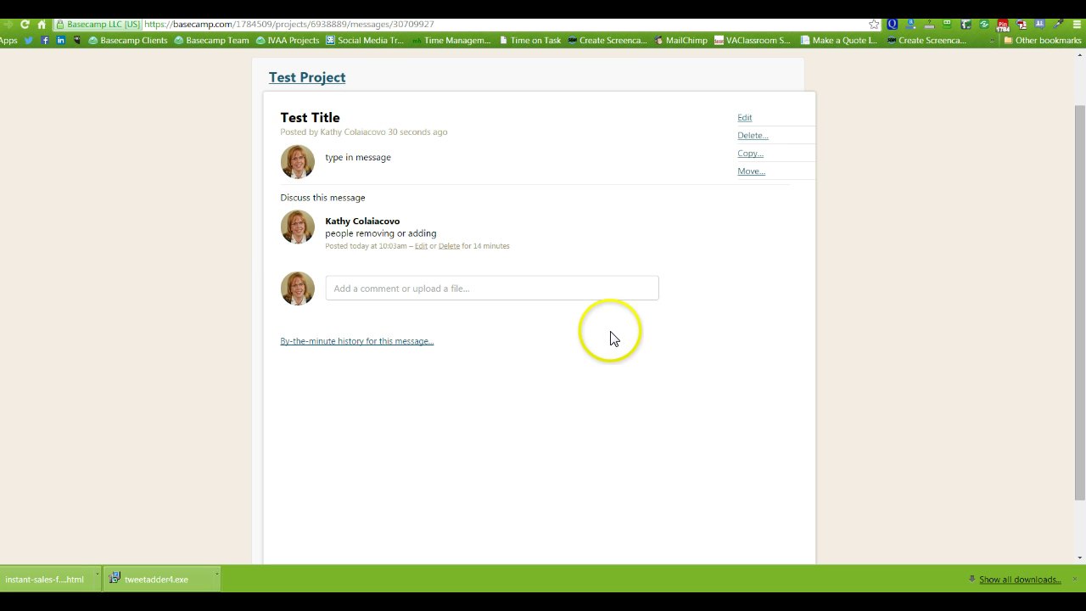
Step: Write a second comment on the message reading "Don't remove people if you don't want"
left_click(368, 287)
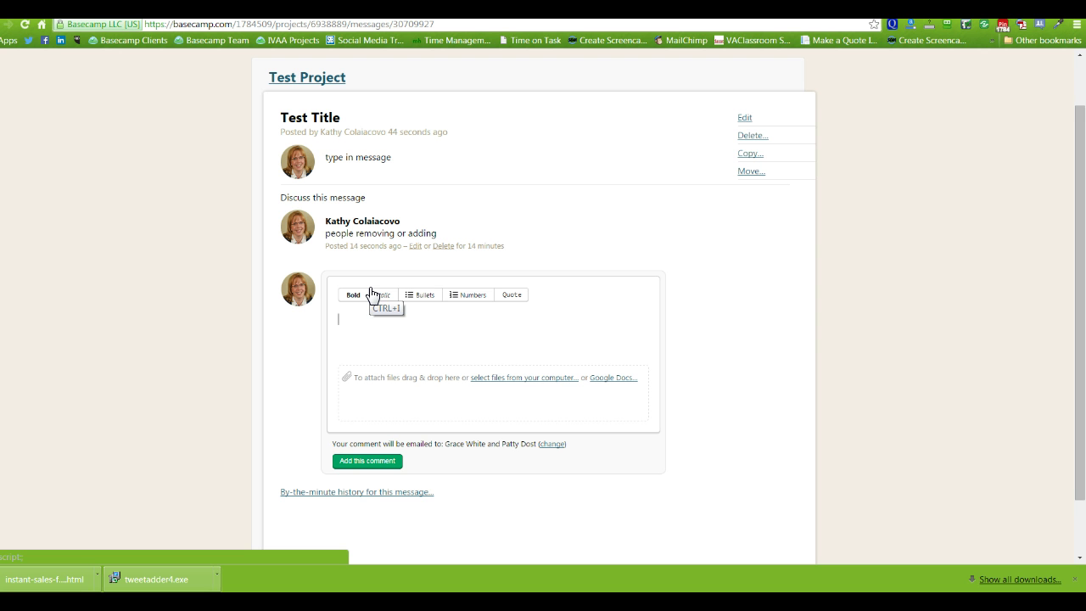
type("Don't remove people if you don")
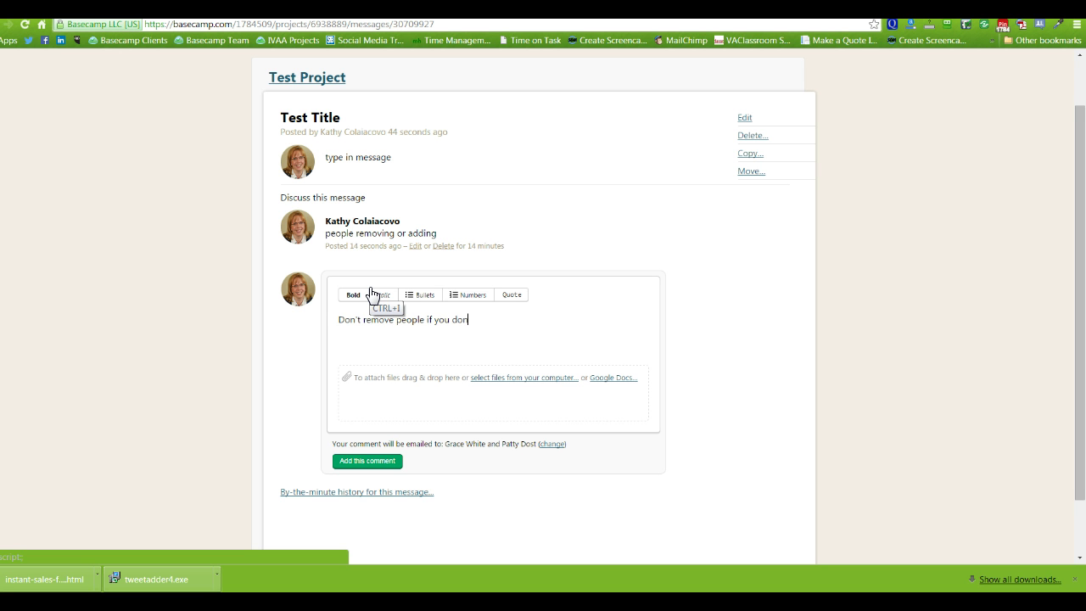
type("t' want")
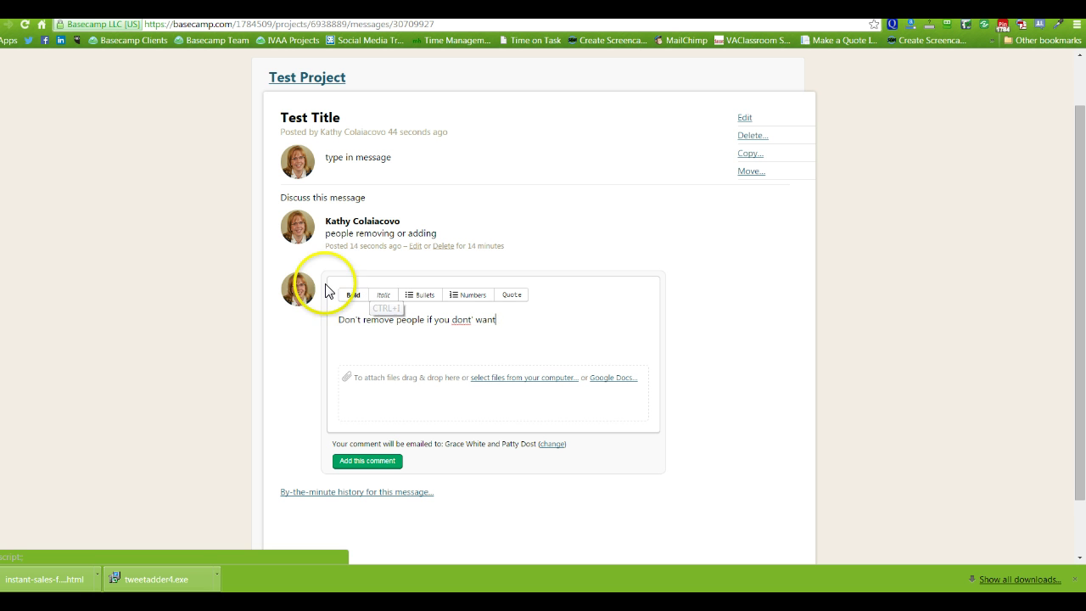
left_click(473, 319)
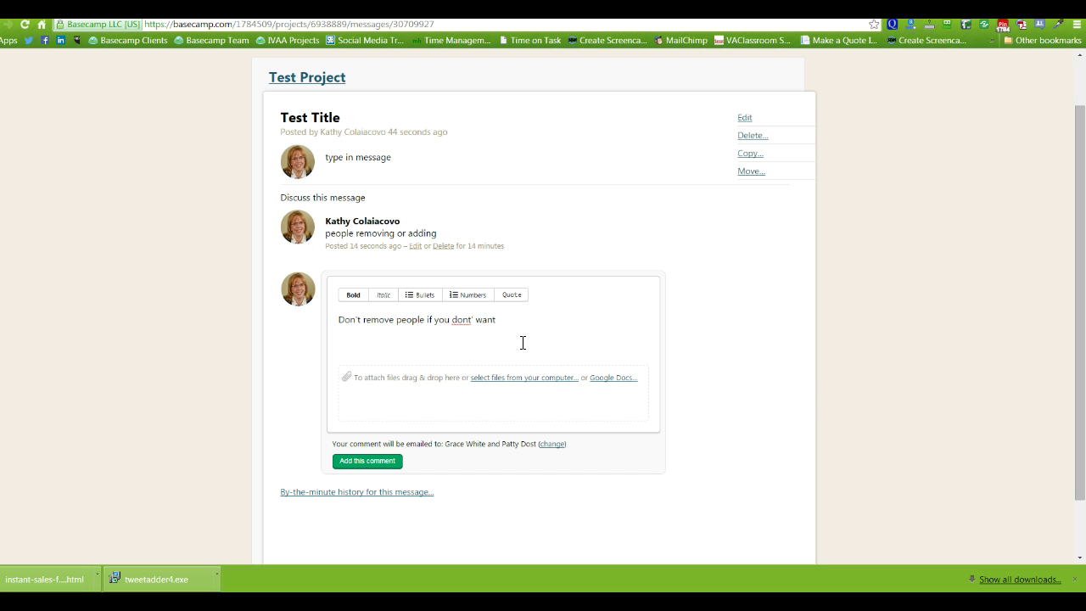
key("Delete")
left_click(472, 318)
type("'")
Step: Remove the message's original recipient from the second comment's email list and post the comment
left_click(553, 443)
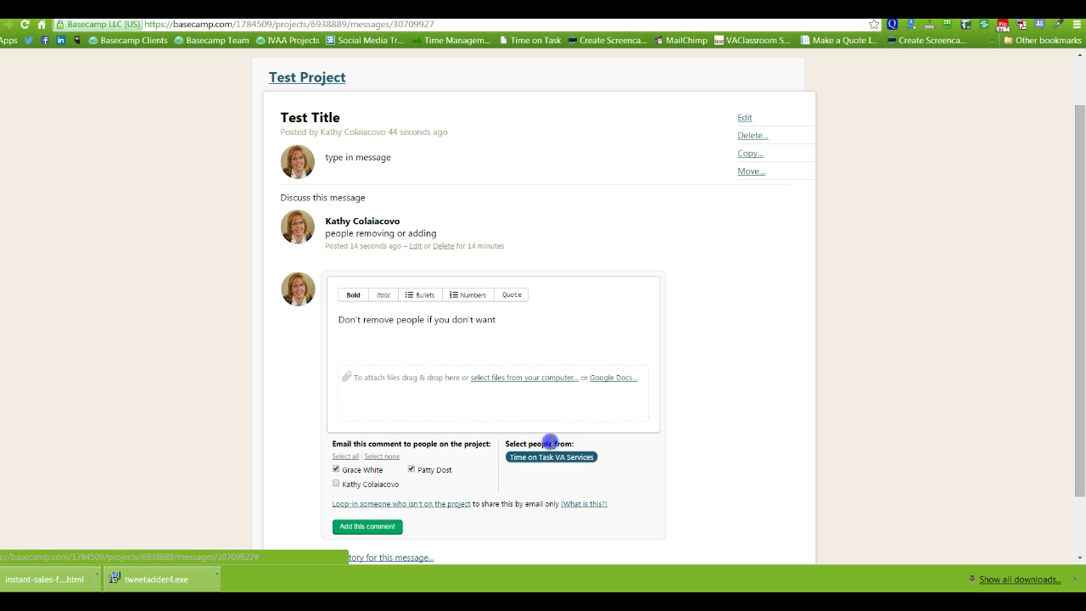
left_click(411, 469)
left_click(378, 531)
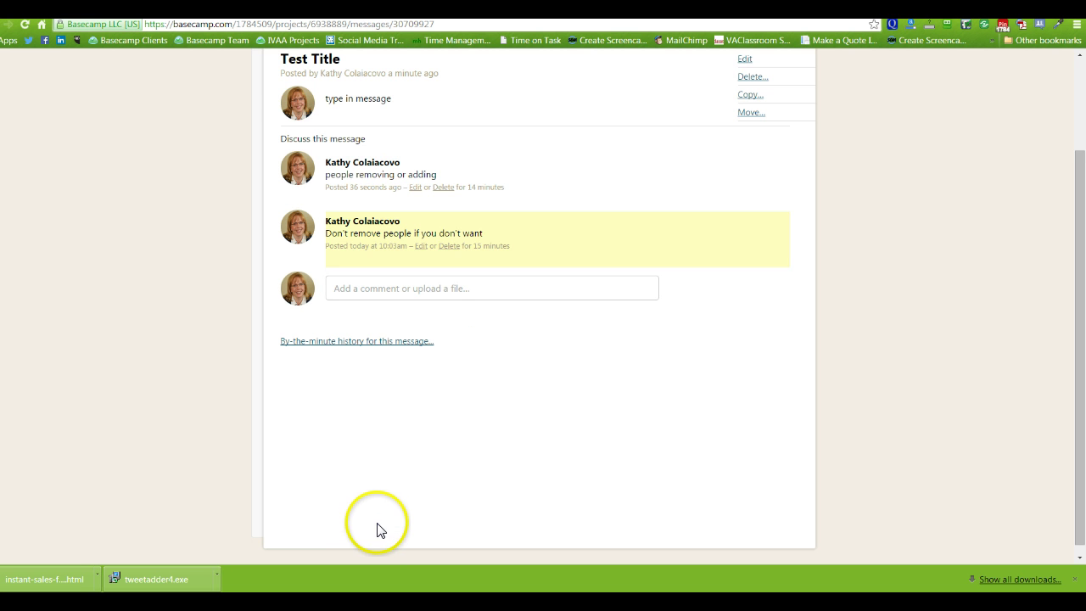
Step: Write a third comment reading "BUt now if she wants back in"
left_click(434, 284)
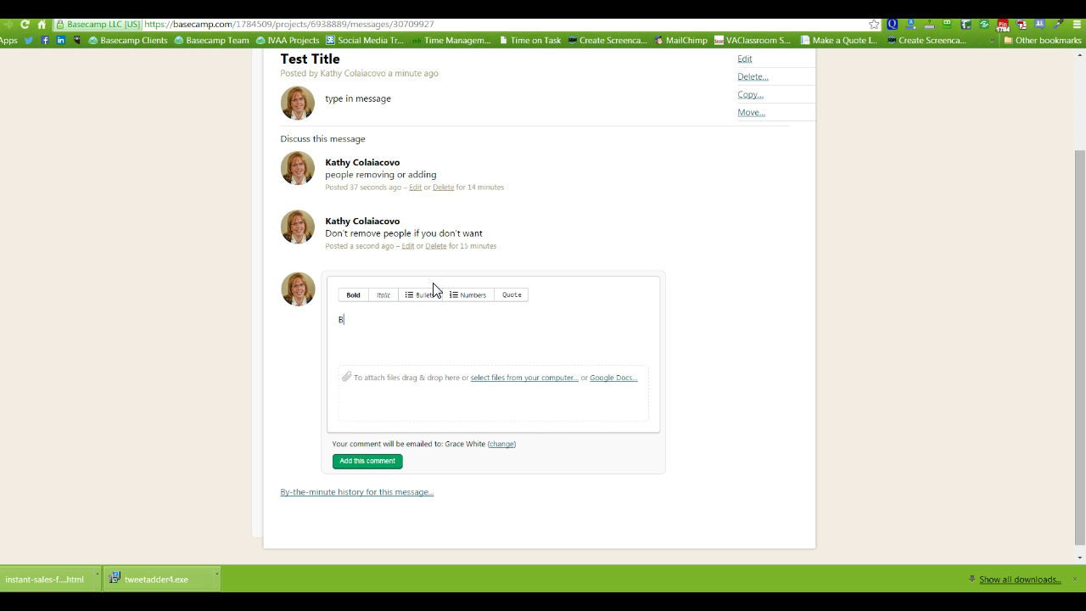
type("BUt noew if she wnats back in")
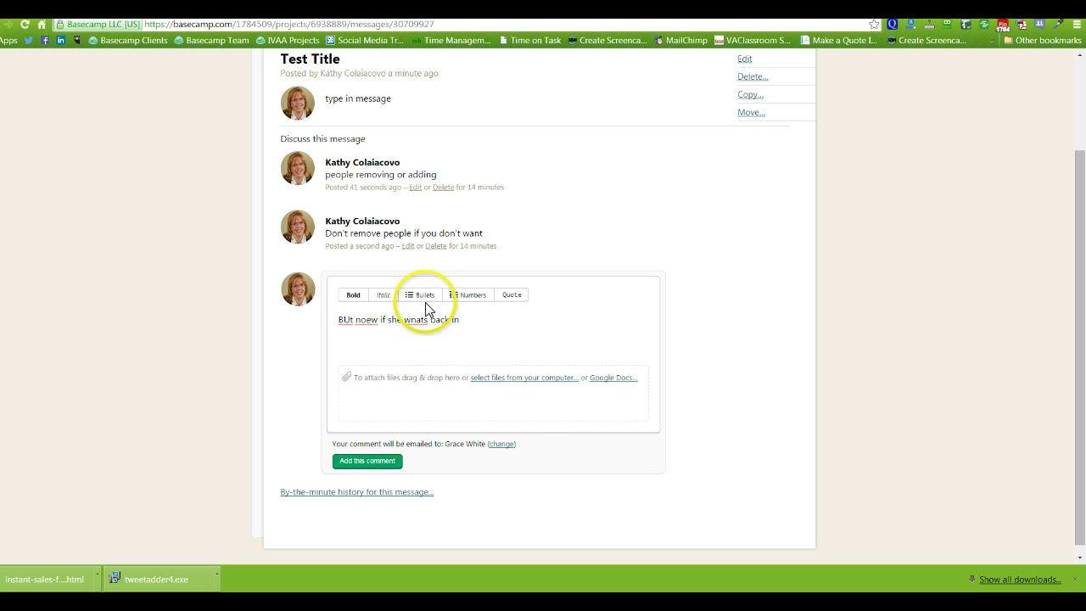
left_click(364, 319)
key("Delete")
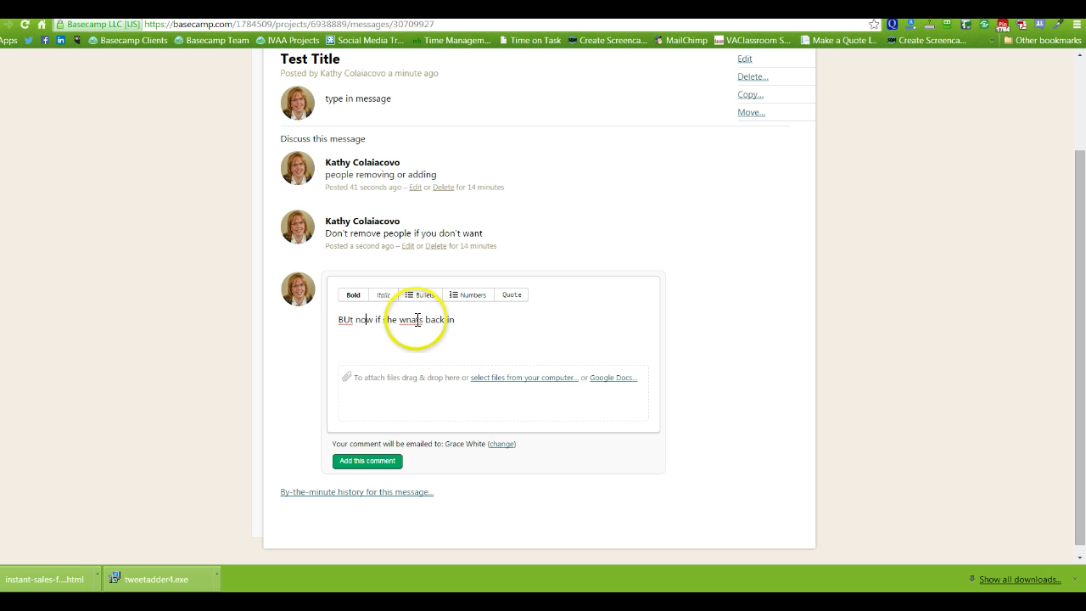
right_click(417, 319)
left_click(479, 258)
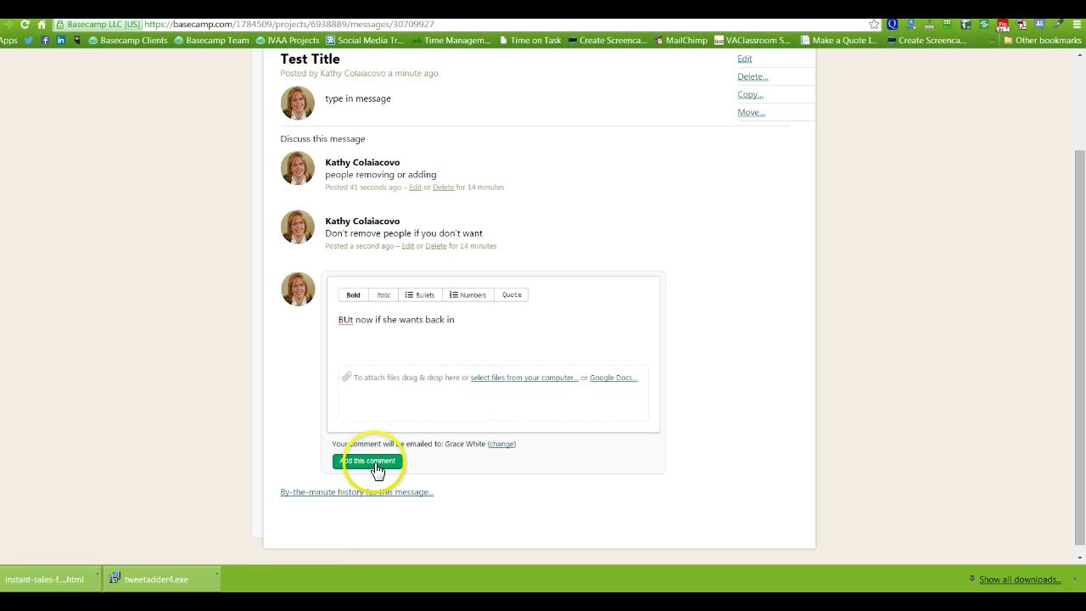
Step: Extend the third comment with a dash and a note that the removed member gets no notification, and post it
left_click(485, 322)
type("- patty gets no note")
key("BackSpace")
type("i")
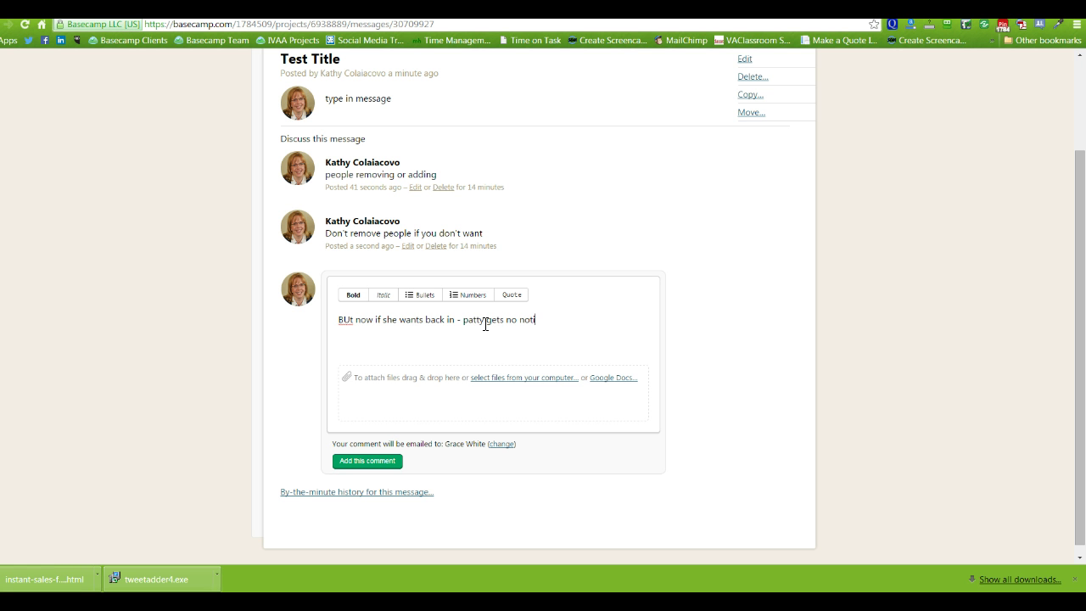
type("fication")
left_click(370, 463)
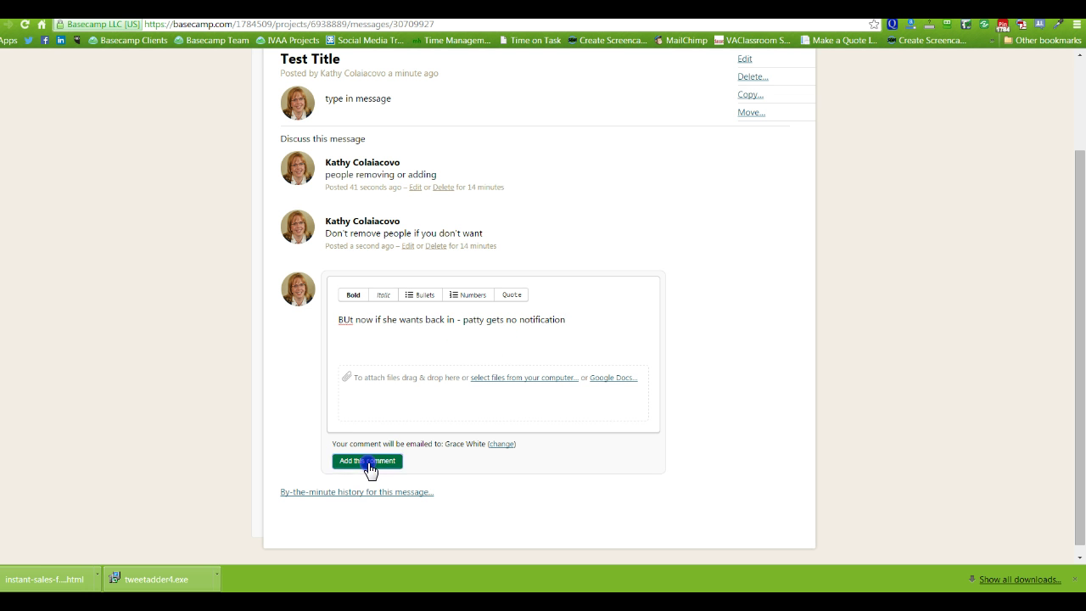
Step: Return to the project page, reopen the "Test Title" discussion from the discussions list, and show its comment editor
scroll(549, 407, "up", 2)
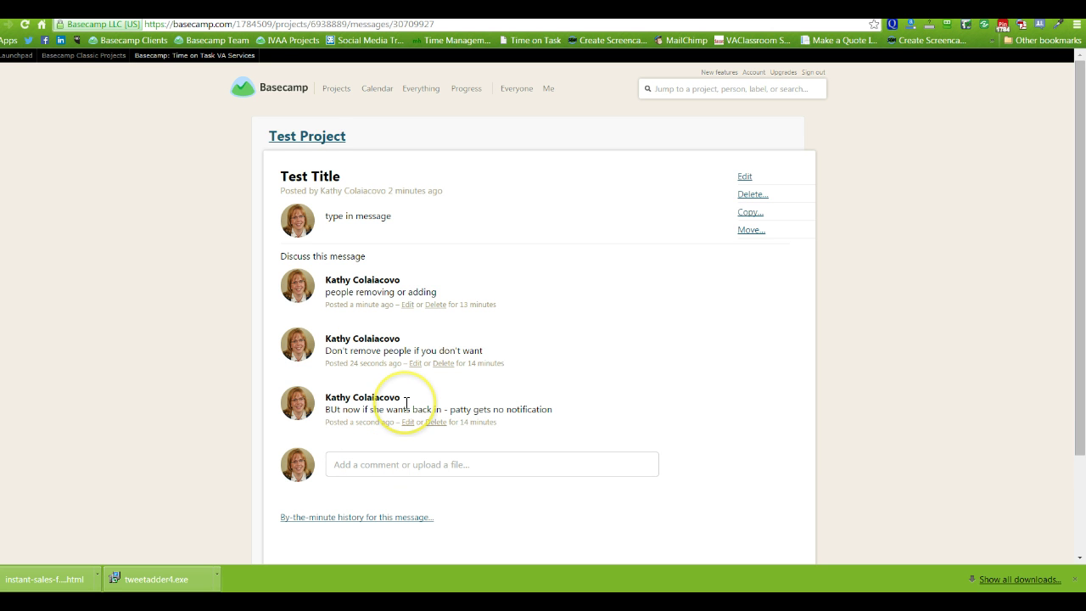
left_click(312, 138)
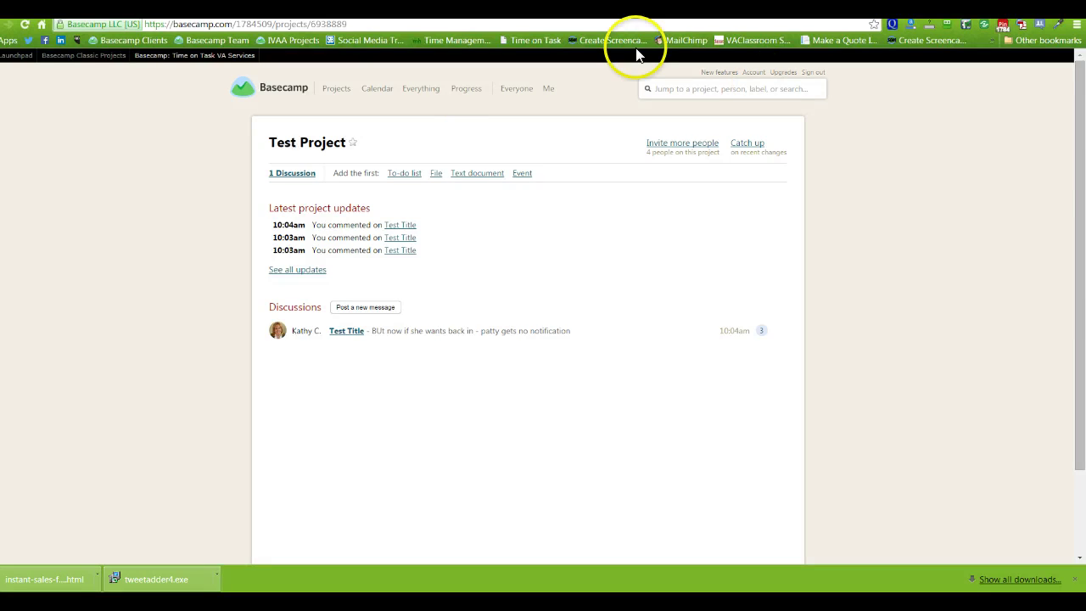
left_click(292, 173)
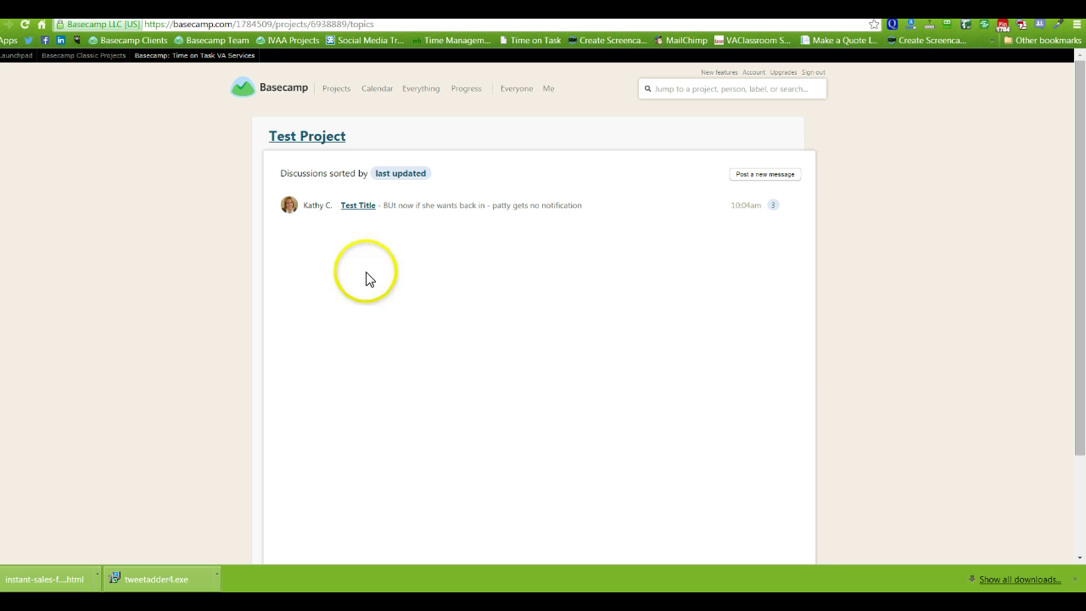
left_click(371, 208)
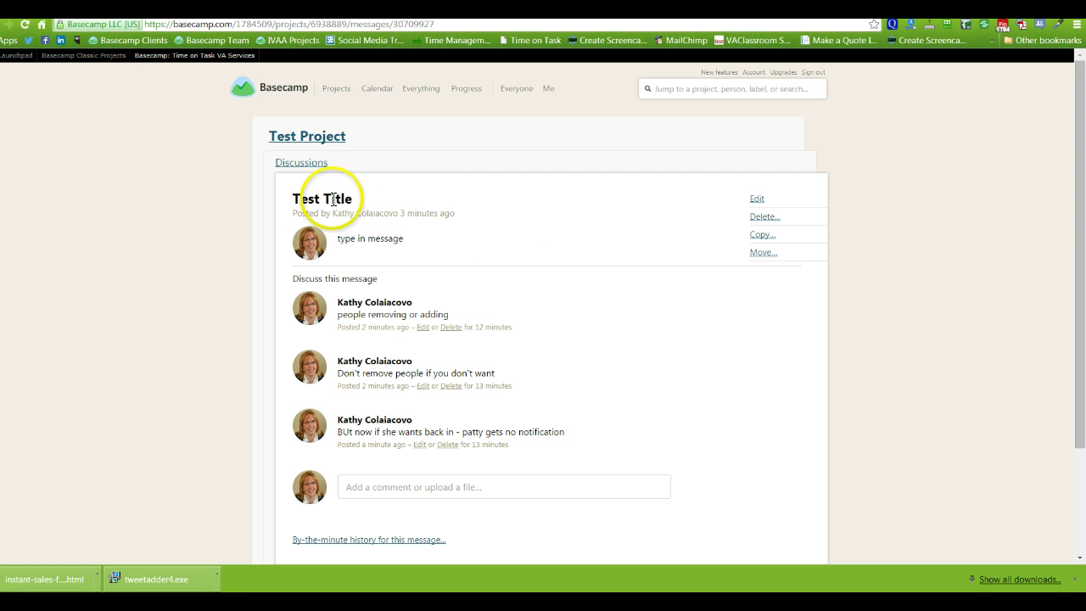
left_click(448, 487)
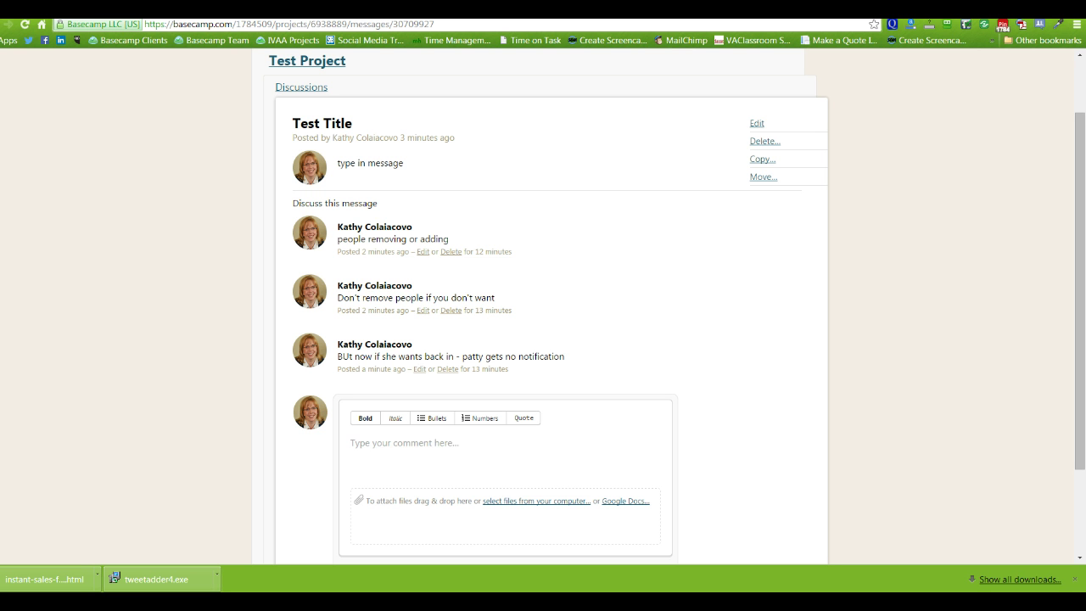
Step: Create a new text document in the project and title it "Logins"
left_click(330, 67)
left_click(468, 176)
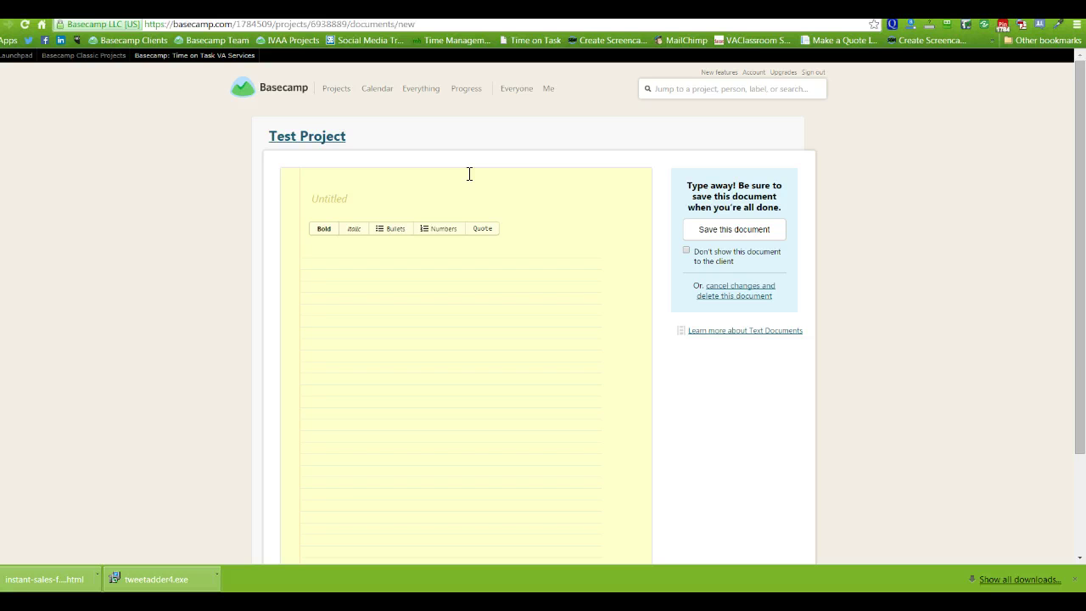
left_click(451, 203)
type("Logins")
Step: Write two lines in the document body: "kepp all logins" and "Don't tick peoiple to get notification"
left_click(438, 317)
type("kepp all logins")
key("Return")
type("Don't t")
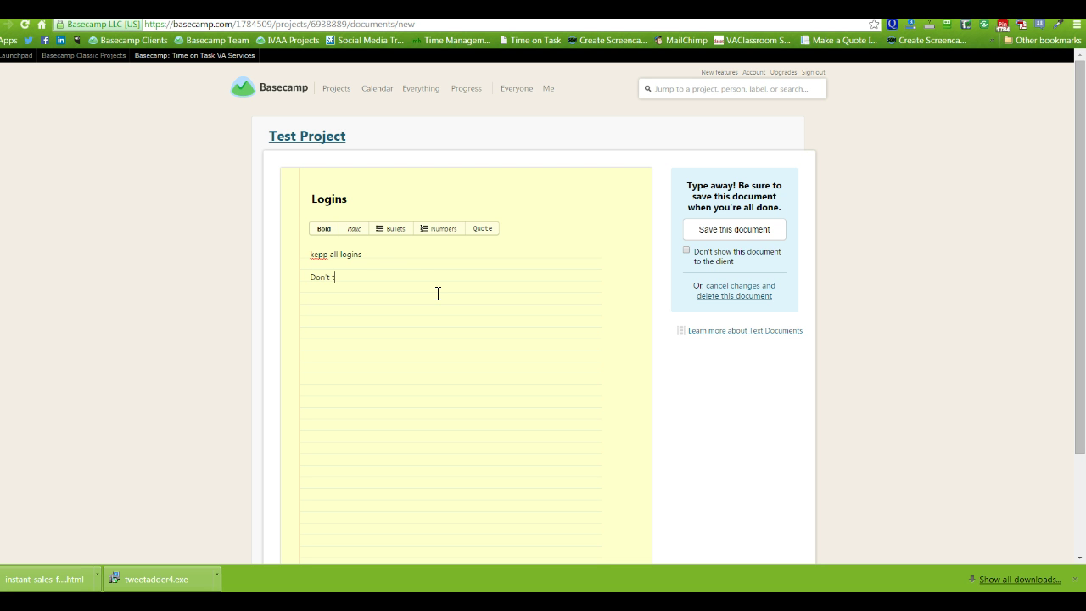
type("ick peoiple to get notification")
Step: Correct the misspelled words in the body to "people" and "keep", and save the document
left_click(362, 279)
key("BackSpace")
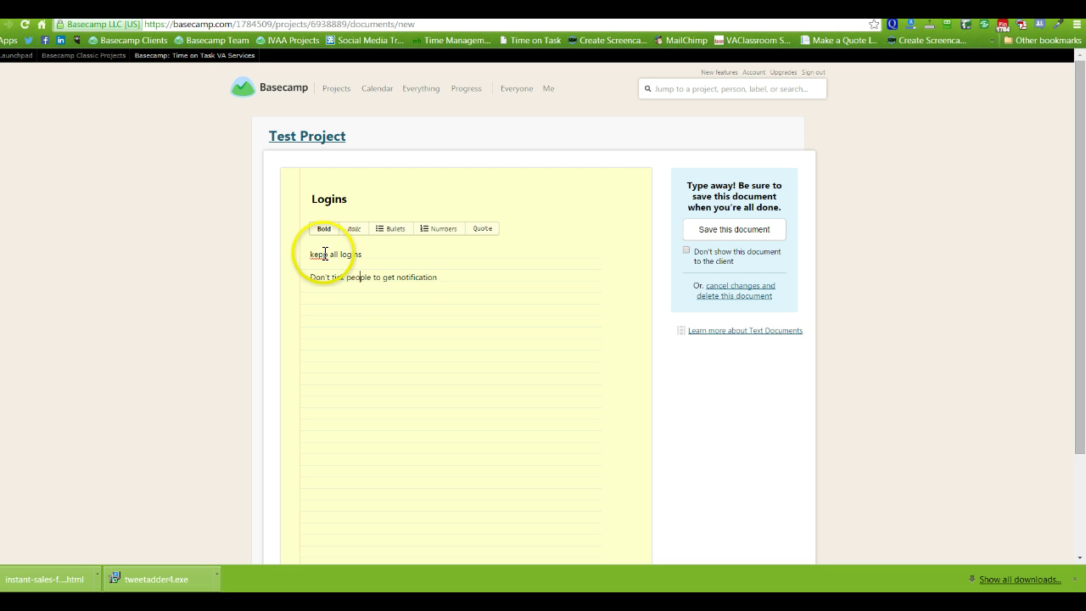
left_click(324, 254)
key("BackSpace")
type("e")
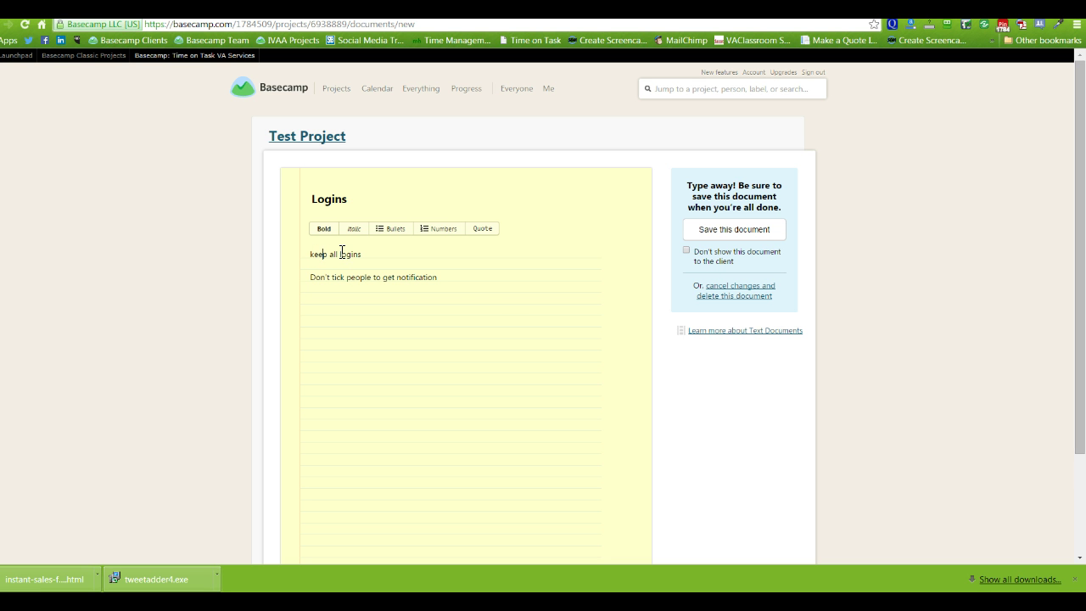
left_click(749, 232)
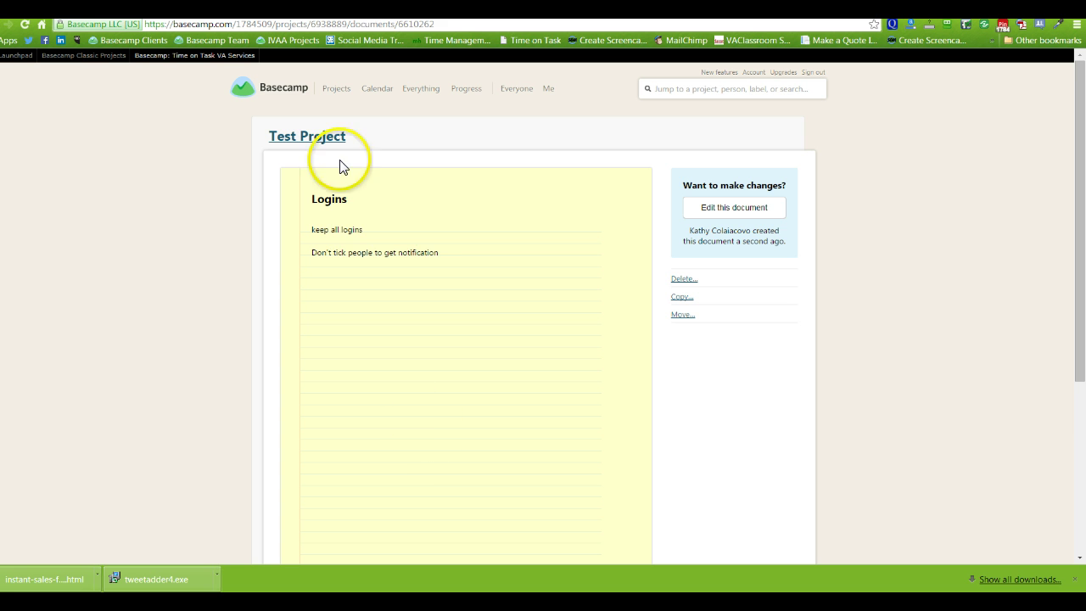
Step: Return to the Test Project page and reopen the "Logins" document from its text documents section
left_click(315, 135)
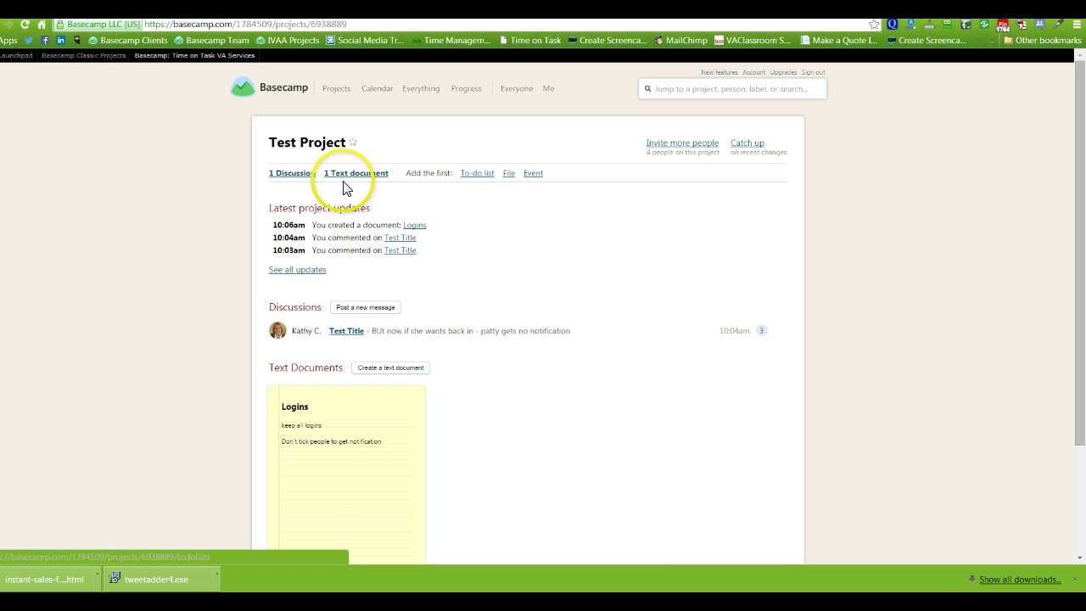
scroll(387, 417, "down", 2)
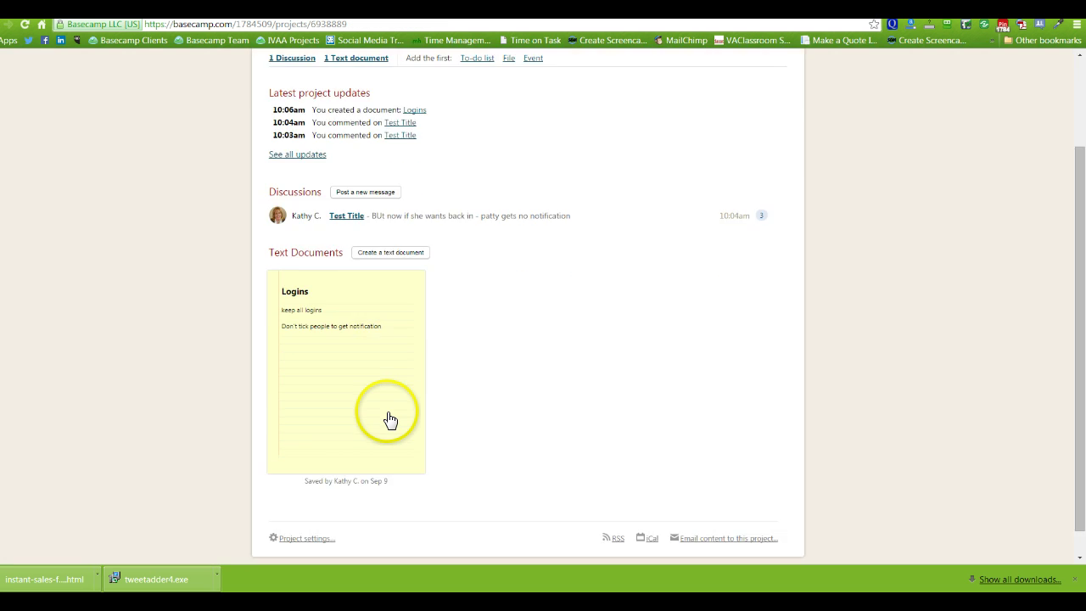
left_click(356, 382)
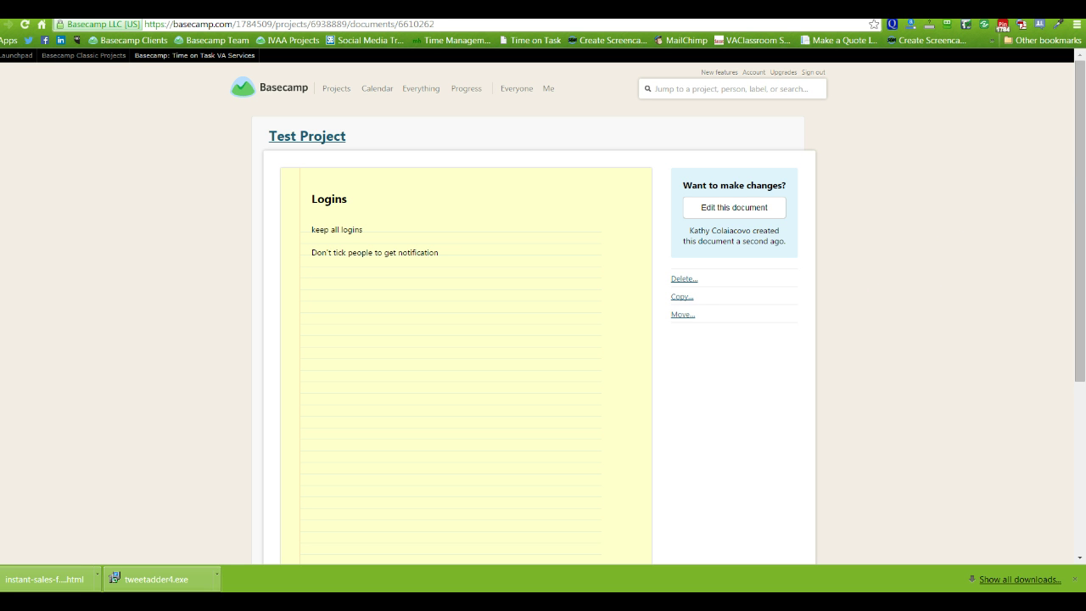
Step: Edit the "Logins" document to add the line "New ones here" below the existing text, and save the changes
left_click(760, 212)
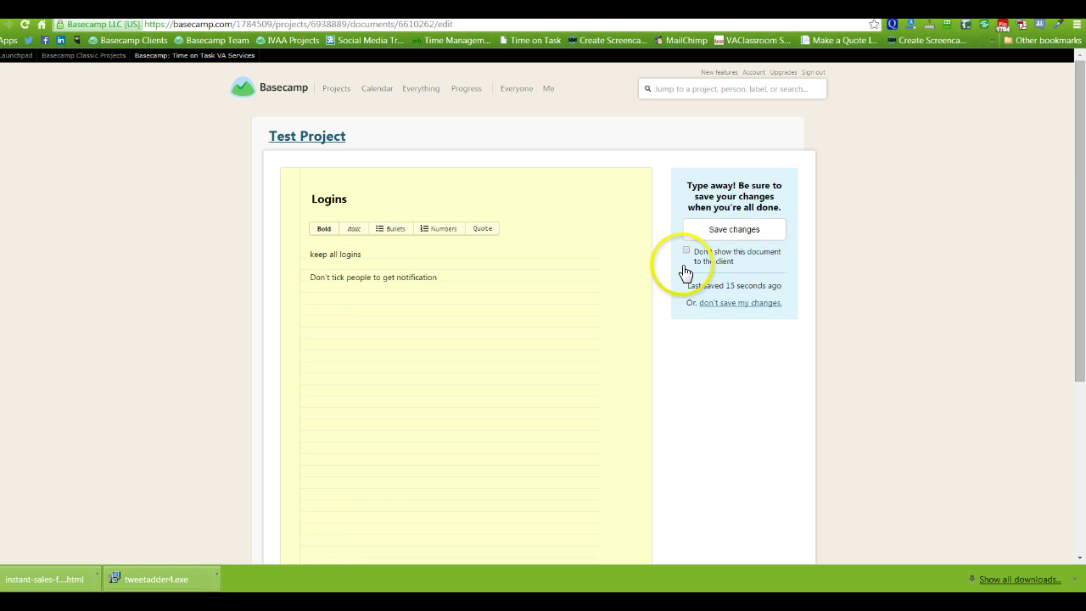
left_click(436, 322)
key("Return")
type("Ne")
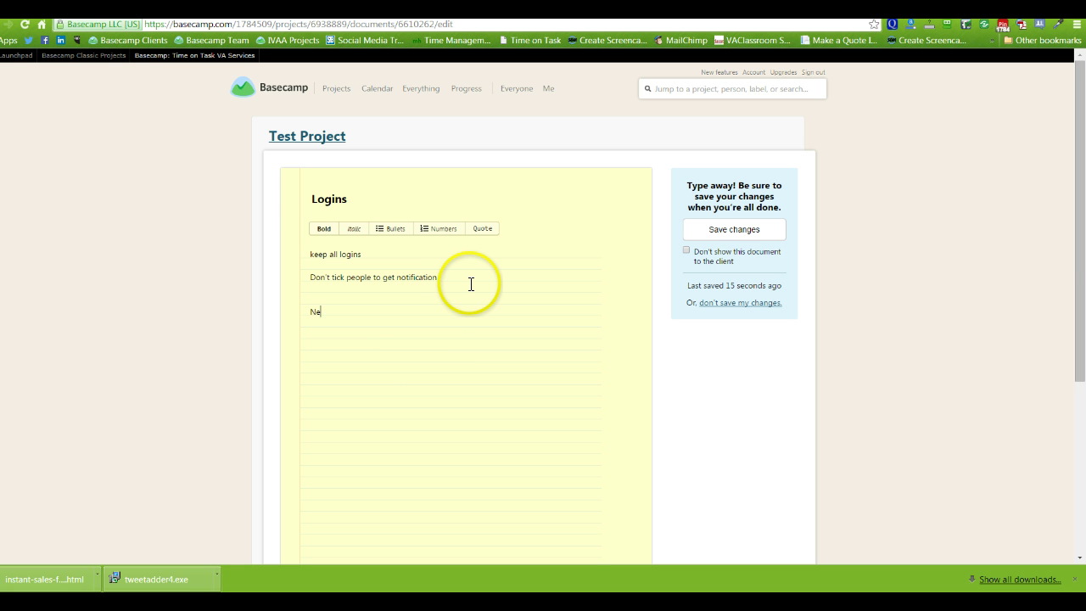
type("w ones here")
left_click(748, 231)
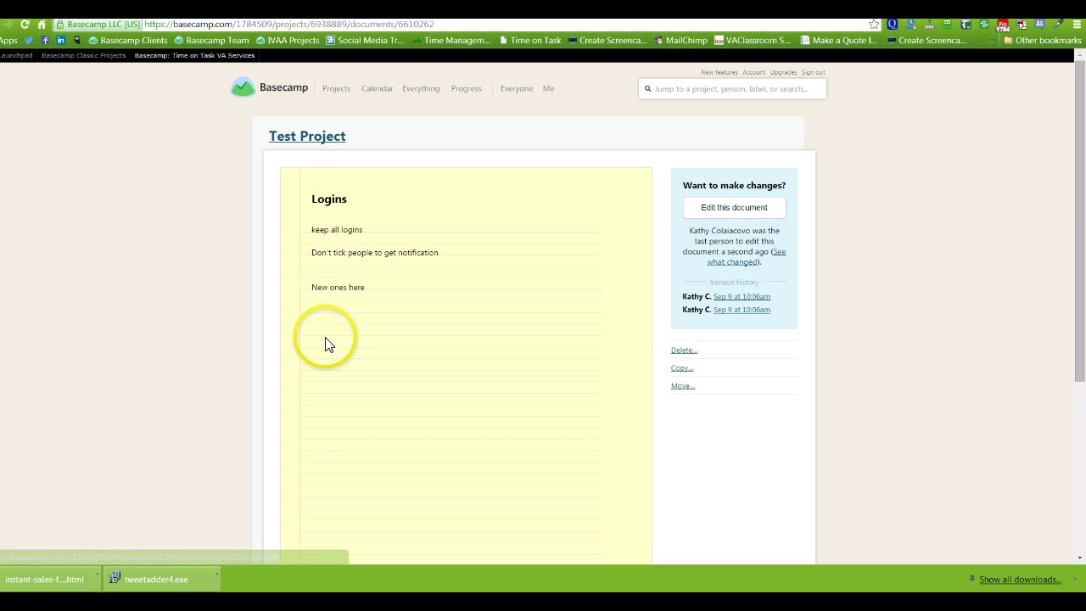
Step: Open the comment form beneath the "Logins" document and look over its attachment and email recipient options
scroll(501, 322, "down", 3)
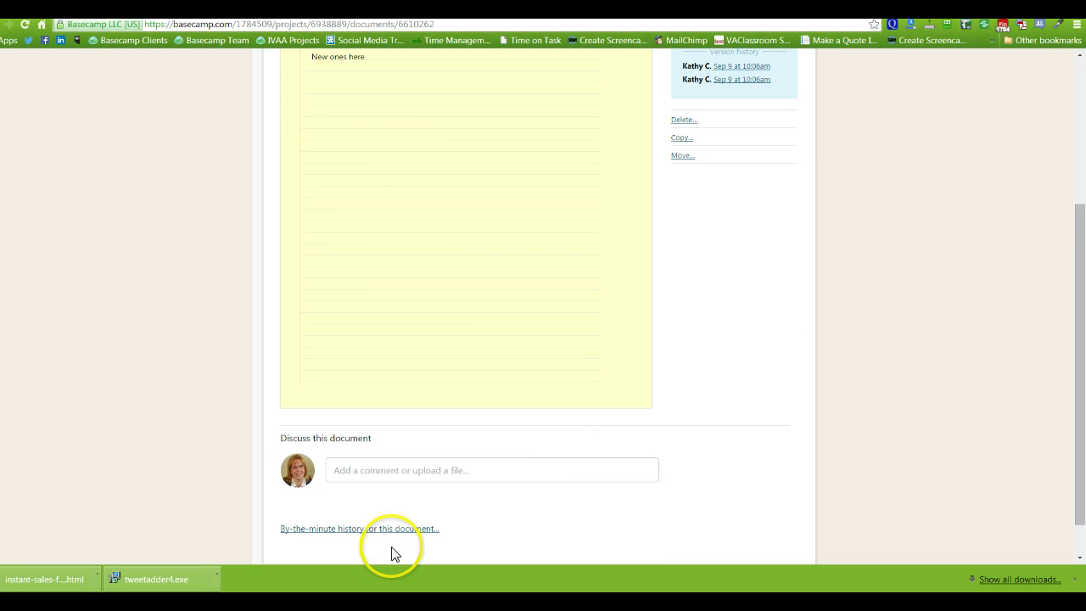
left_click(447, 472)
scroll(526, 484, "down", 3)
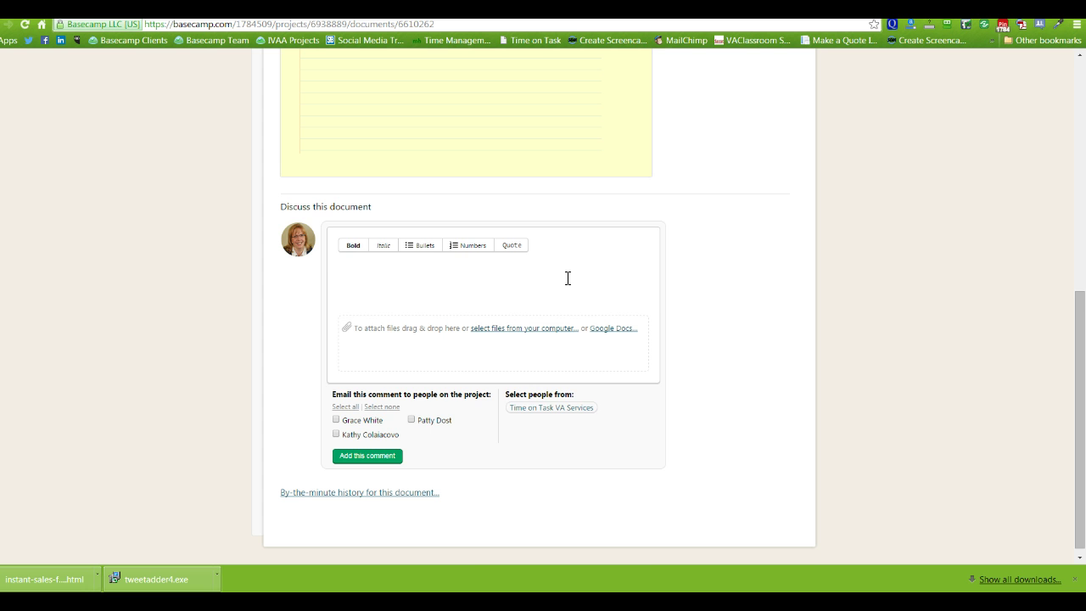
scroll(567, 279, "up", 6)
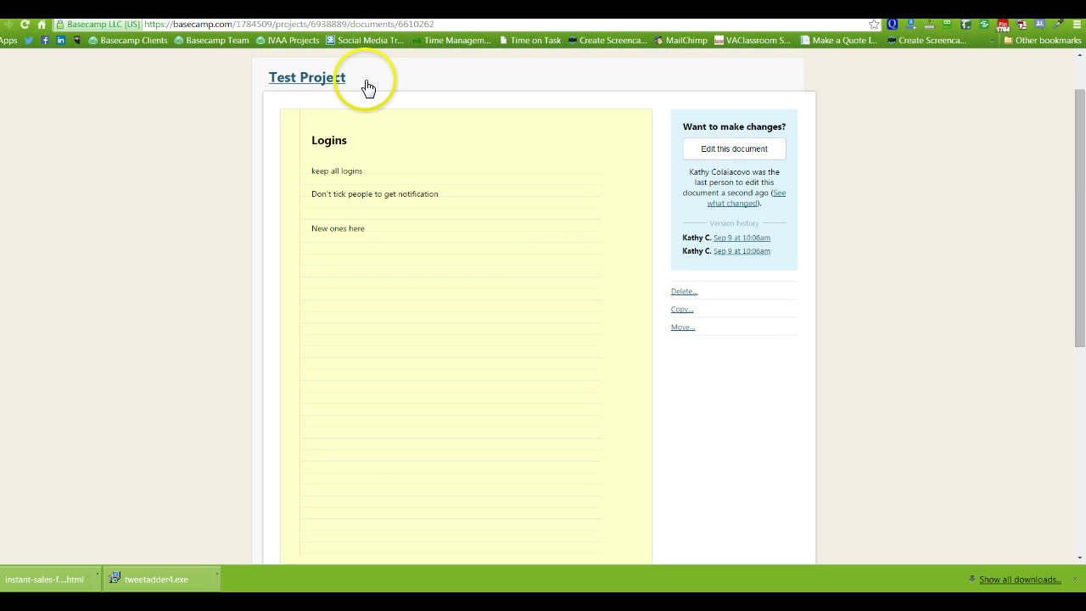
Step: Return to the Test Project page and open the form for adding the project's first file
left_click(326, 78)
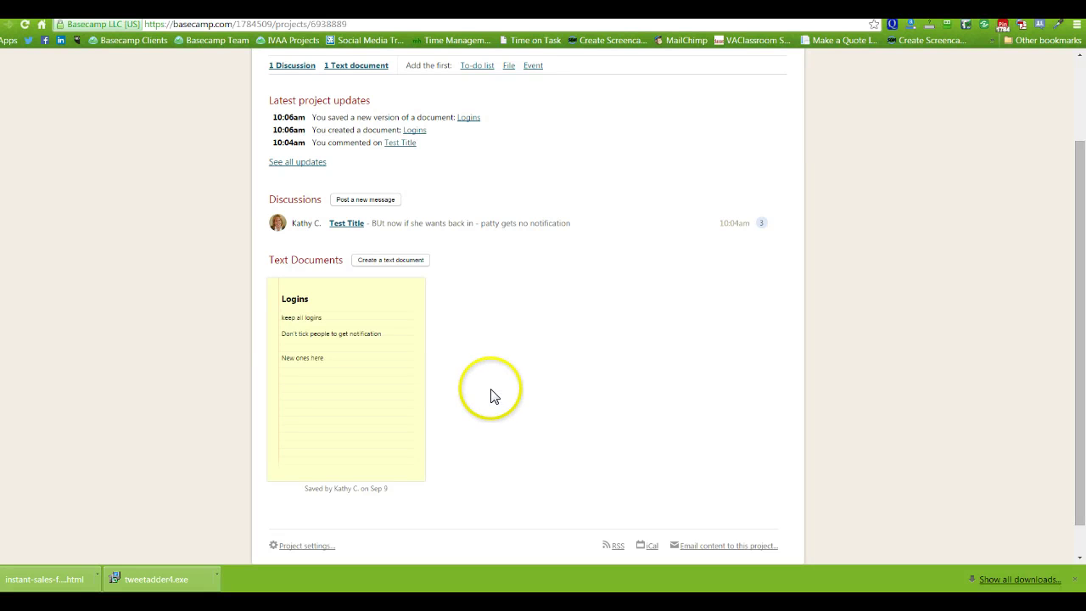
scroll(633, 393, "up", 2)
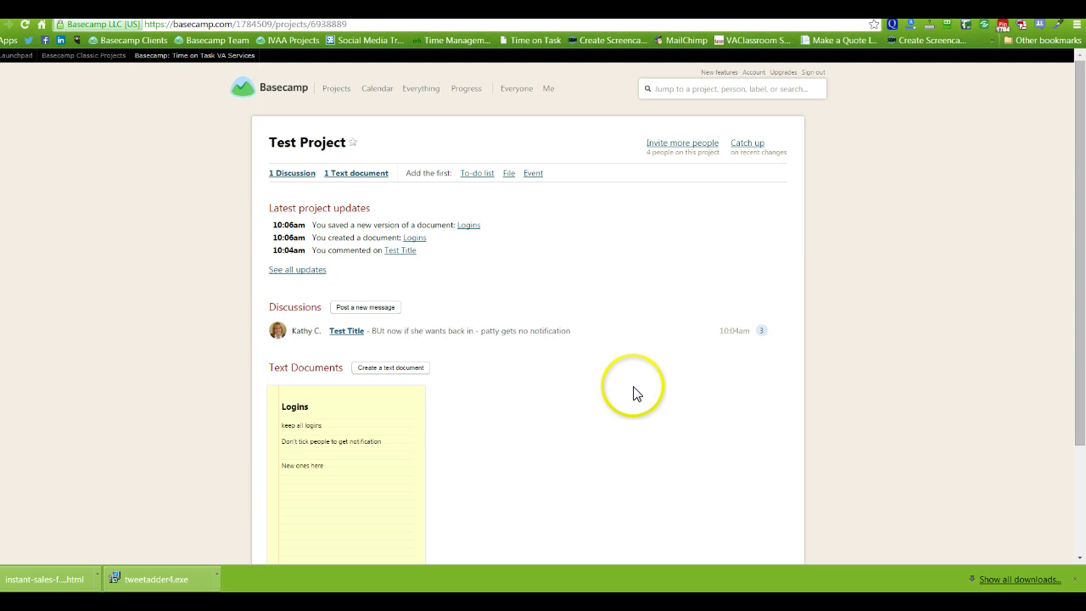
left_click(509, 173)
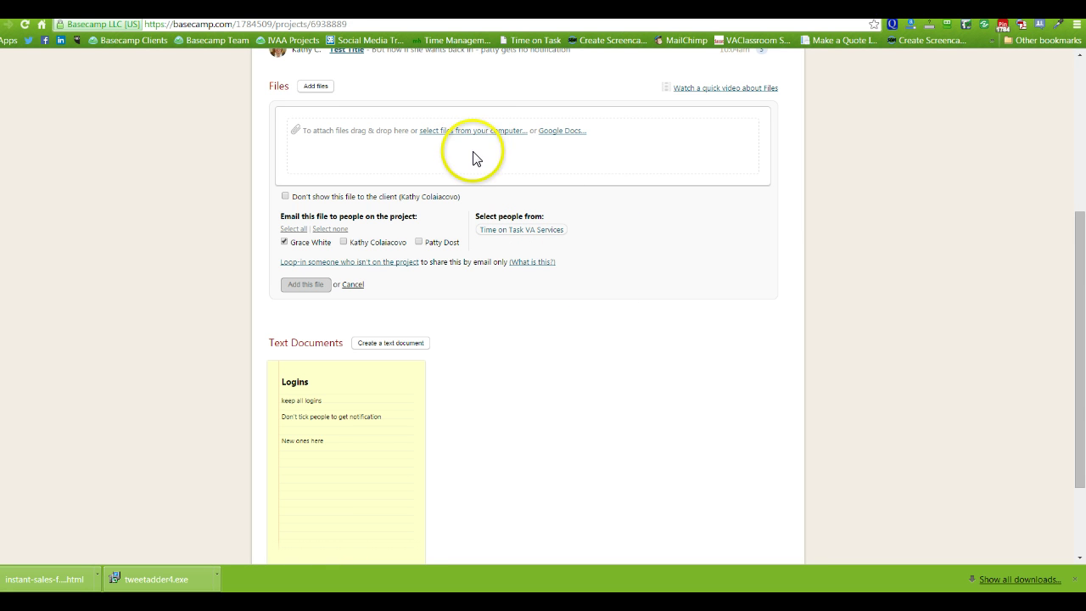
scroll(472, 158, "up", 1)
left_click(323, 204)
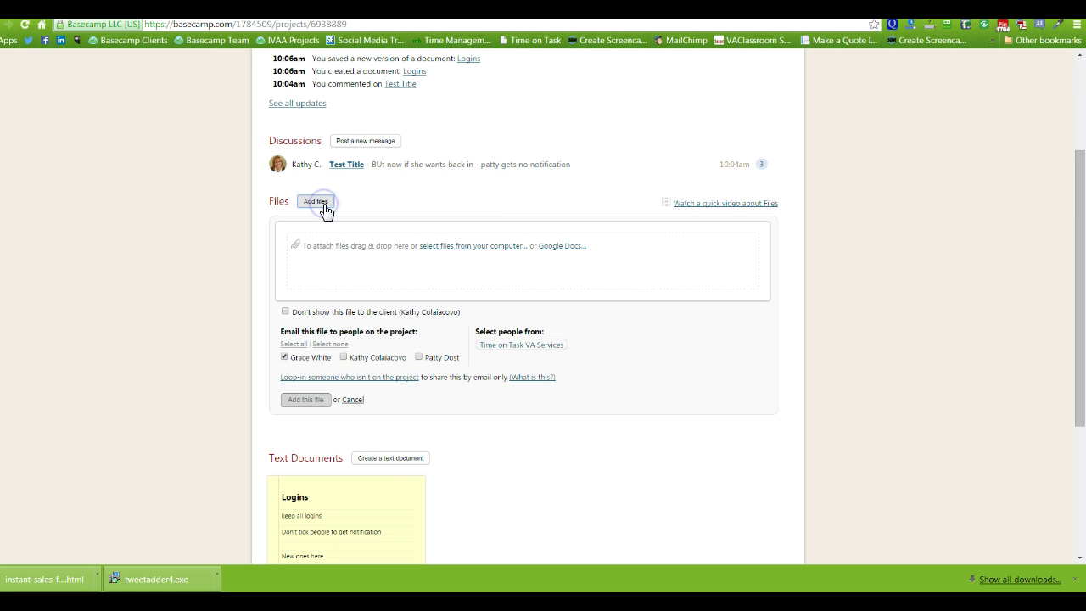
Step: Attach download.jpg from the computer's Desktop folder to the file upload form
left_click(474, 246)
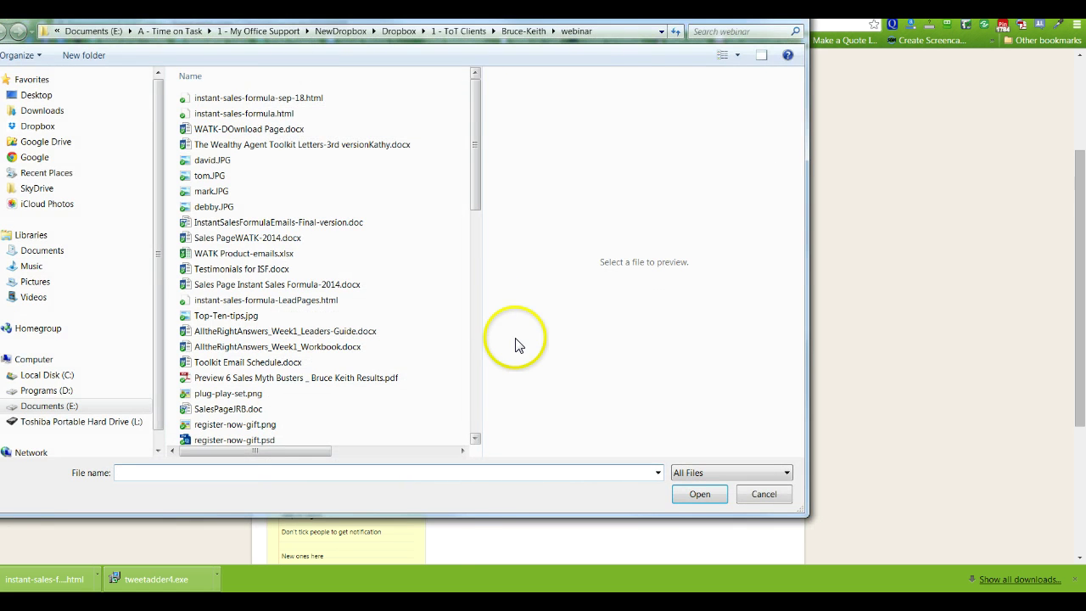
left_click(41, 95)
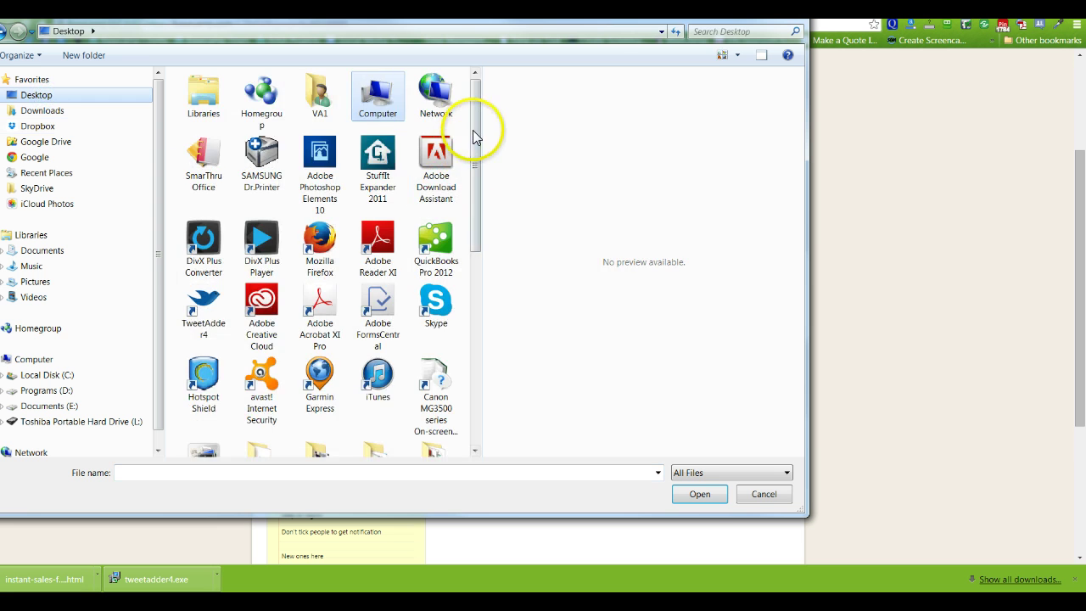
left_click_drag(475, 136, 475, 286)
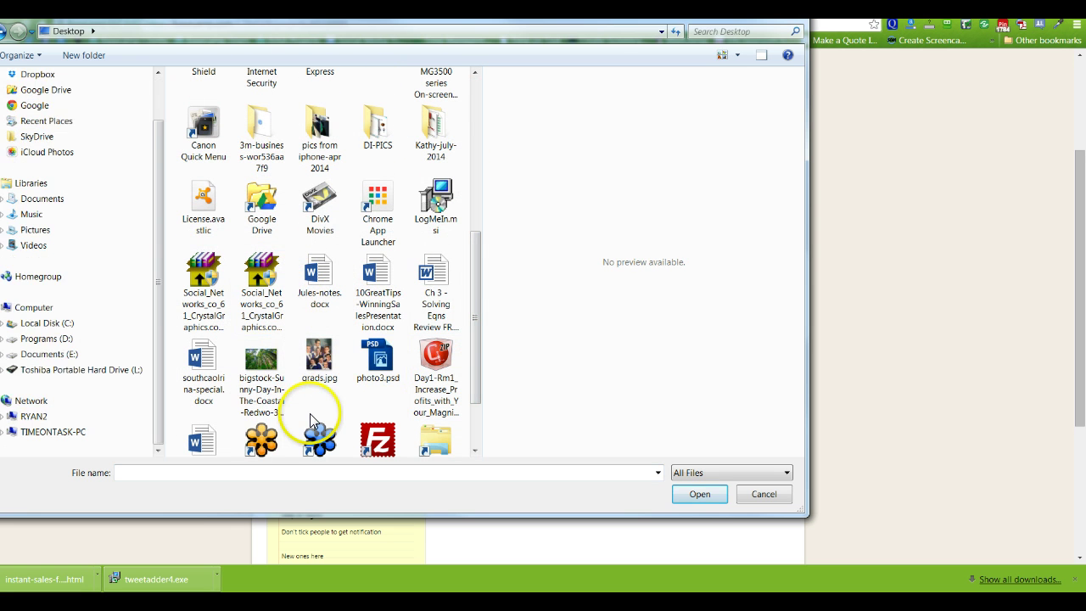
left_click_drag(480, 322, 482, 398)
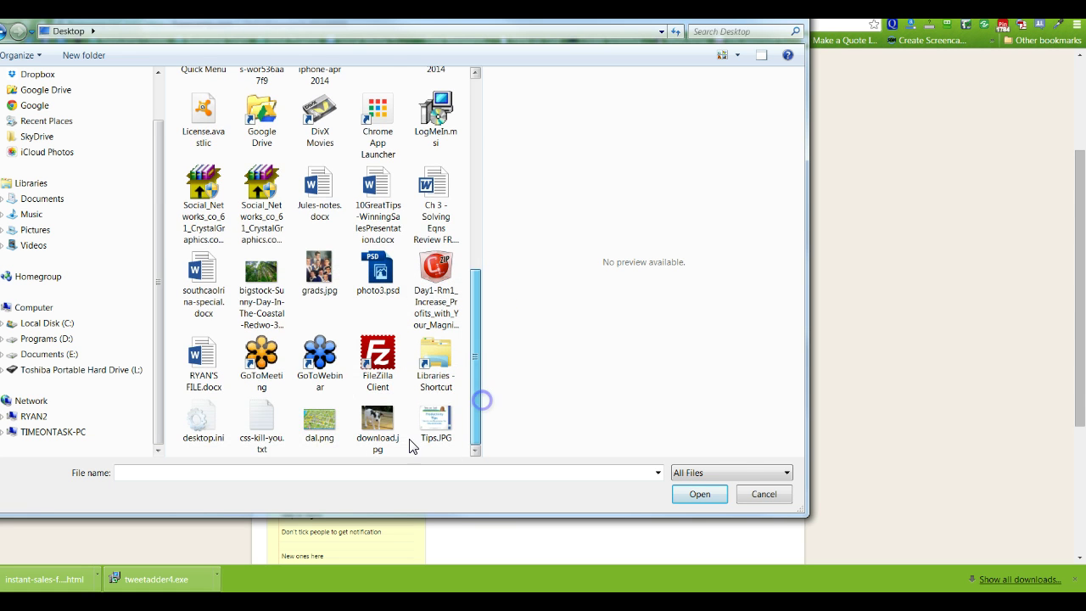
left_click(375, 424)
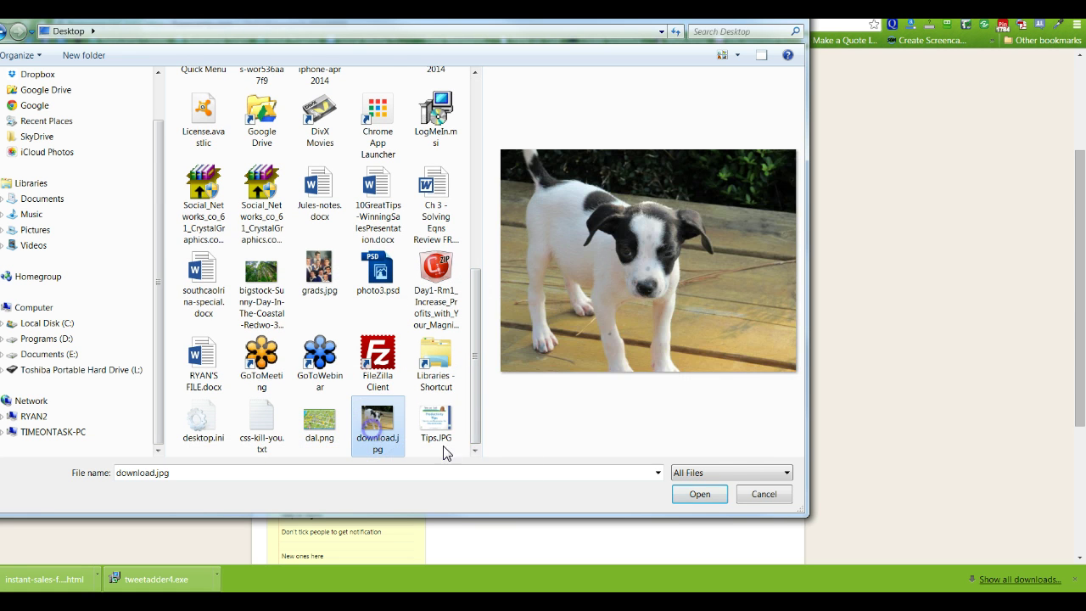
left_click(700, 494)
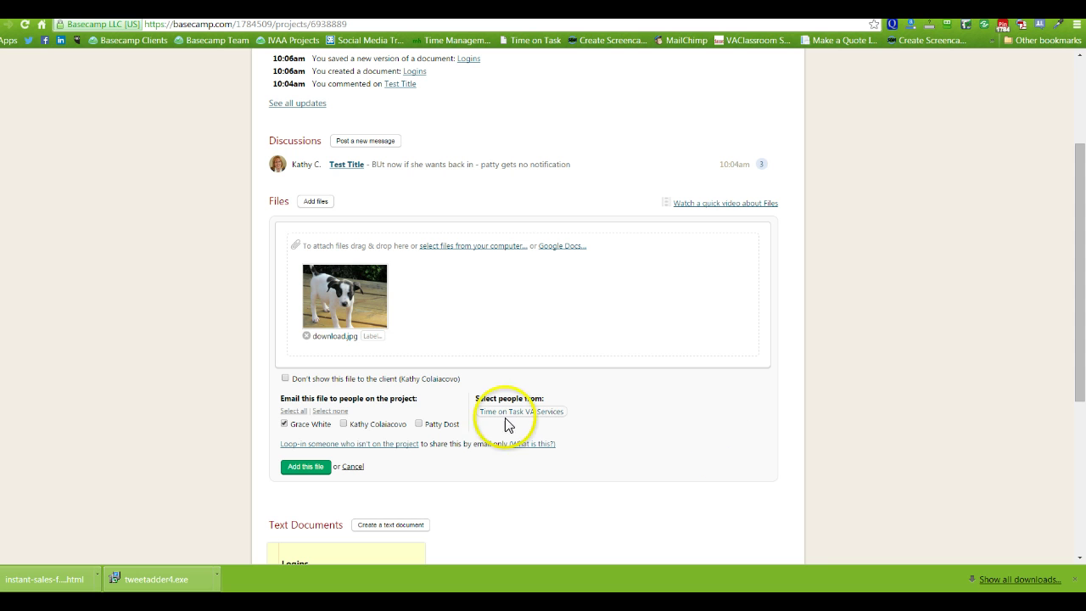
Step: Label the attached download.jpg with "2014", "Client x" and "Procedures", and finish labelling
left_click(373, 337)
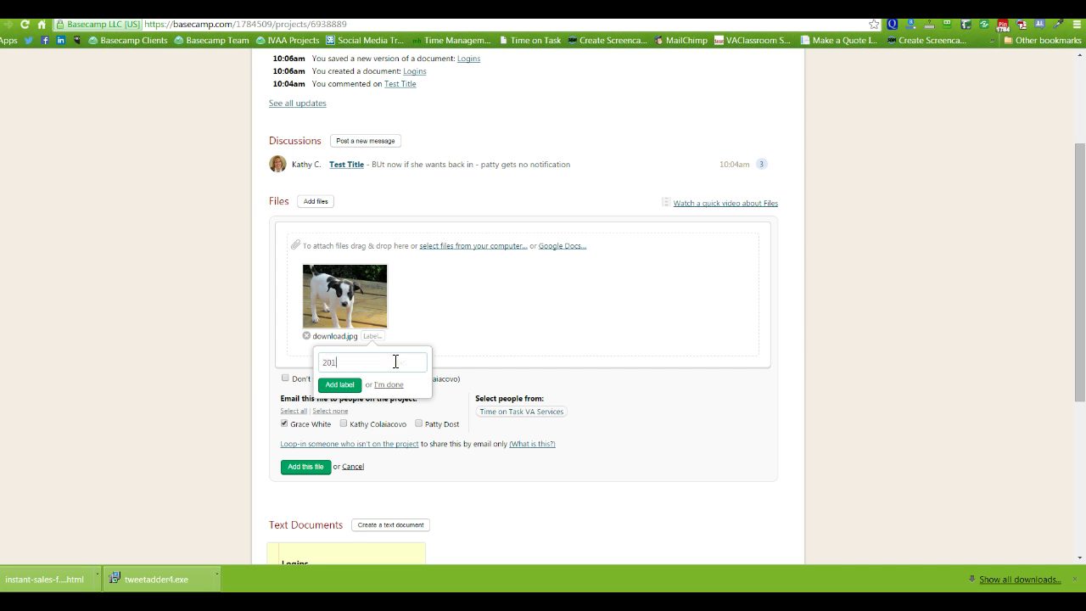
left_click(342, 386)
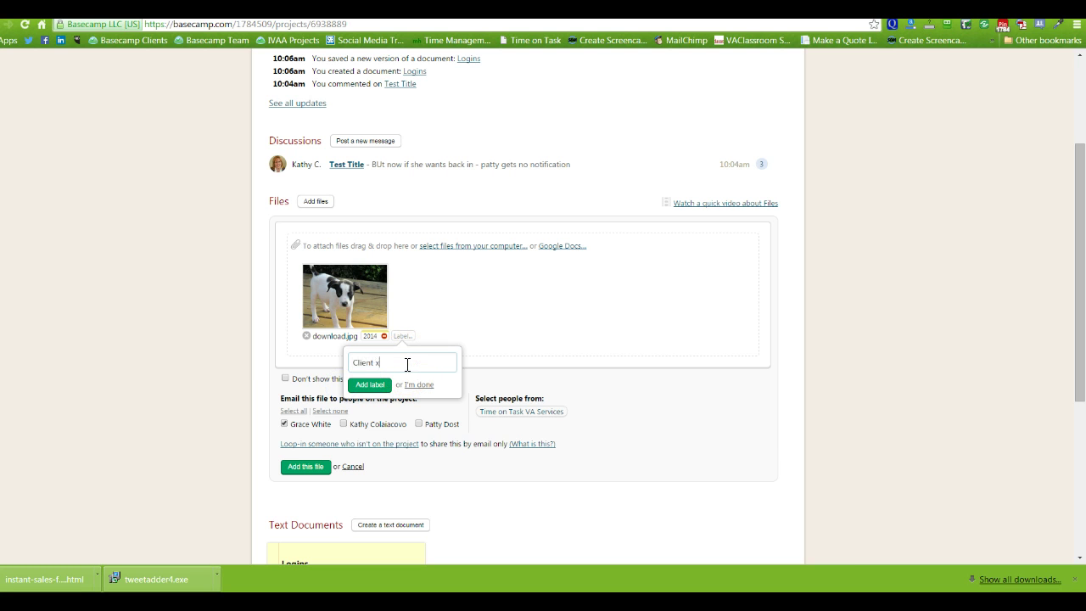
type("Client x")
left_click(370, 383)
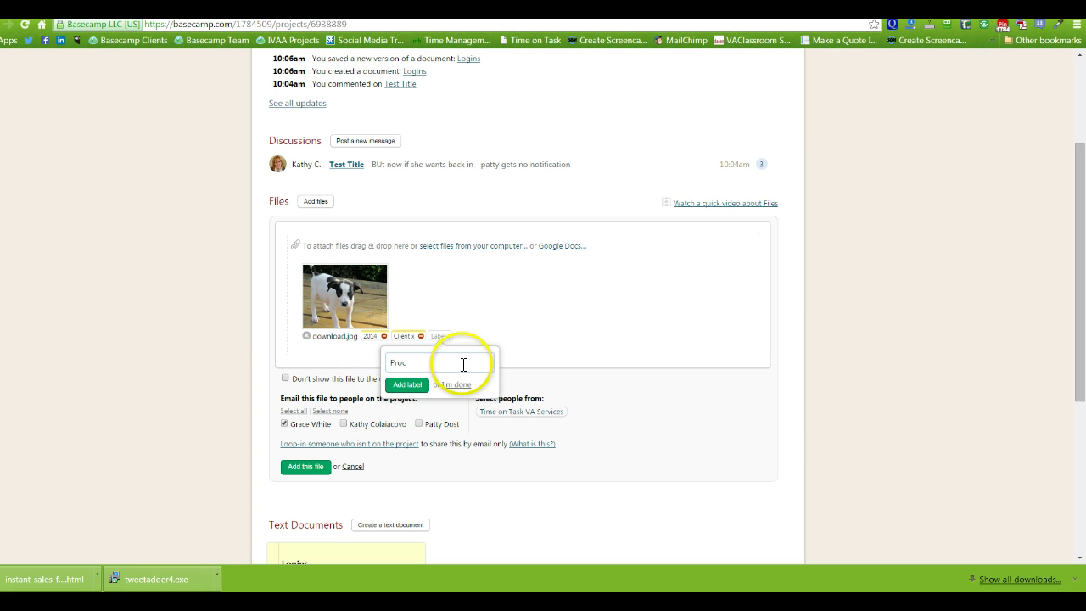
left_click(407, 386)
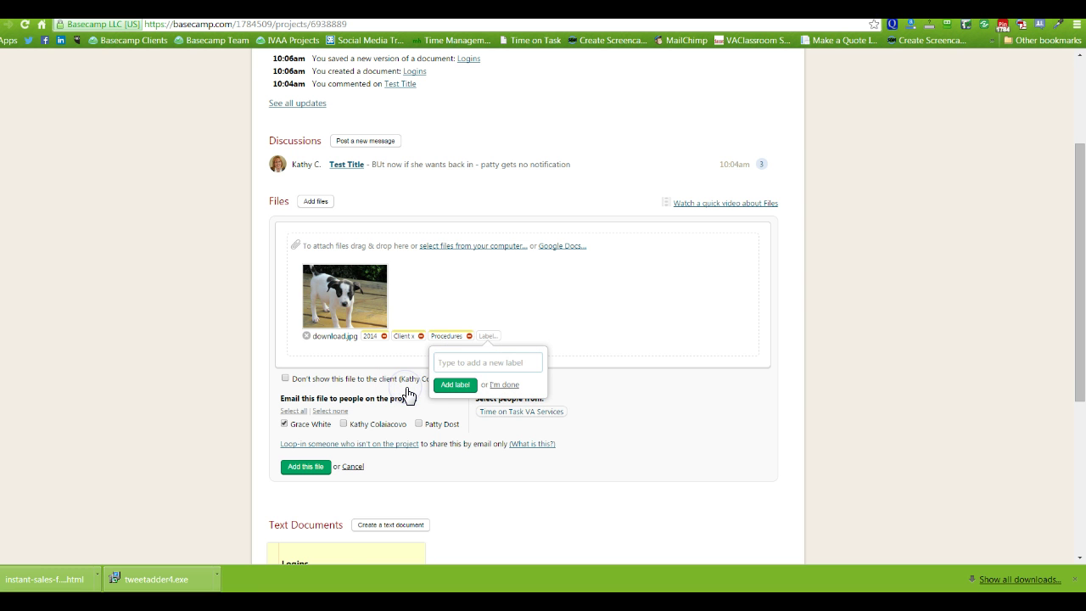
left_click(509, 386)
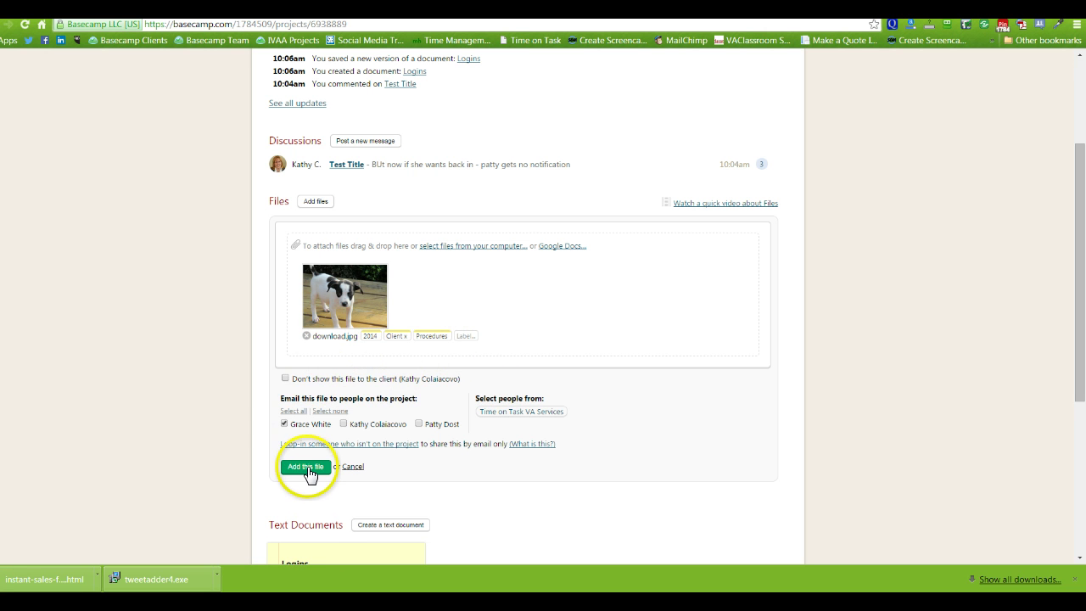
Step: Replace the preselected email recipient with the last listed project member, and add the file to the project
left_click(285, 423)
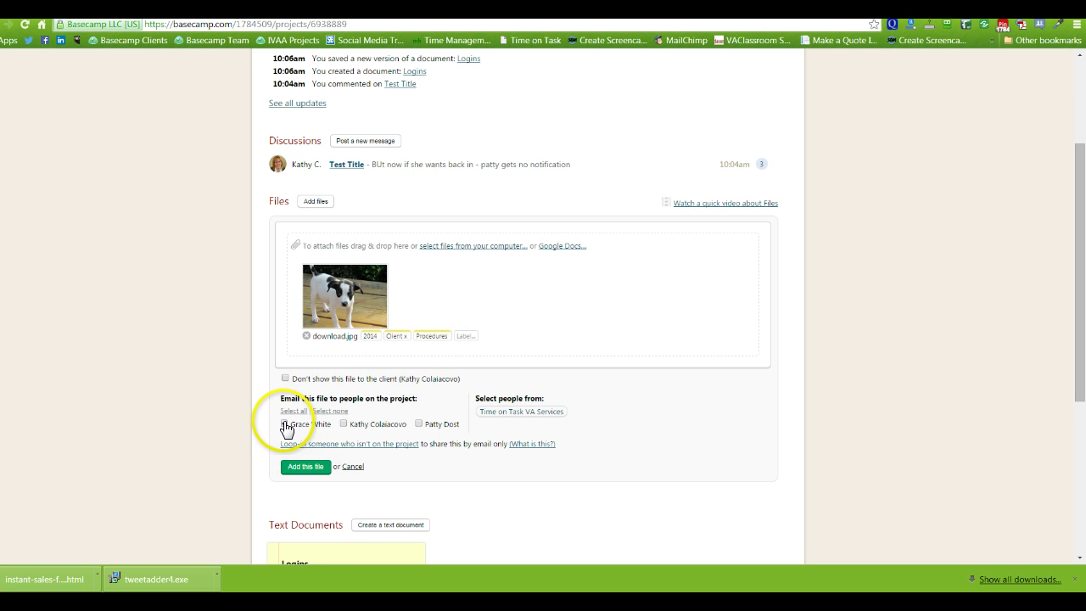
left_click(419, 425)
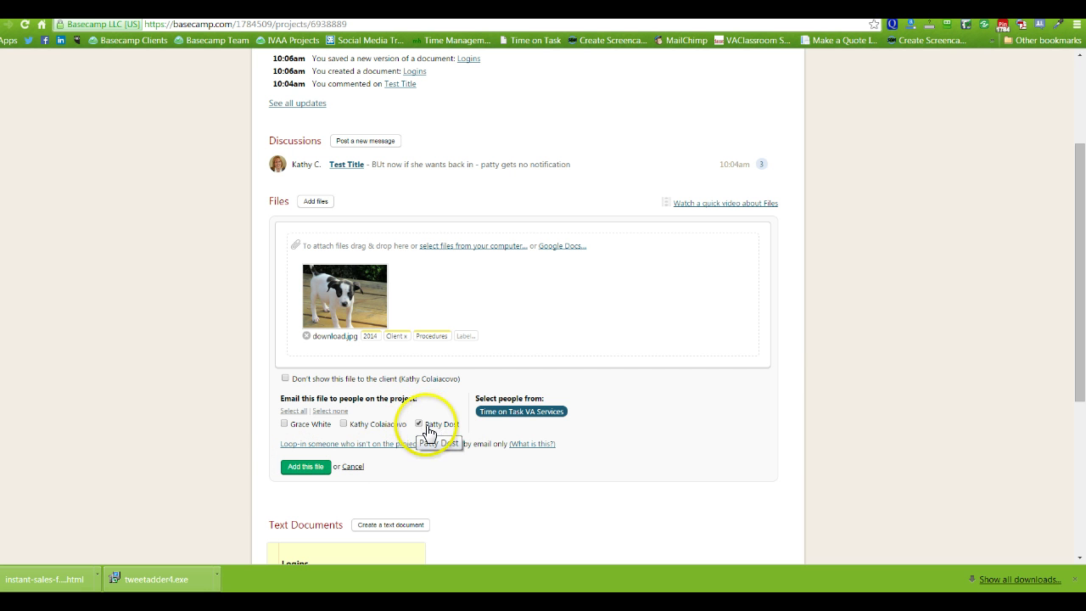
left_click(300, 472)
scroll(618, 533, "down", 1)
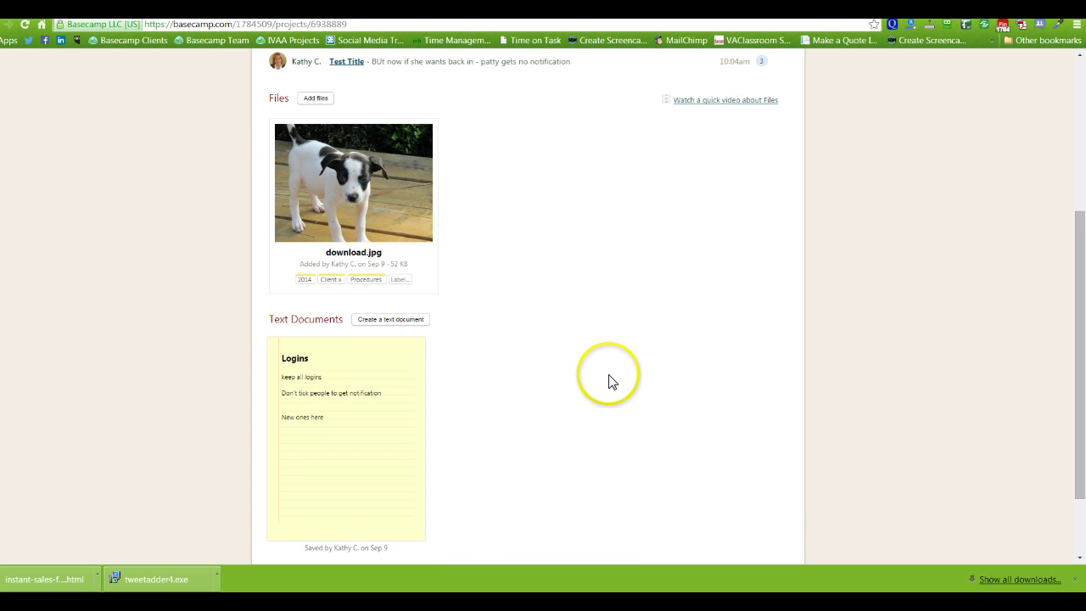
Step: Open the "Test Title" discussion from the project's discussions list
scroll(619, 483, "up", 3)
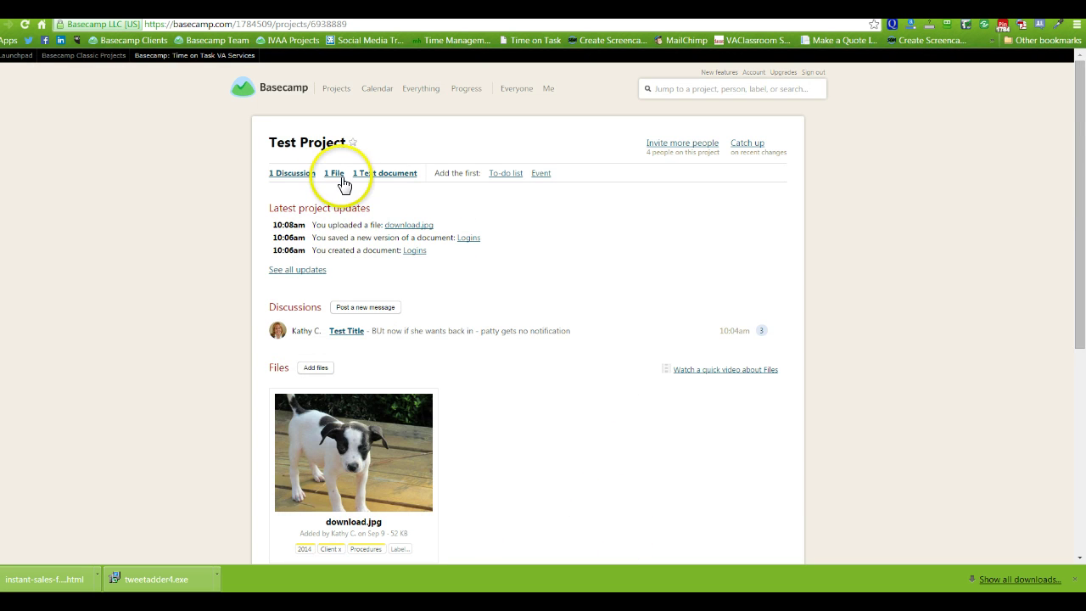
left_click(291, 173)
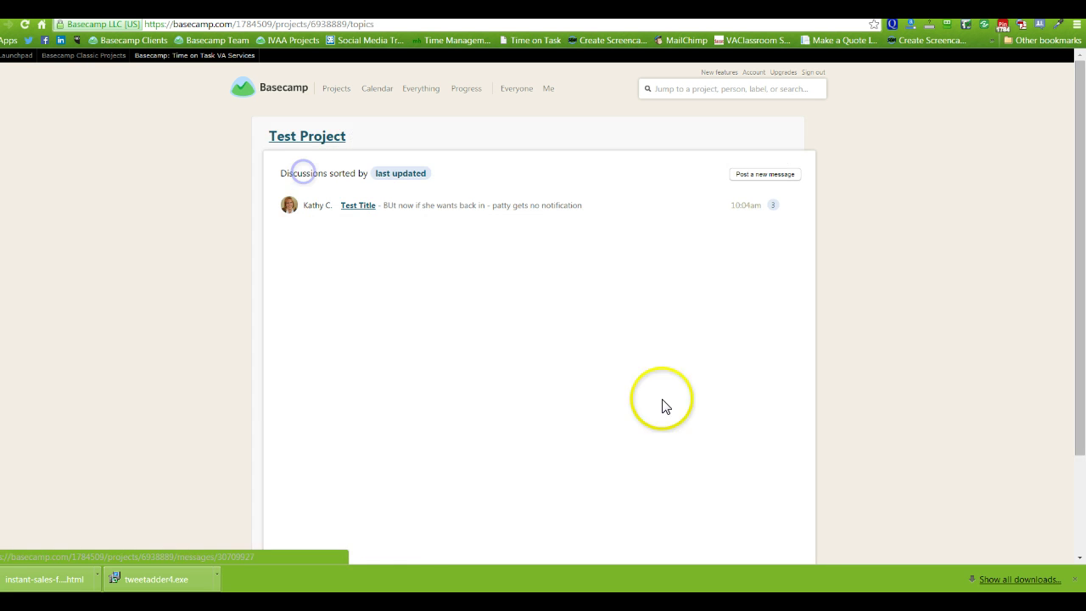
left_click(360, 206)
Step: Write the comment "Adding a file" in the discussion and attach dal.png from the computer's Desktop folder
scroll(543, 373, "down", 1)
scroll(573, 402, "down", 1)
left_click(475, 345)
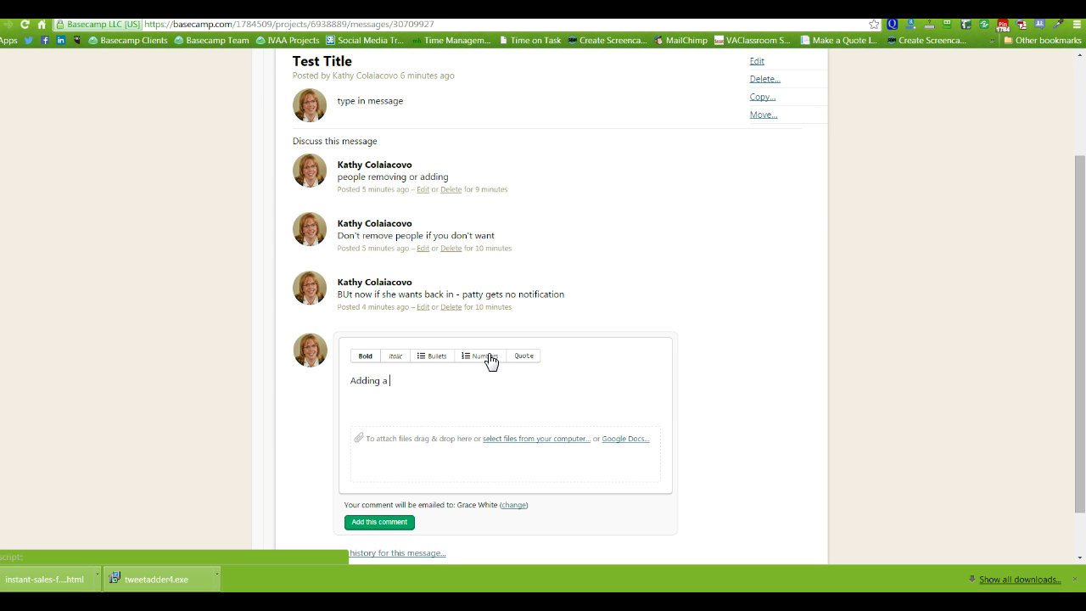
left_click(528, 438)
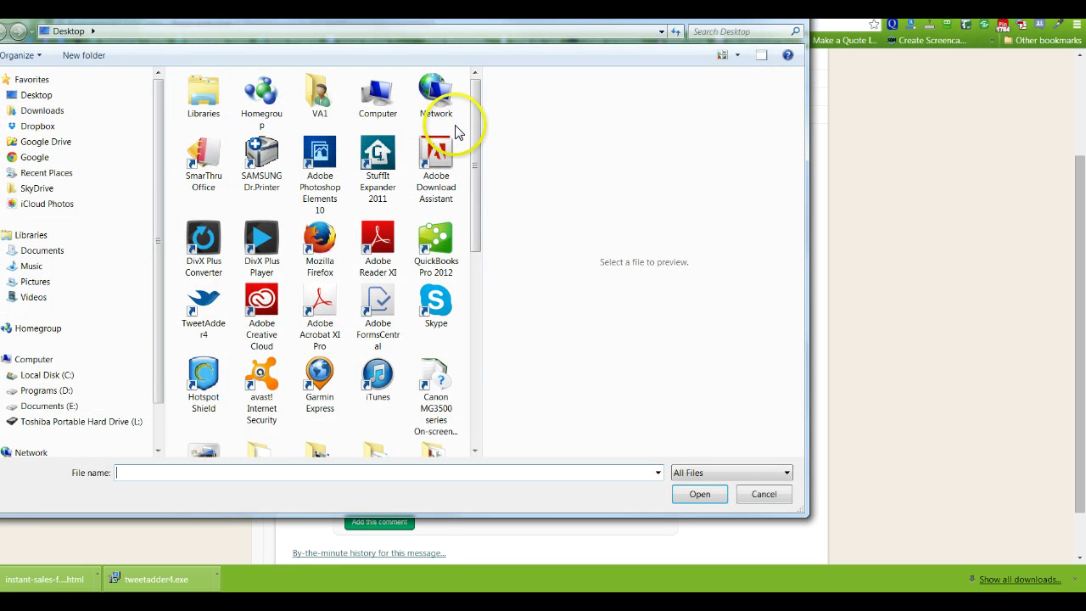
left_click_drag(475, 136, 473, 358)
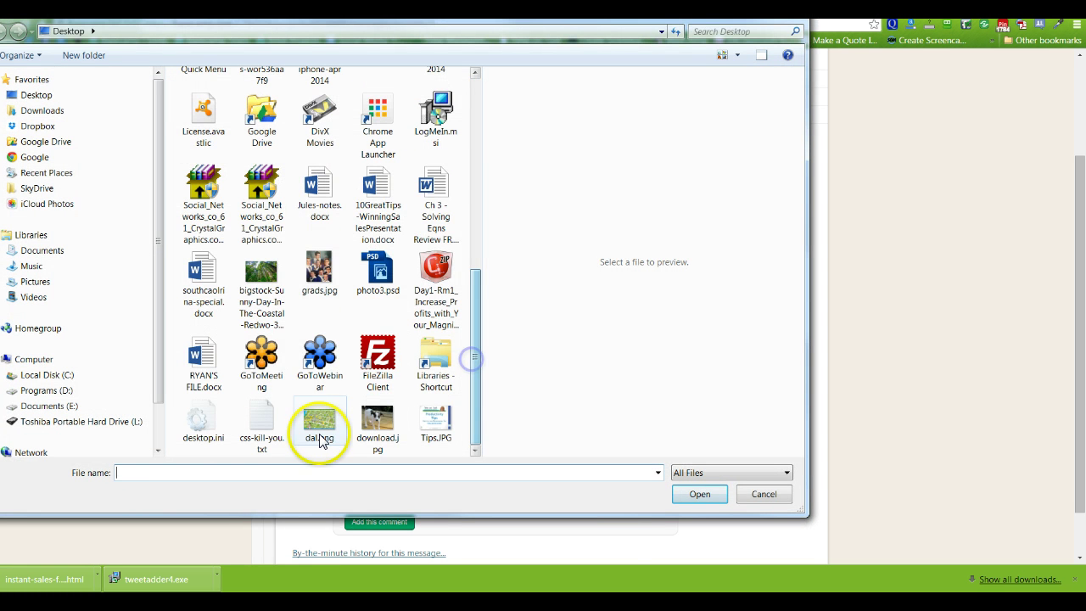
left_click(320, 428)
left_click(699, 494)
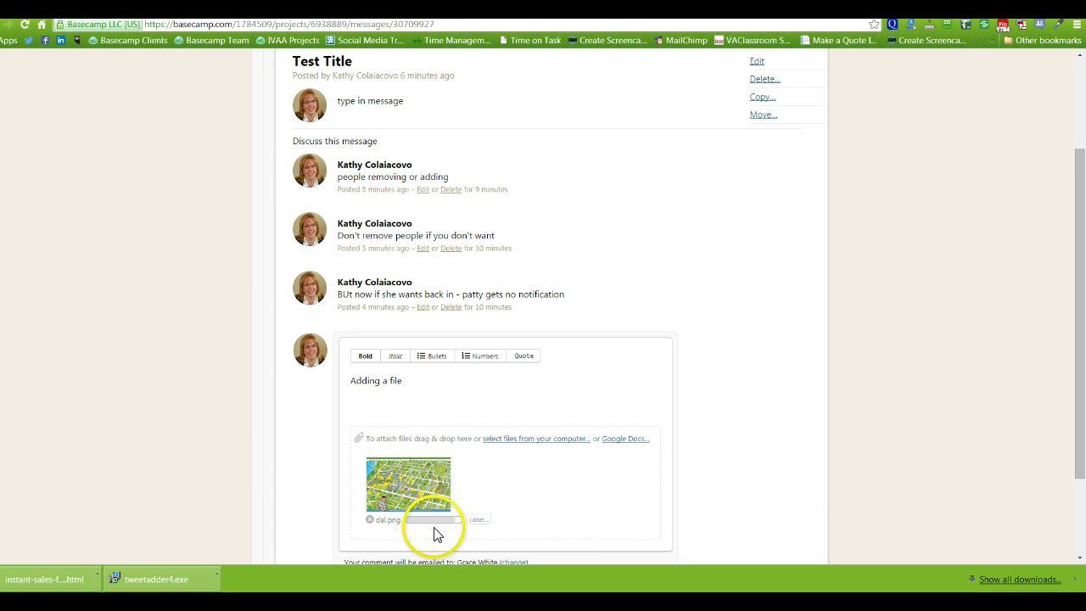
Step: Try to label the comment's dal.png attachment with "2014", and finish labelling
scroll(436, 533, "down", 2)
left_click(414, 406)
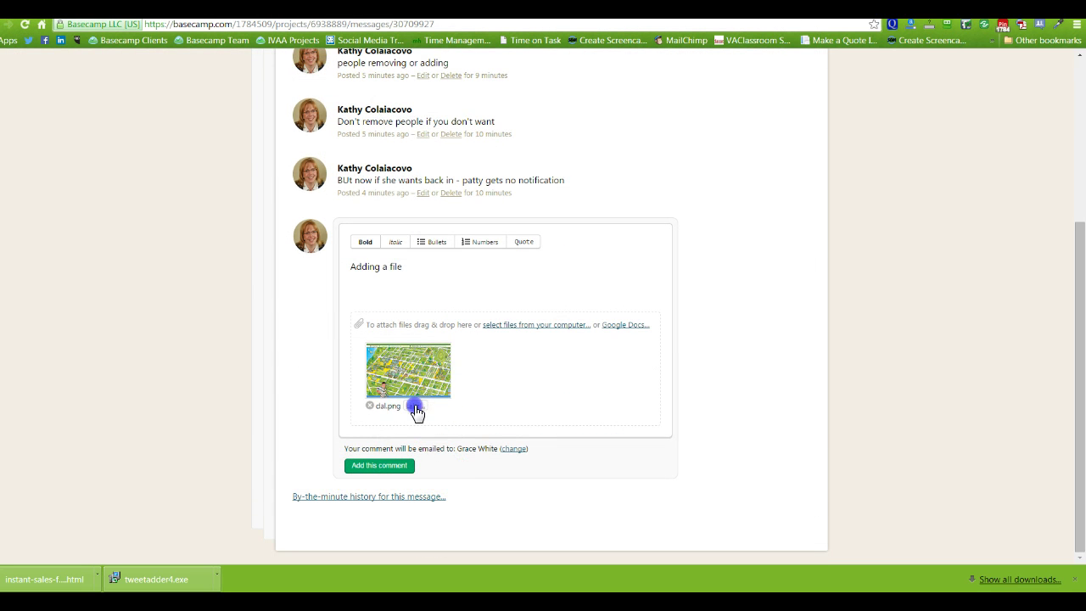
type("2014")
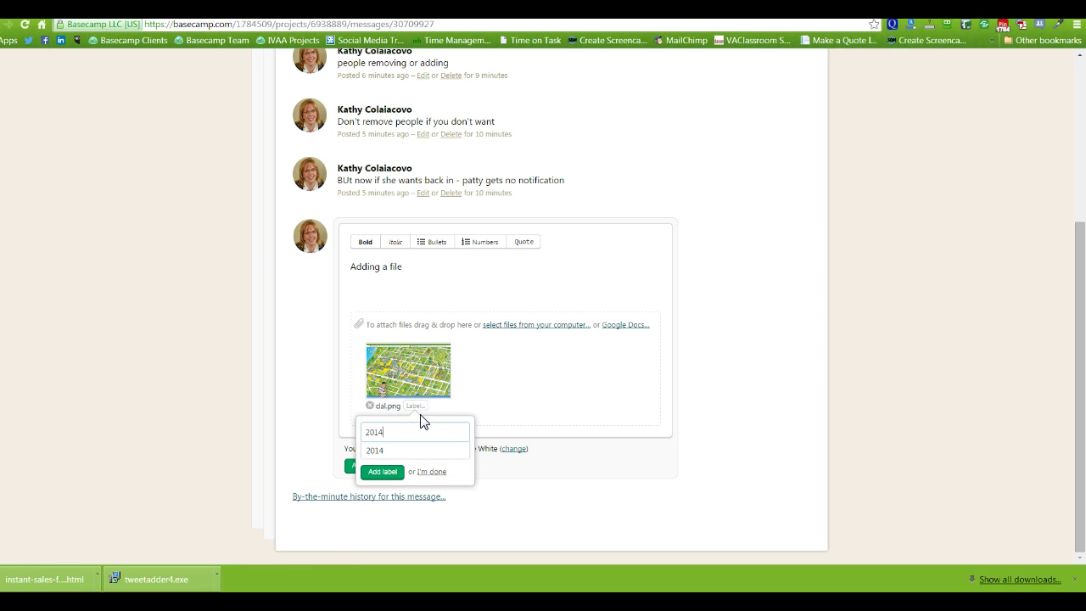
left_click(424, 451)
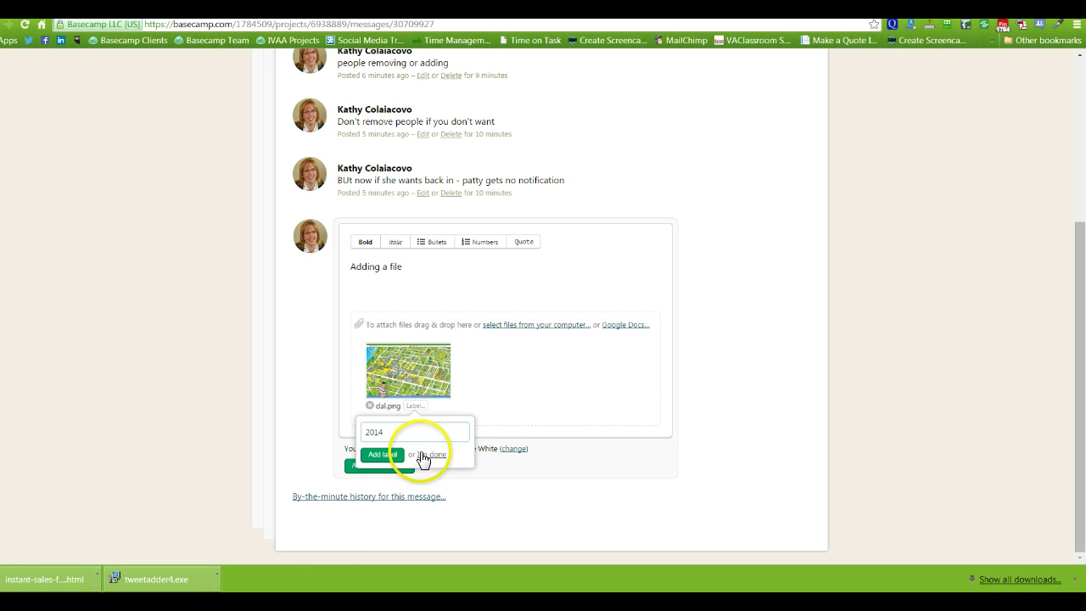
left_click(429, 454)
left_click(416, 406)
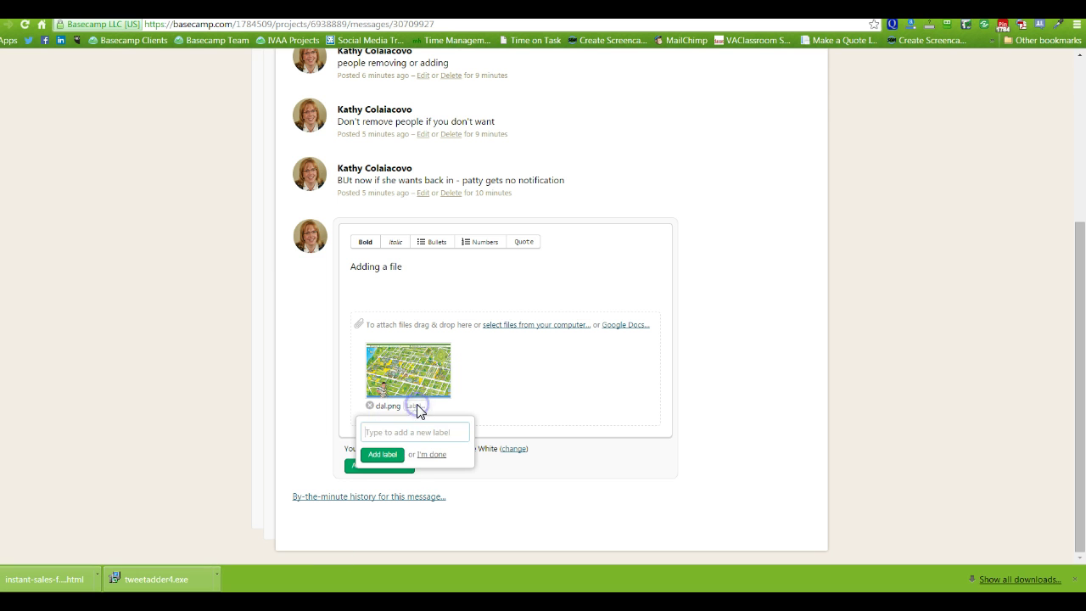
type("2014")
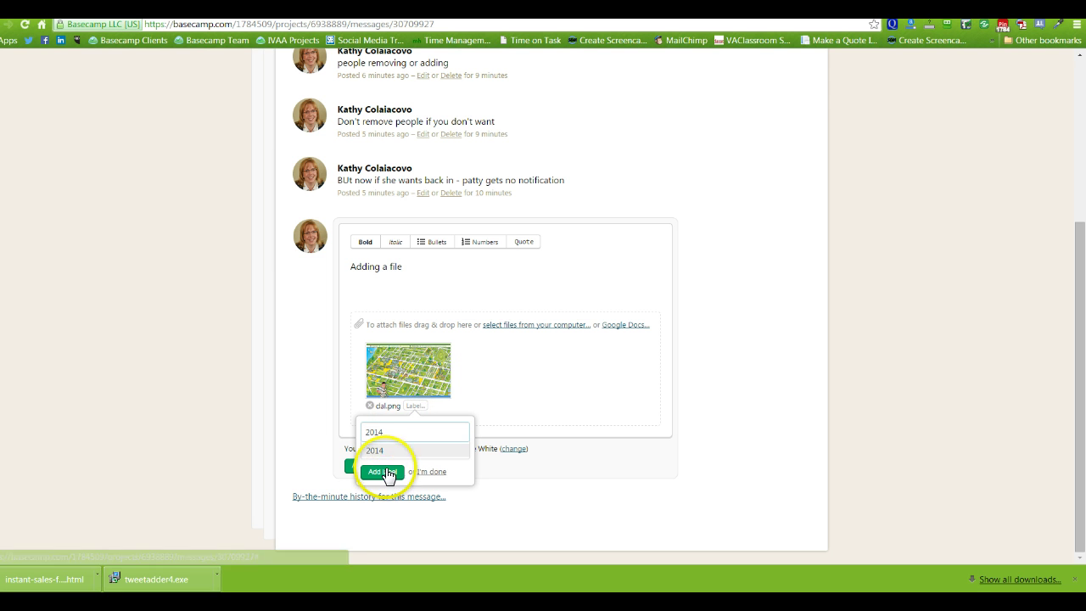
left_click(387, 472)
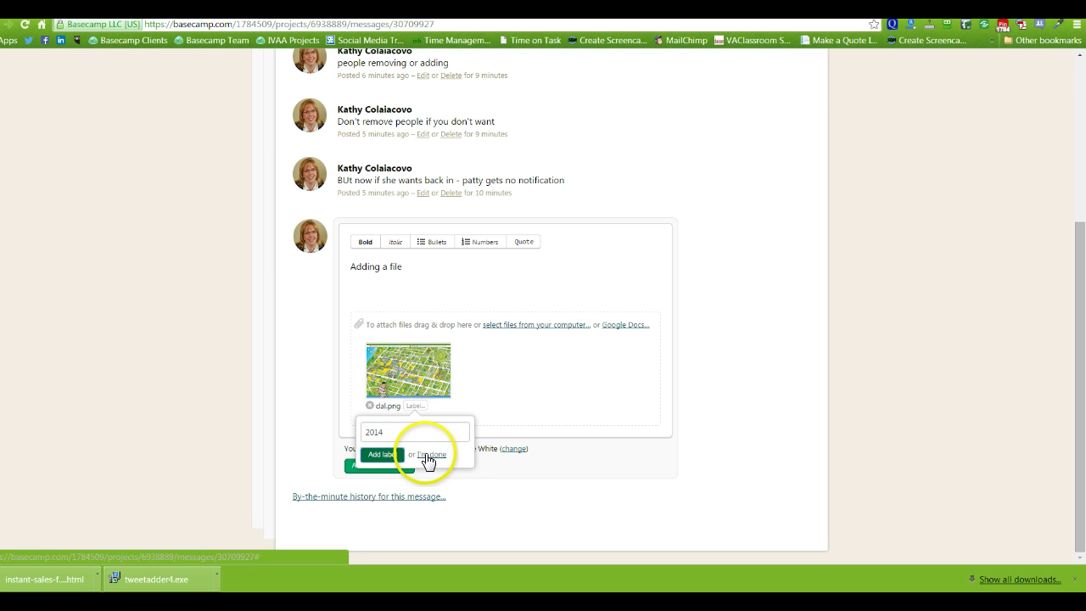
left_click(429, 456)
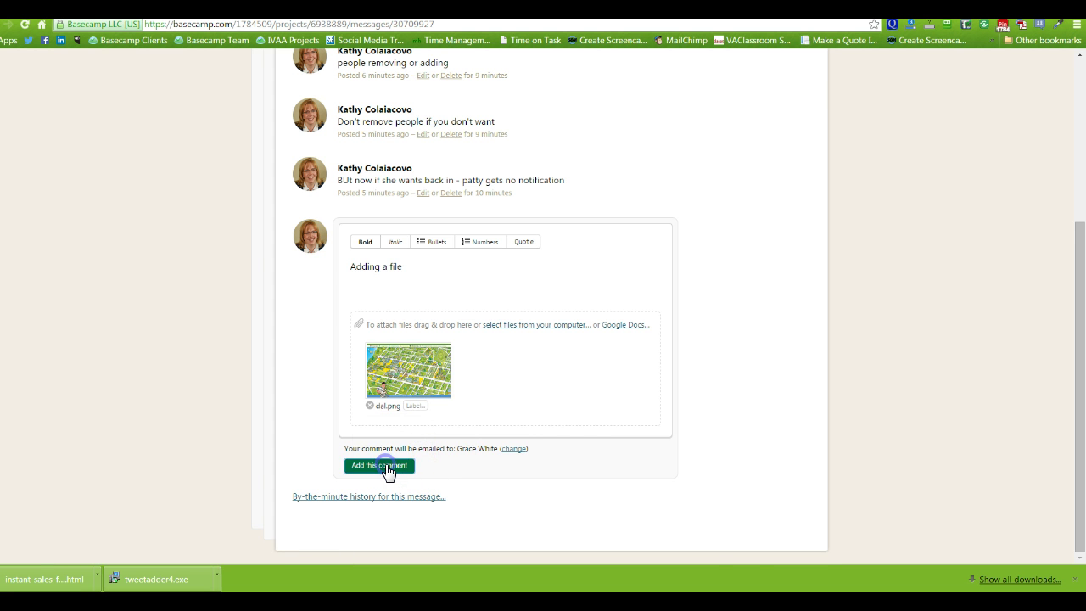
Step: Post the comment with its attachment and review it in the discussion
left_click(387, 466)
scroll(803, 493, "down", 3)
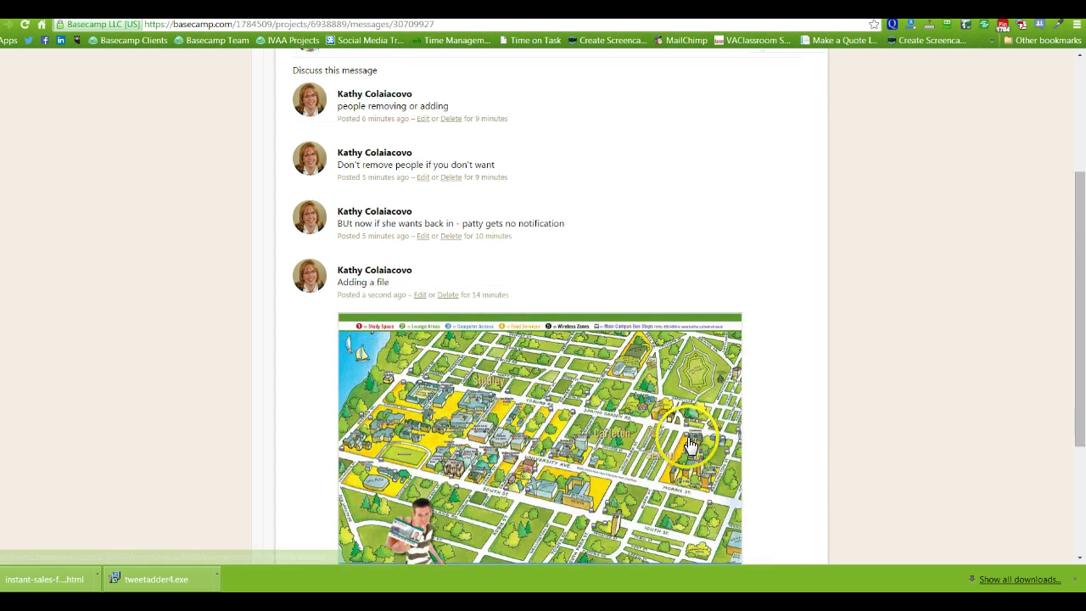
scroll(763, 458, "up", 5)
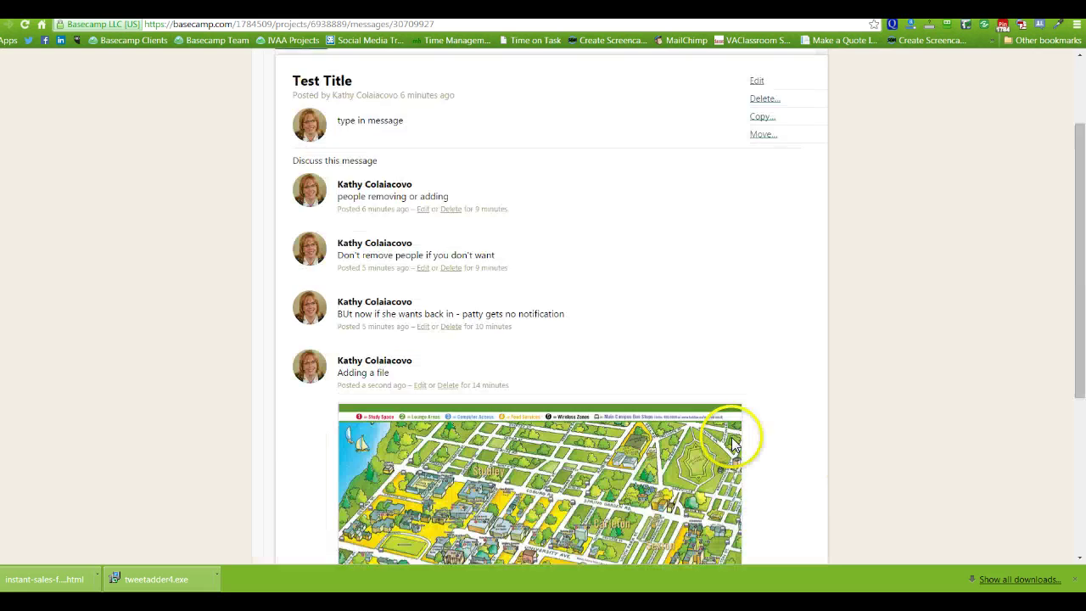
Step: Show the Test Project's files in list view and delete dal.png
left_click(308, 136)
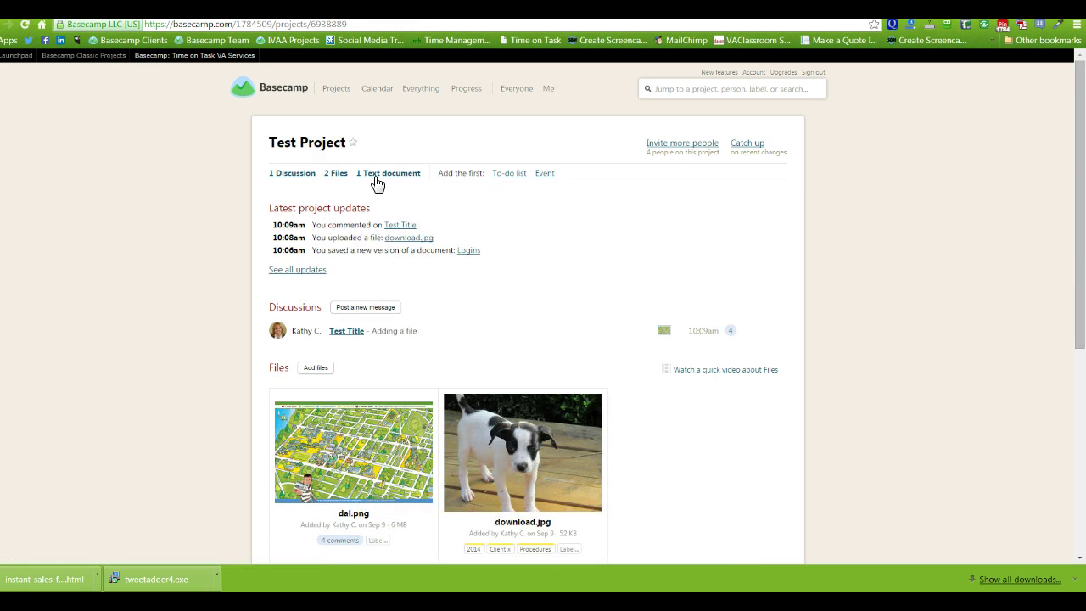
left_click(339, 175)
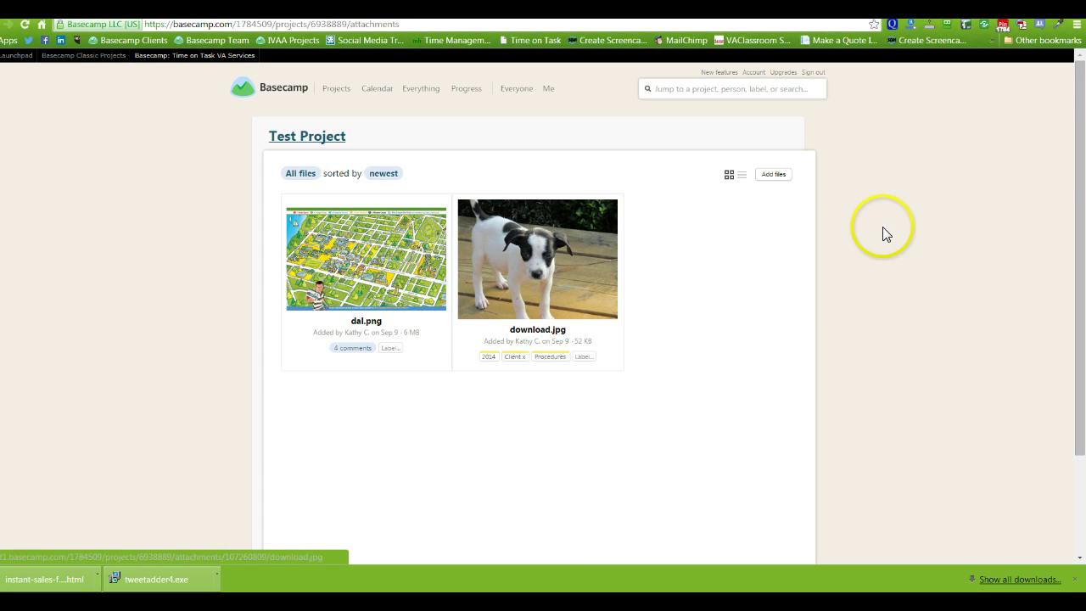
left_click(740, 176)
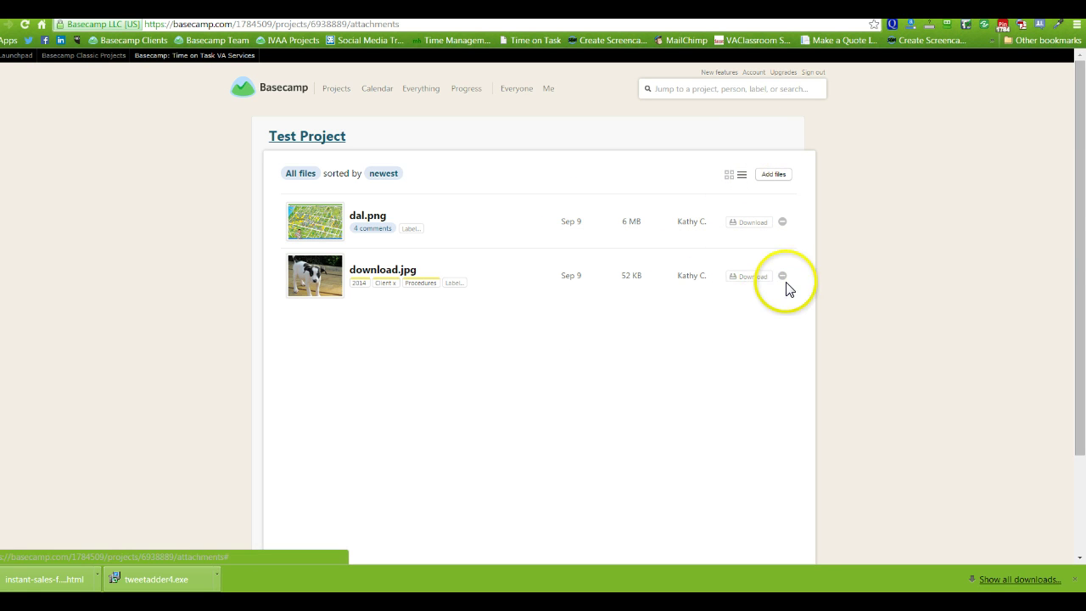
left_click(783, 224)
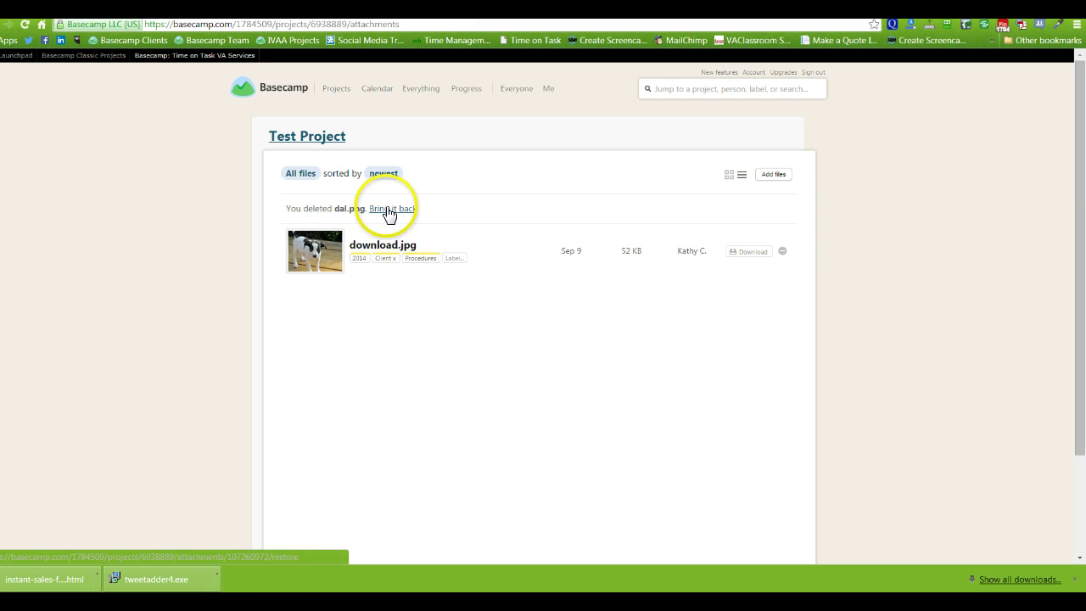
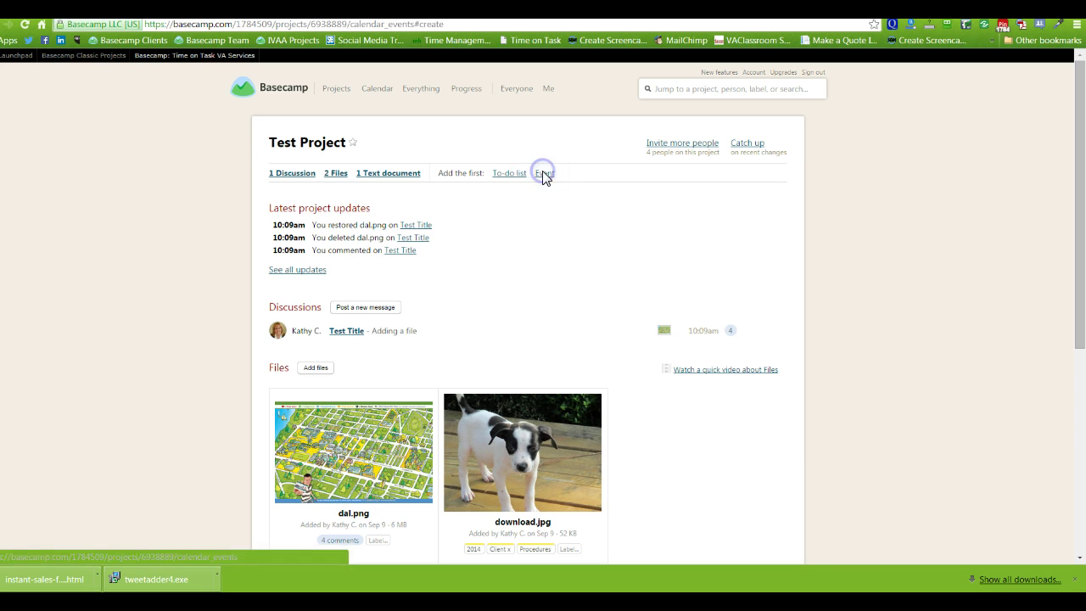
Step: Set the project calendar's color to red and save the calendar settings
left_click(766, 195)
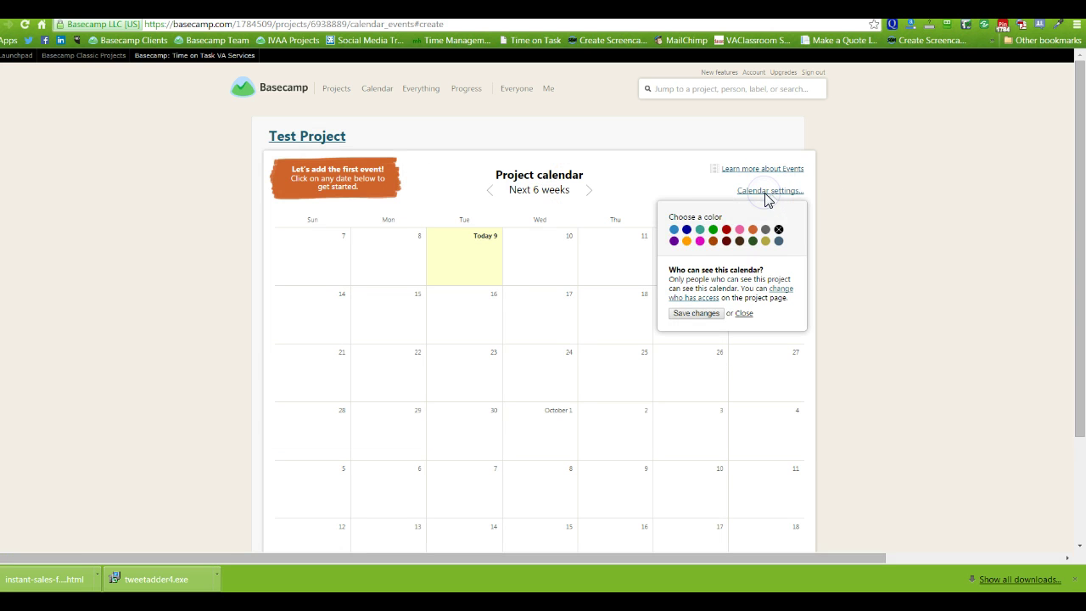
left_click(727, 231)
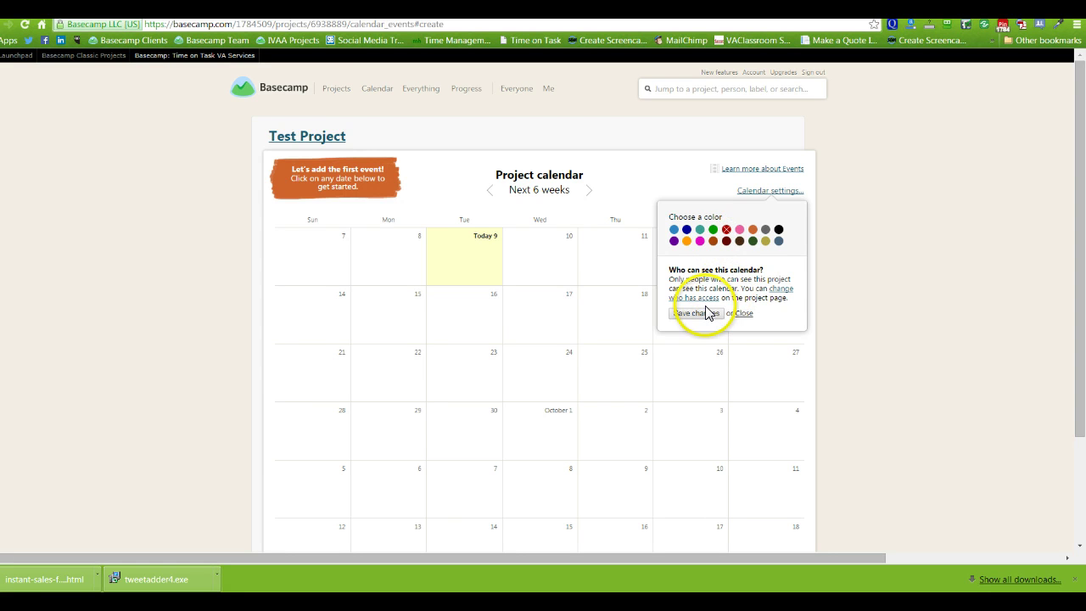
left_click(696, 315)
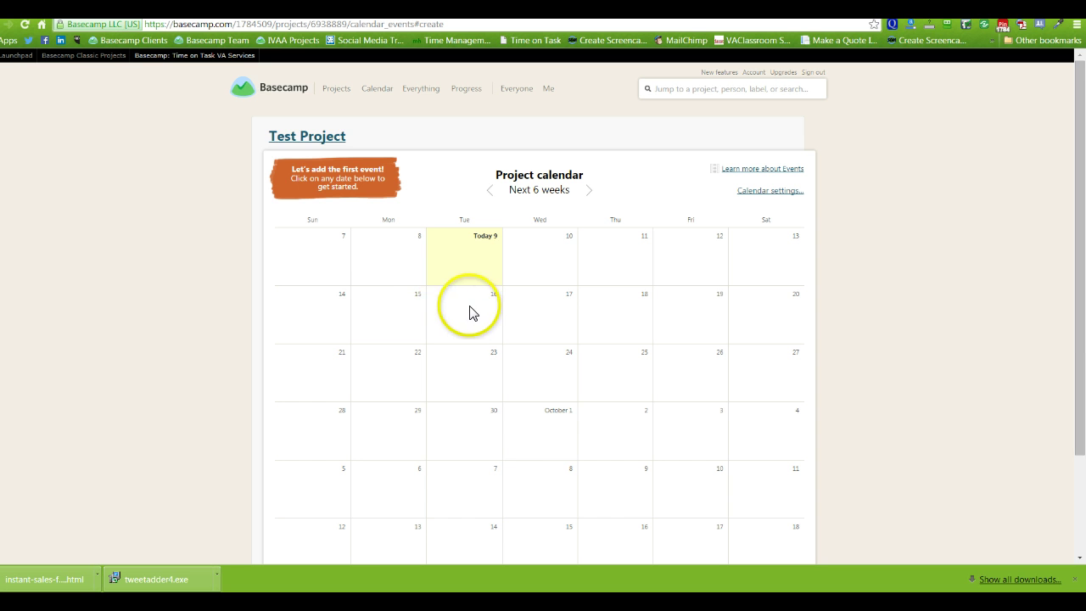
Step: Start a calendar event on September 15, 2014 titled "Reminder newsletter", at 9am, with the note "Send reminder"
left_click(395, 307)
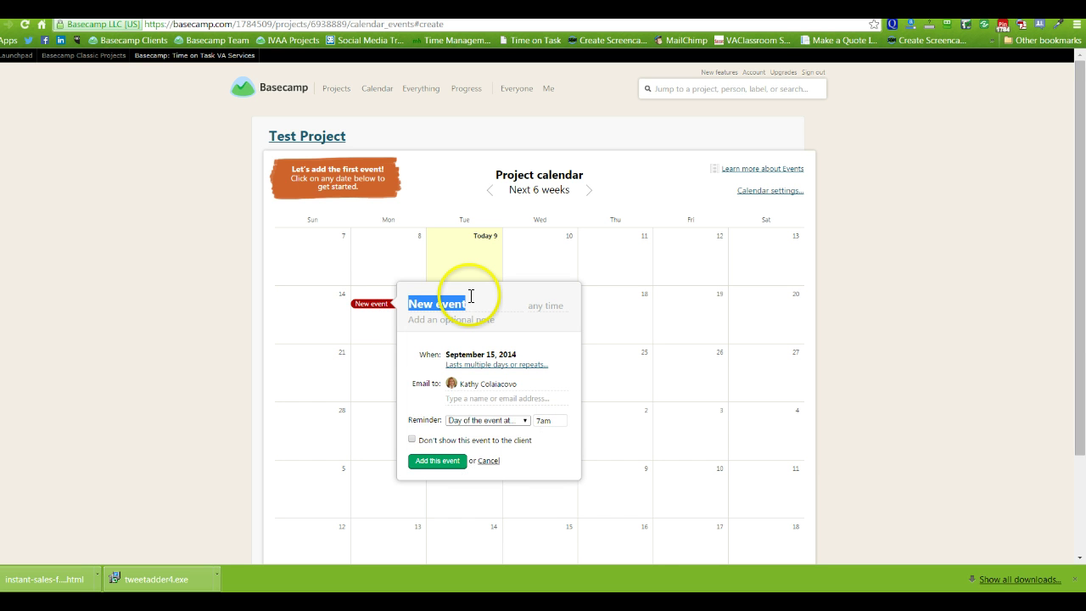
type("Reminder newsletter")
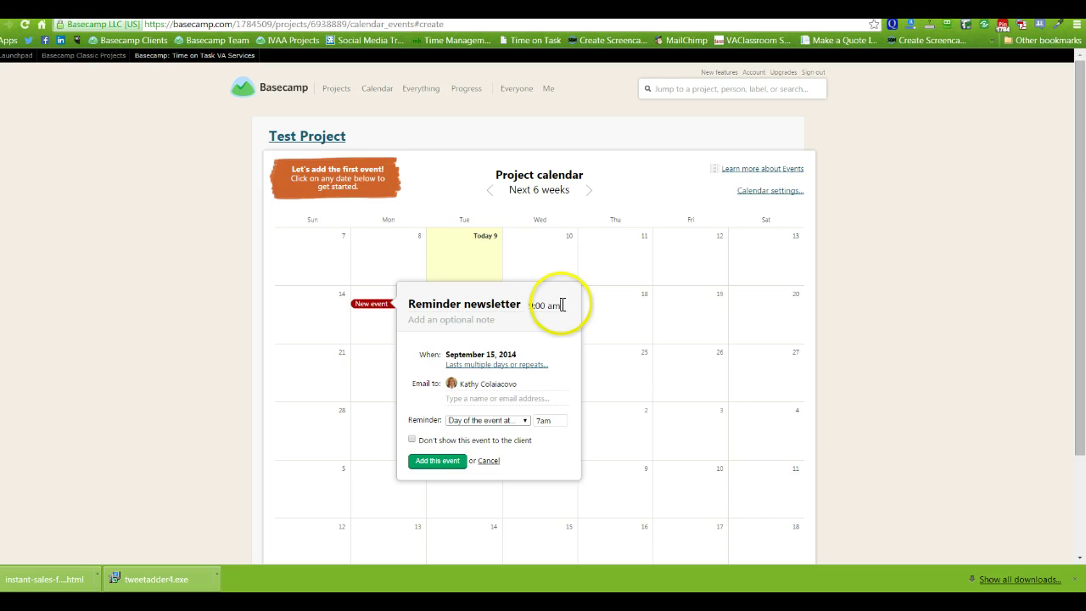
left_click(427, 320)
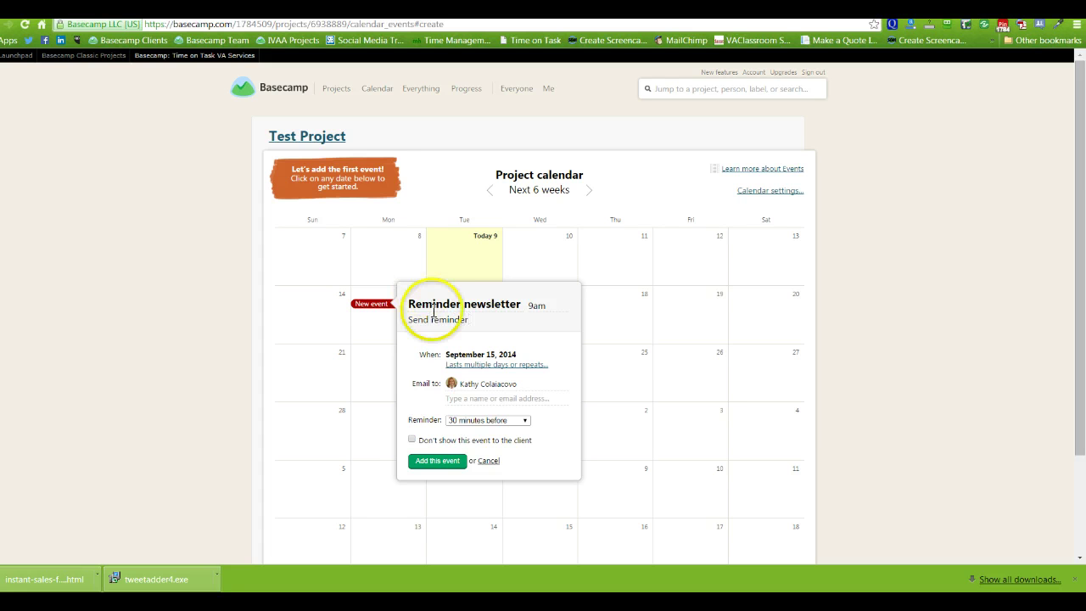
left_click(479, 354)
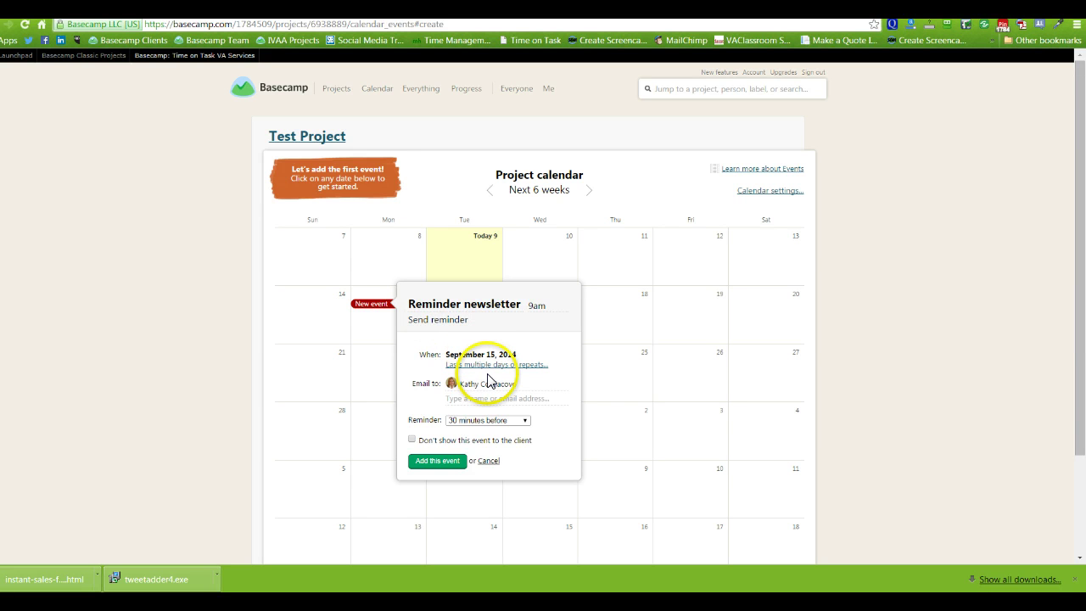
Step: Add another project member as an email recipient of the "Reminder newsletter" event
left_click(470, 399)
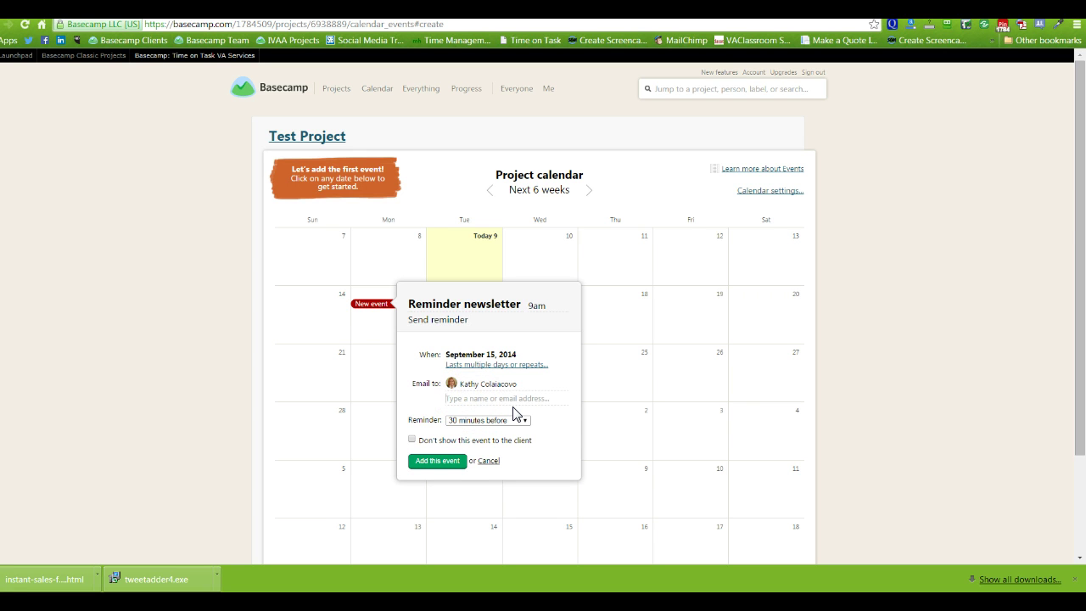
type("patty")
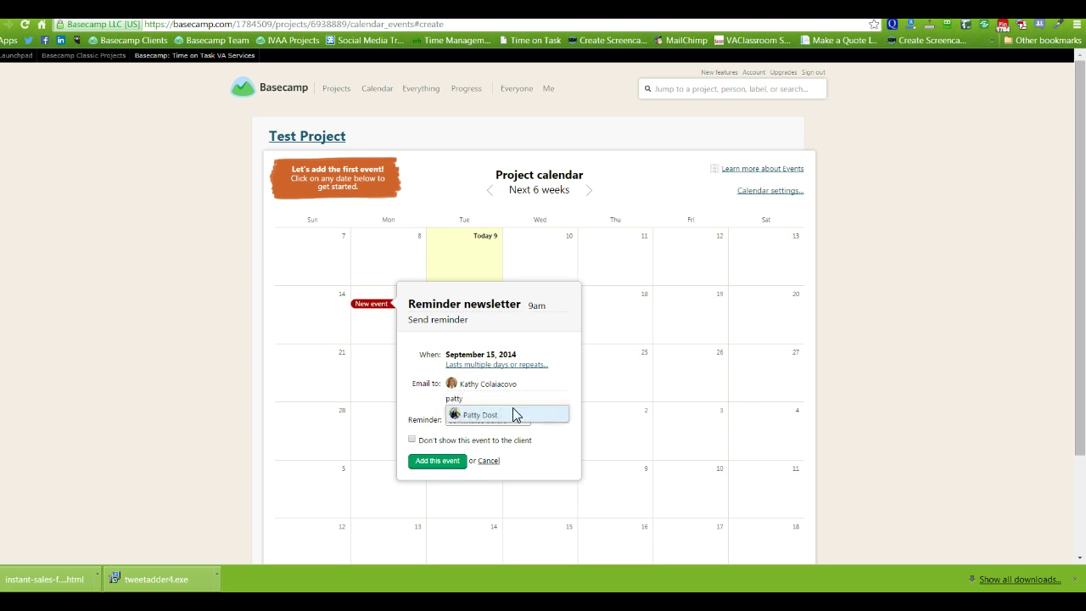
left_click(480, 413)
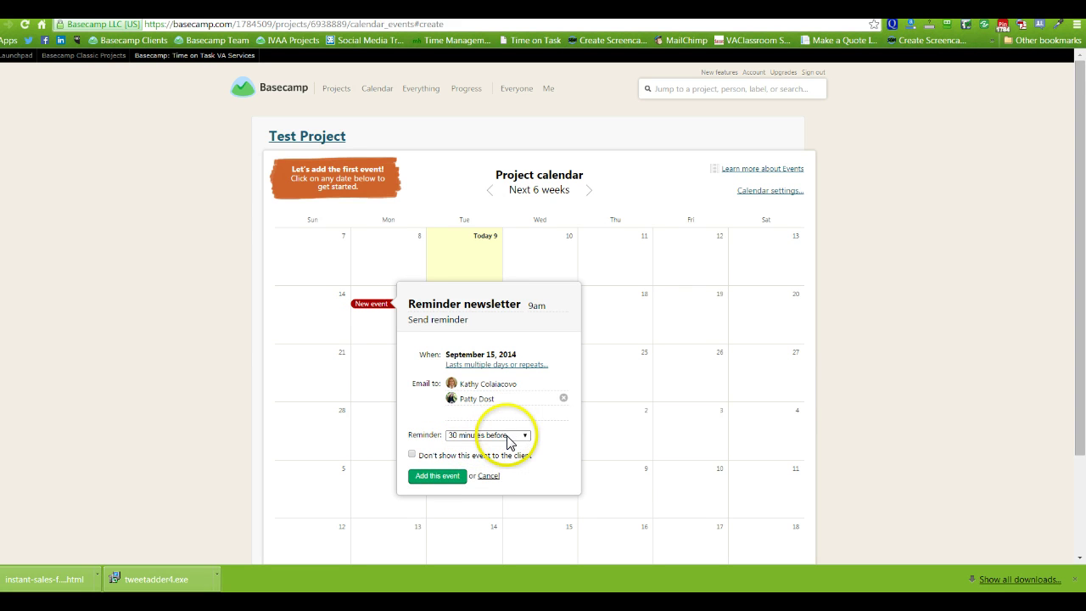
Step: Set the event's reminder to 2 days before, reword its note to request newsletter content, and add the event
left_click(507, 436)
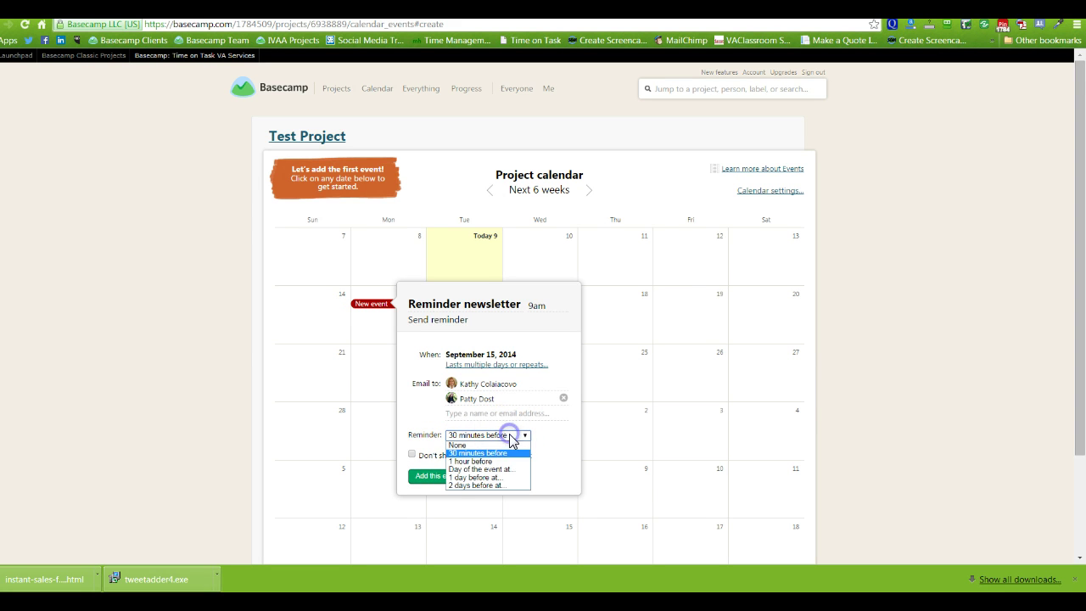
left_click(494, 484)
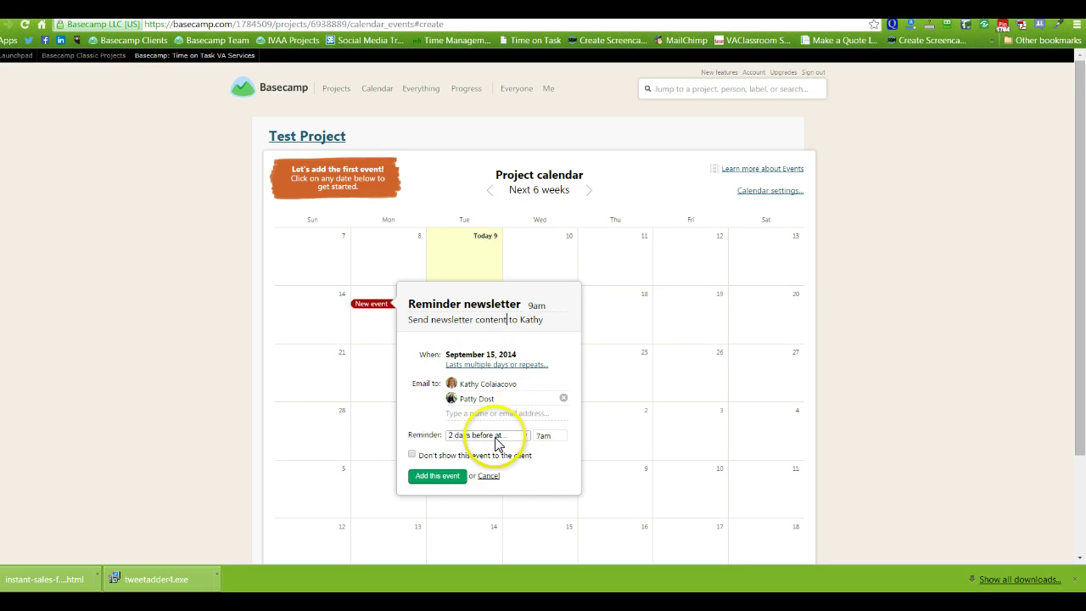
left_click(424, 476)
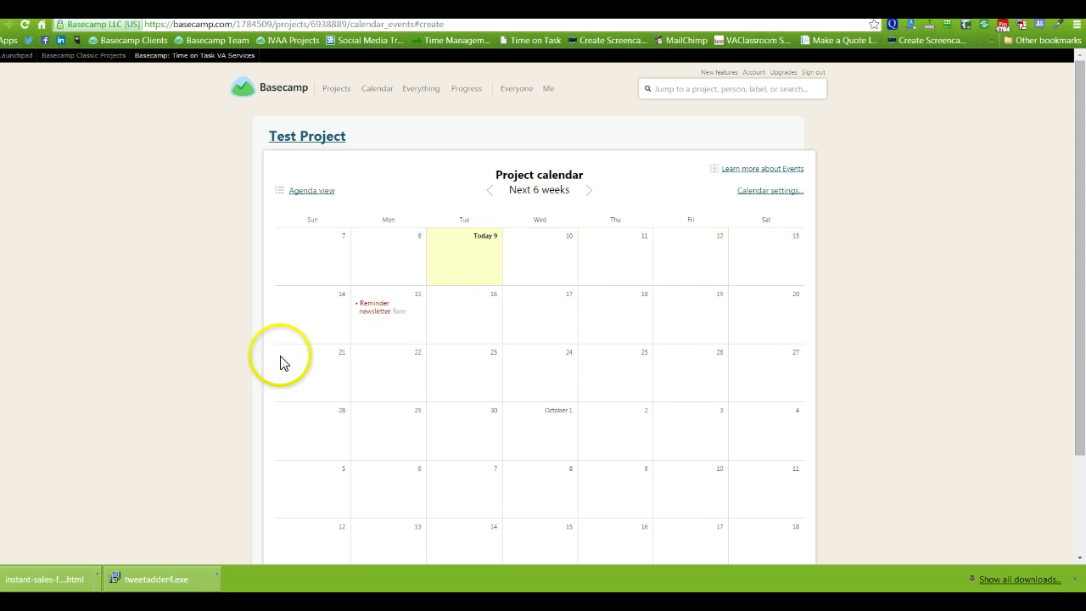
Step: Start a calendar event on September 22, 2014 titled "Schedule Email - Newsletter"
left_click(381, 364)
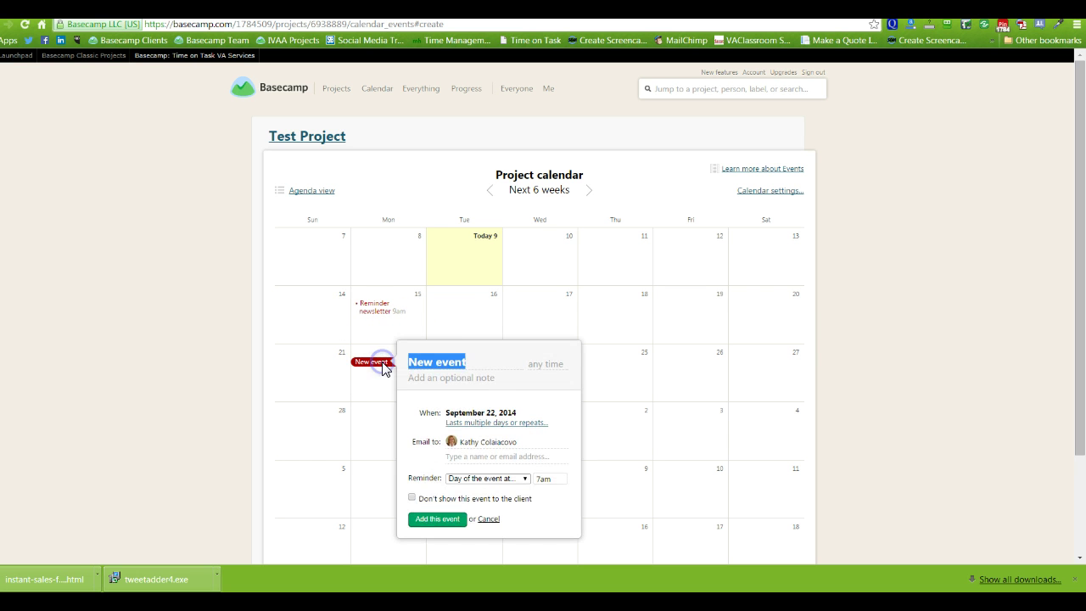
type("Schedule Ema")
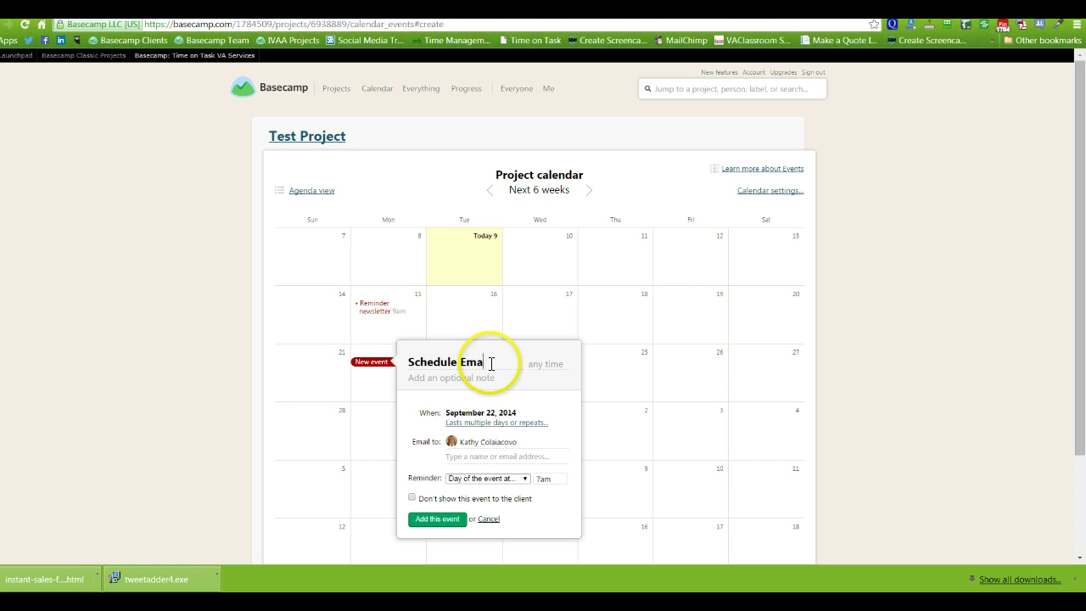
type("il - Newsletters")
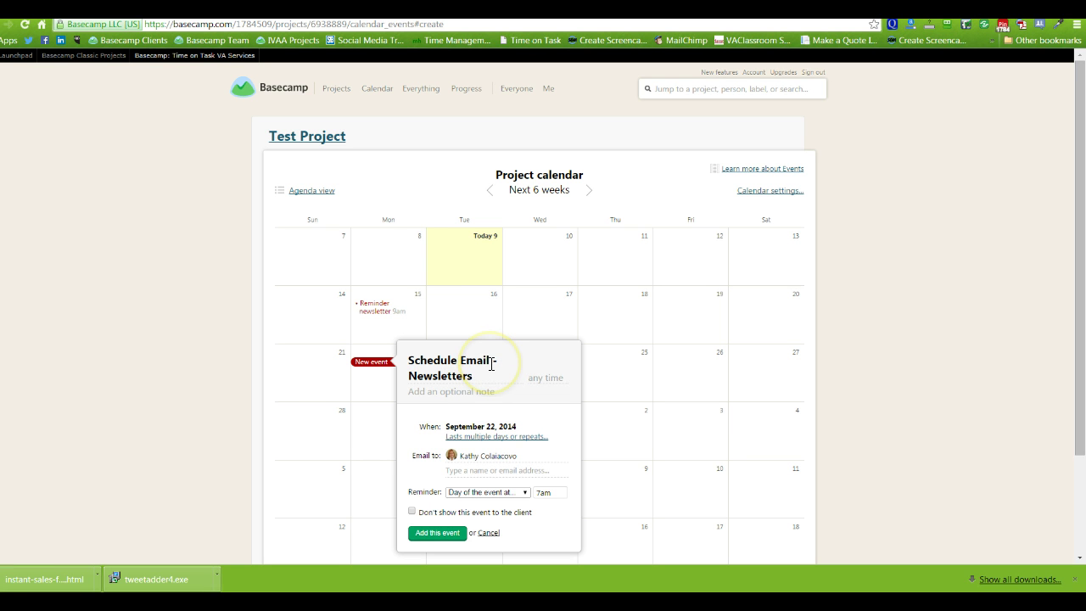
left_click(490, 364)
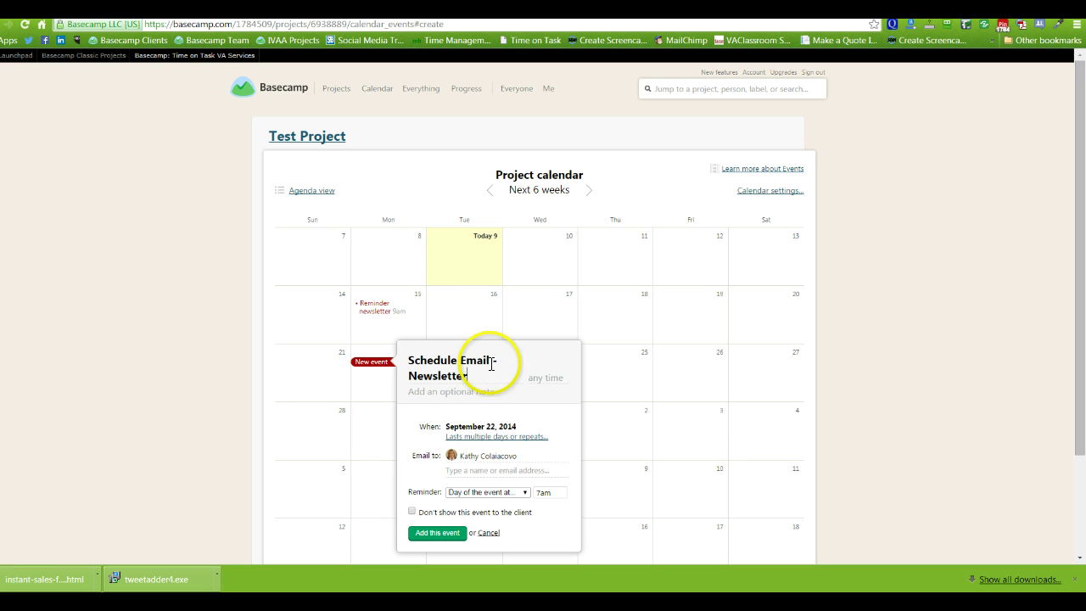
left_click(553, 378)
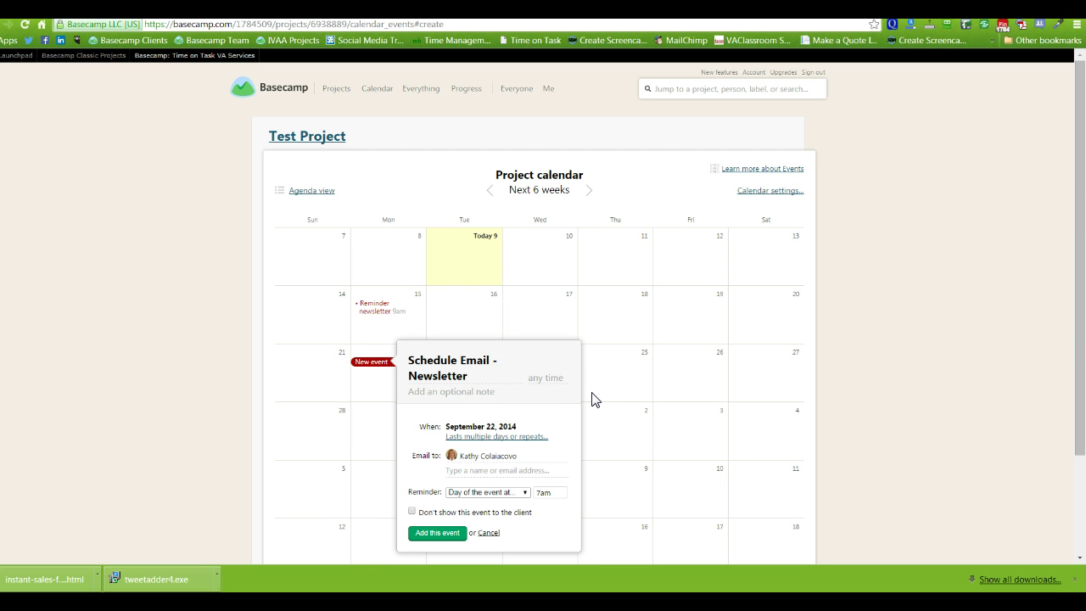
Step: Set the newsletter scheduling event's reminder to 1 day before, include another project member as an email recipient, and add the event
left_click(505, 494)
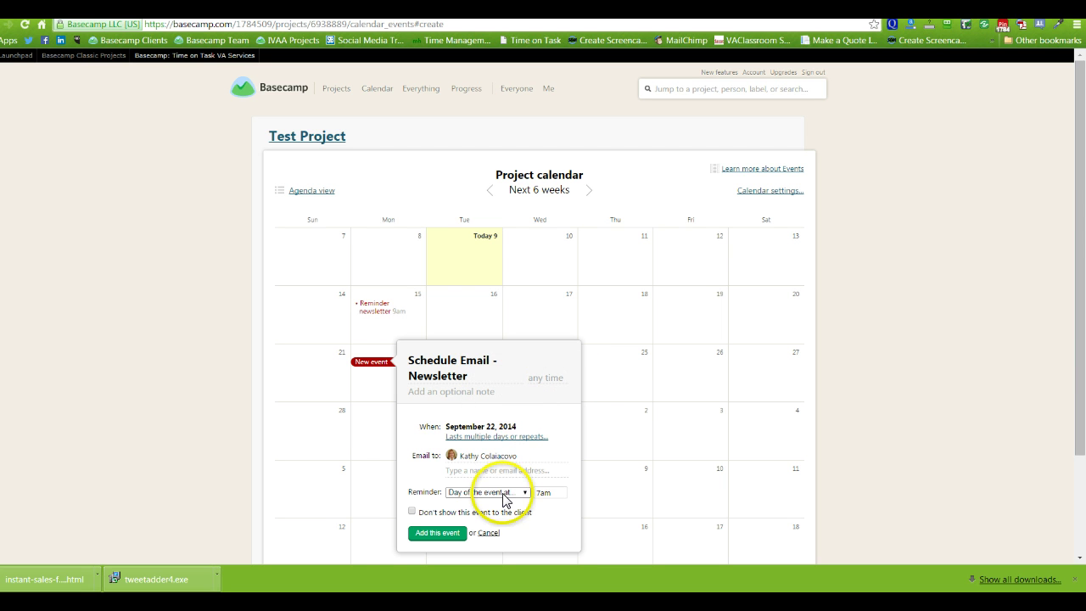
left_click(506, 496)
left_click(477, 519)
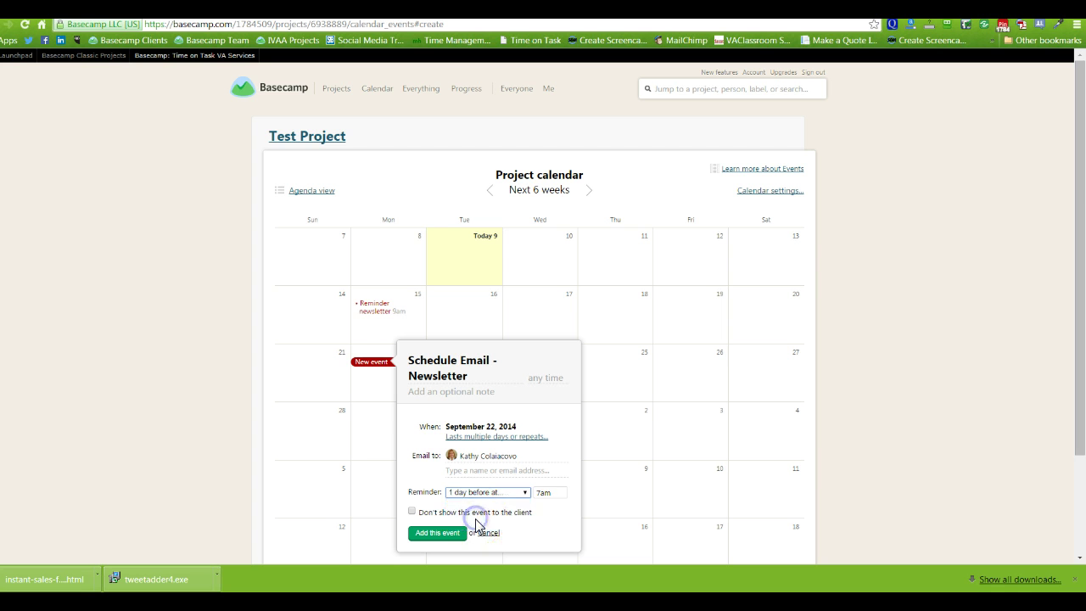
left_click(480, 469)
type("Patty")
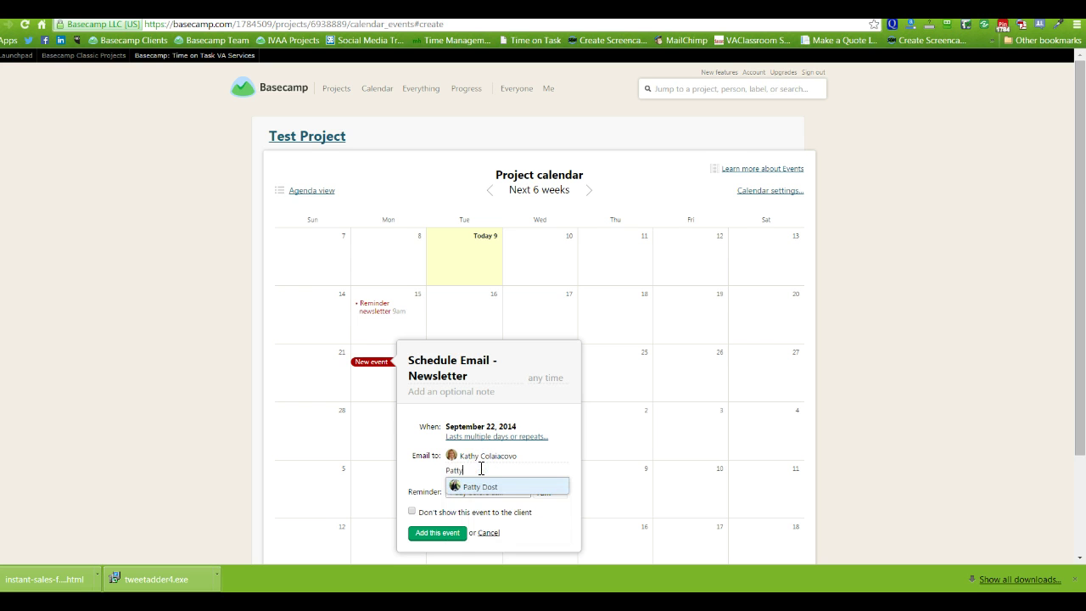
left_click(497, 485)
left_click(445, 536)
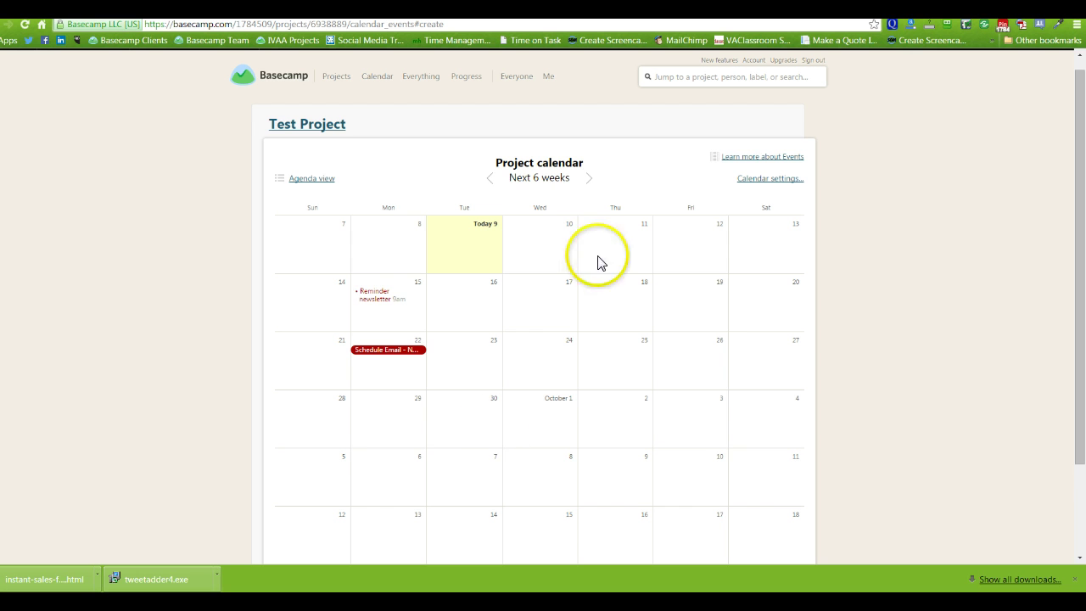
Step: Start an event titled with the member's first name and "OOO", running from September 26 to September 30, 2014
left_click(456, 419)
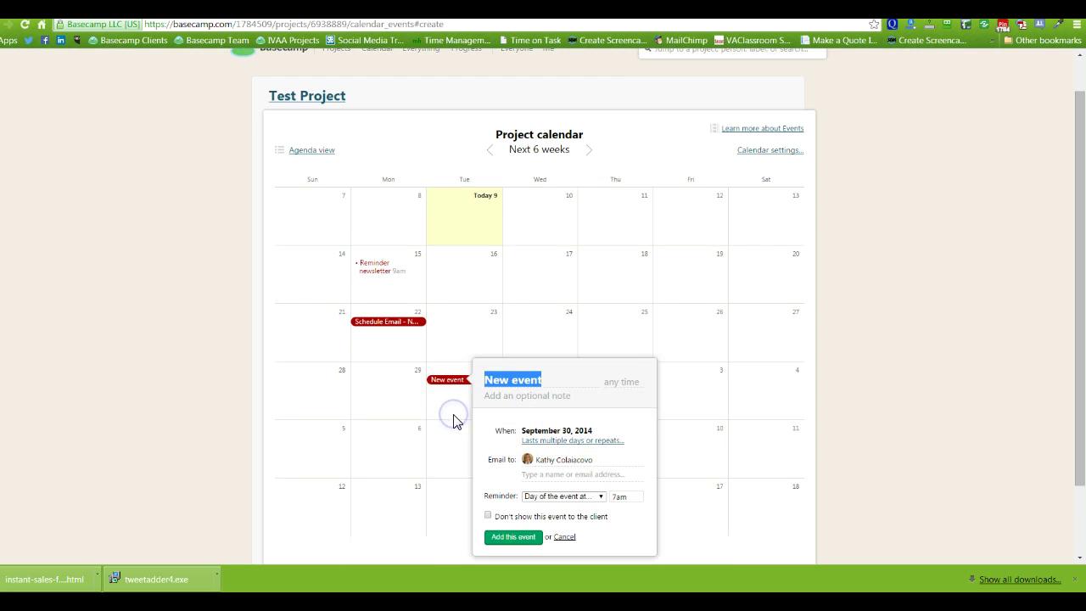
left_click(675, 326)
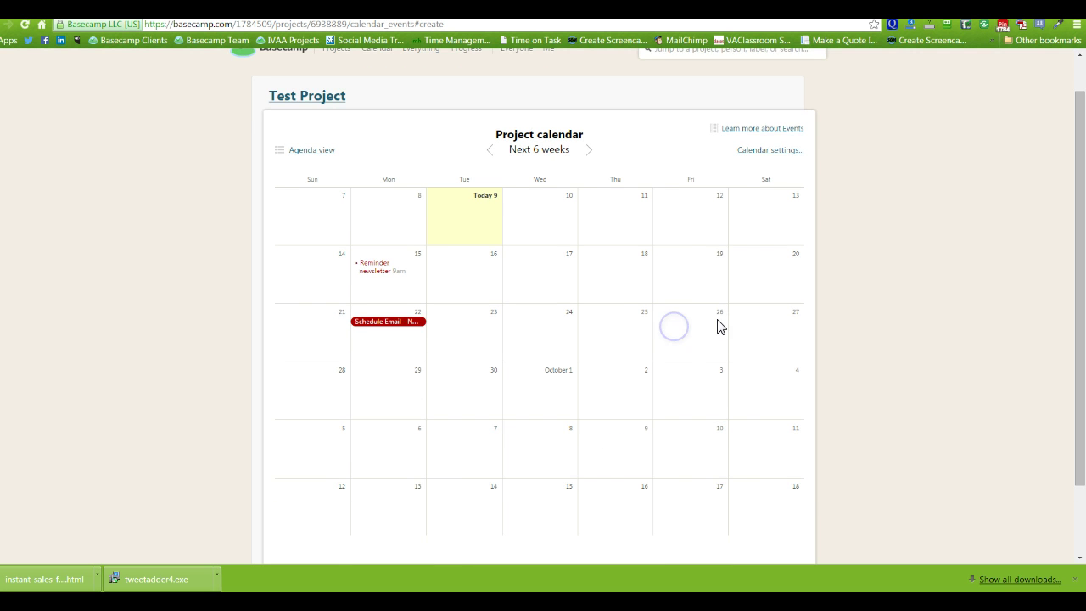
left_click(674, 331)
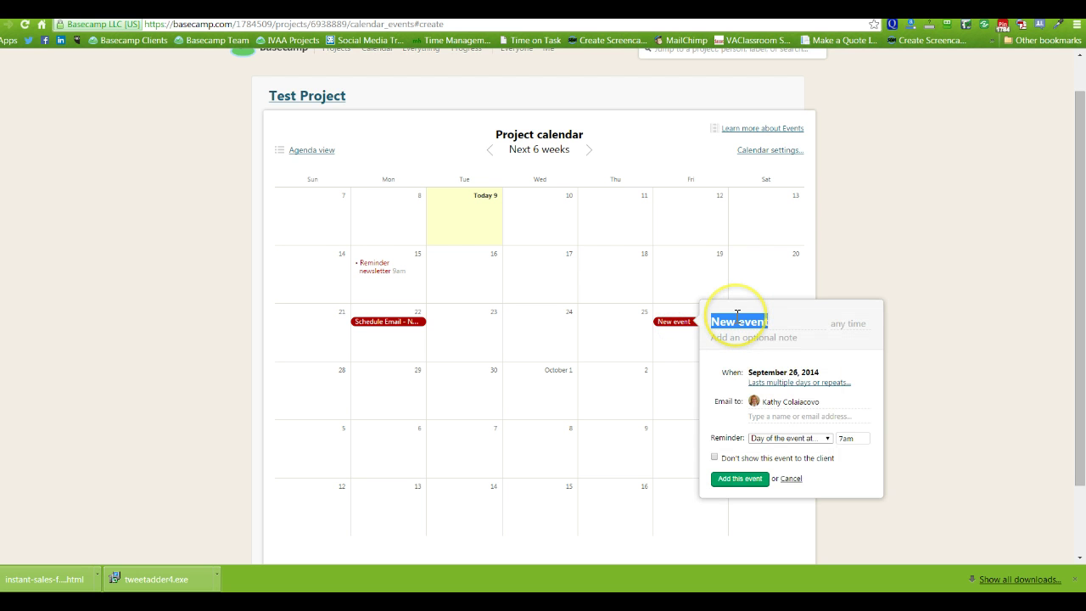
type("Kathy OOO")
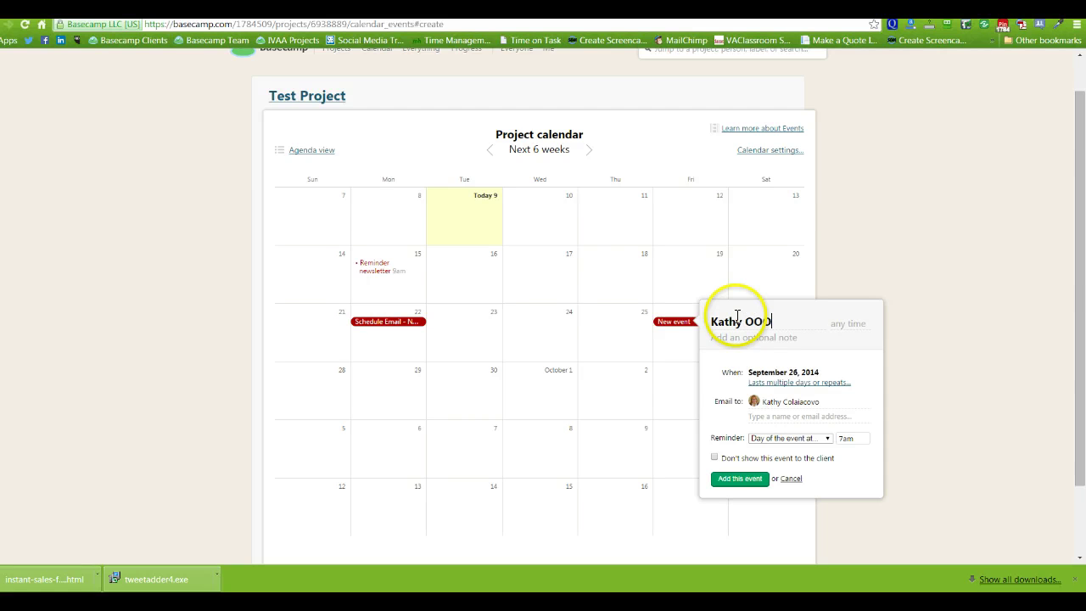
left_click(784, 383)
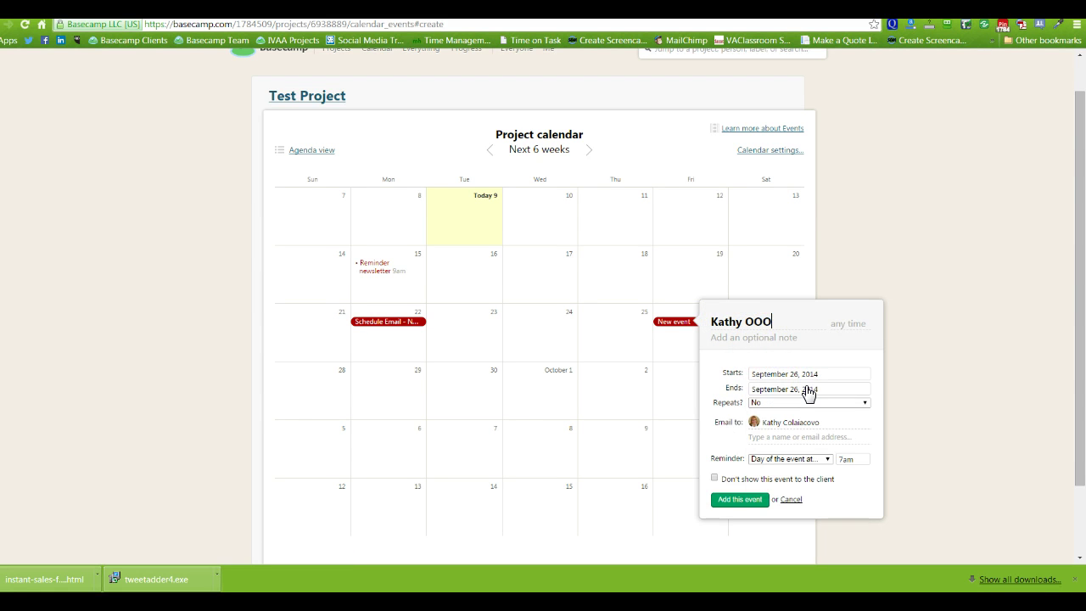
left_click(808, 392)
left_click(782, 499)
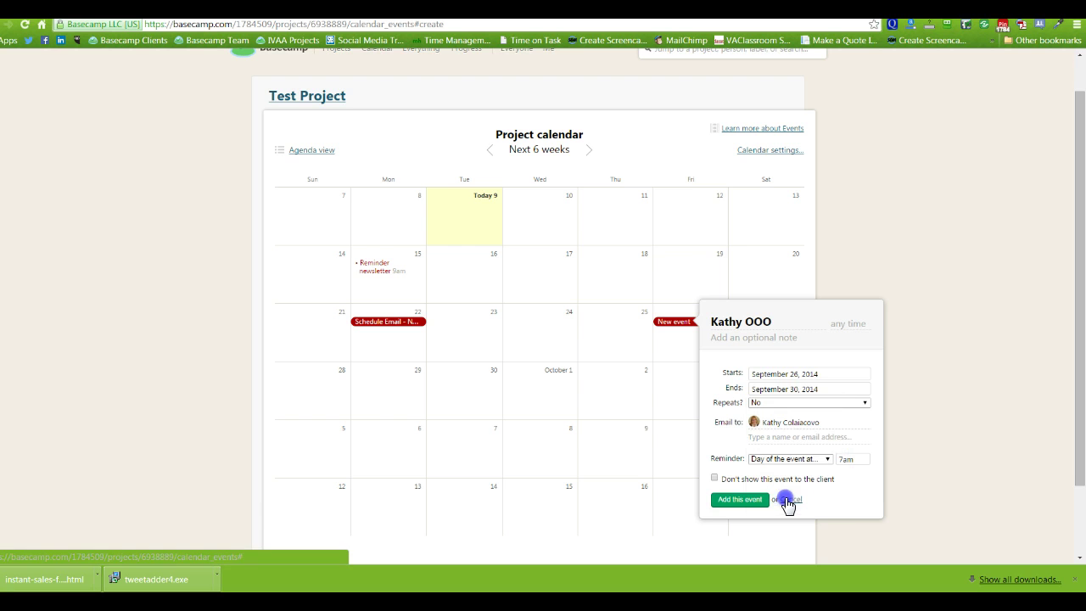
Step: Add another project member as the OOO event's email recipient, set its reminder to 2 days before, and add the event
left_click(789, 430)
type("Patty")
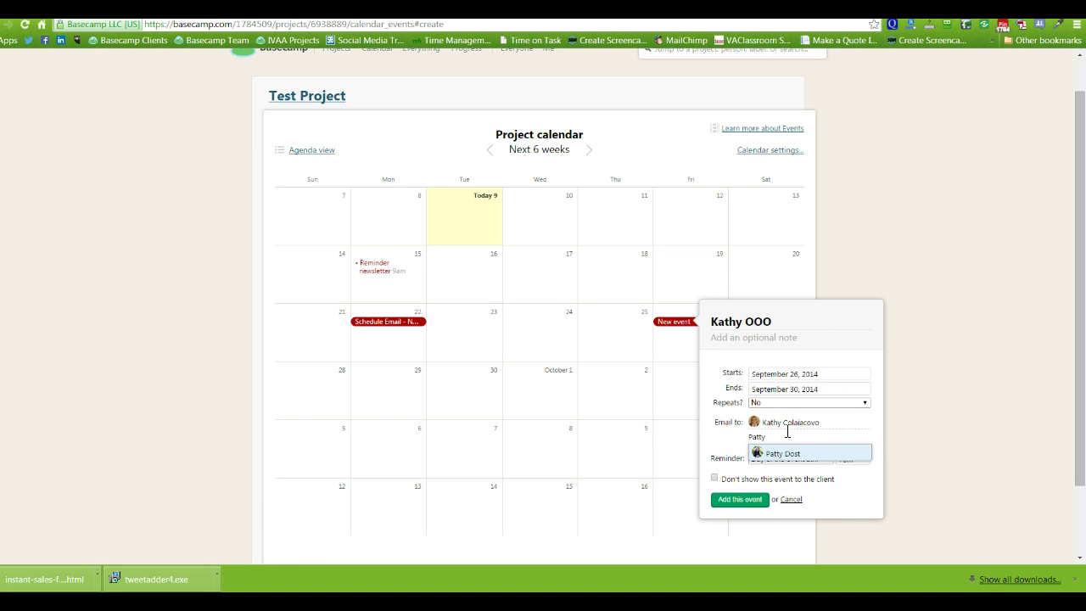
left_click(783, 453)
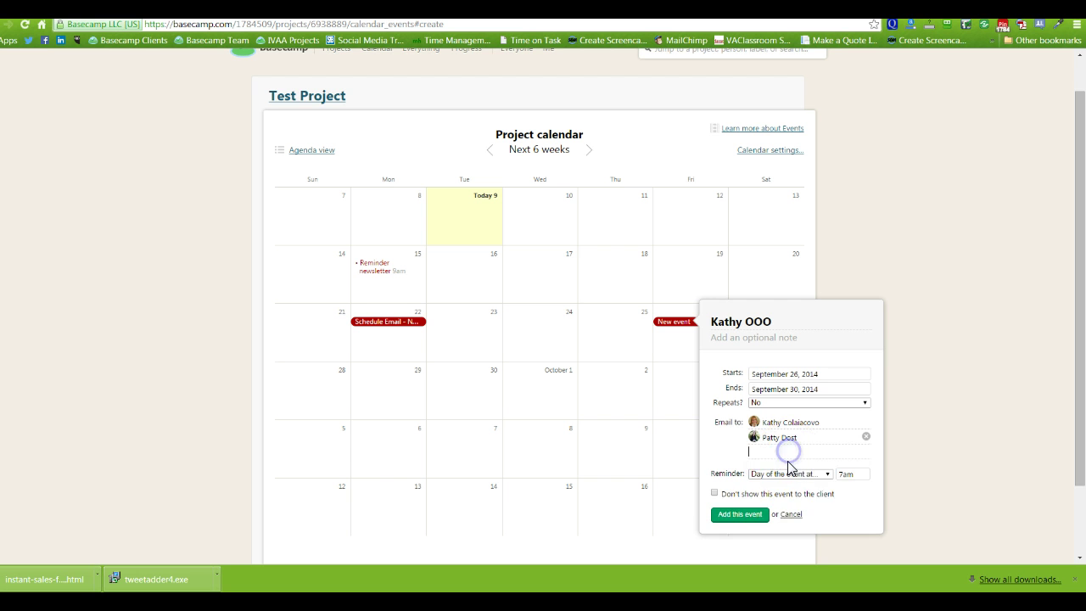
left_click(784, 474)
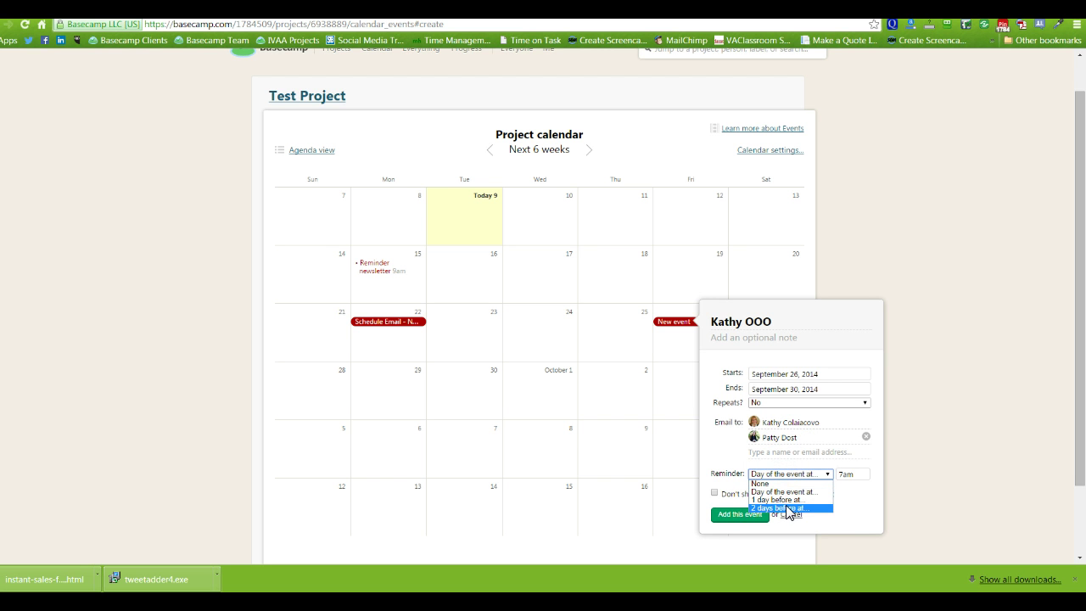
left_click(787, 507)
left_click(739, 514)
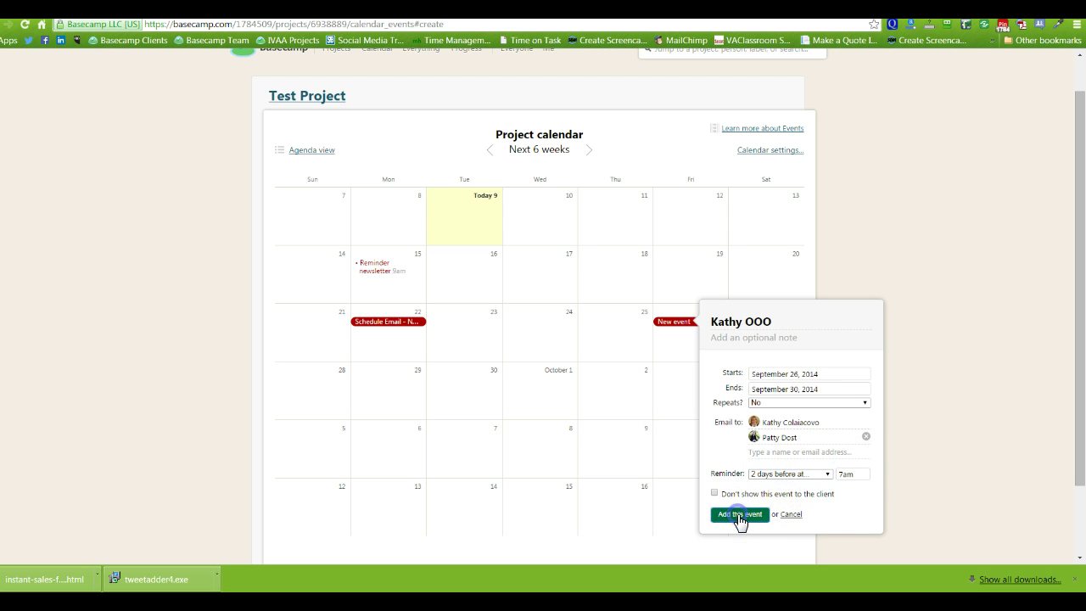
left_click(939, 362)
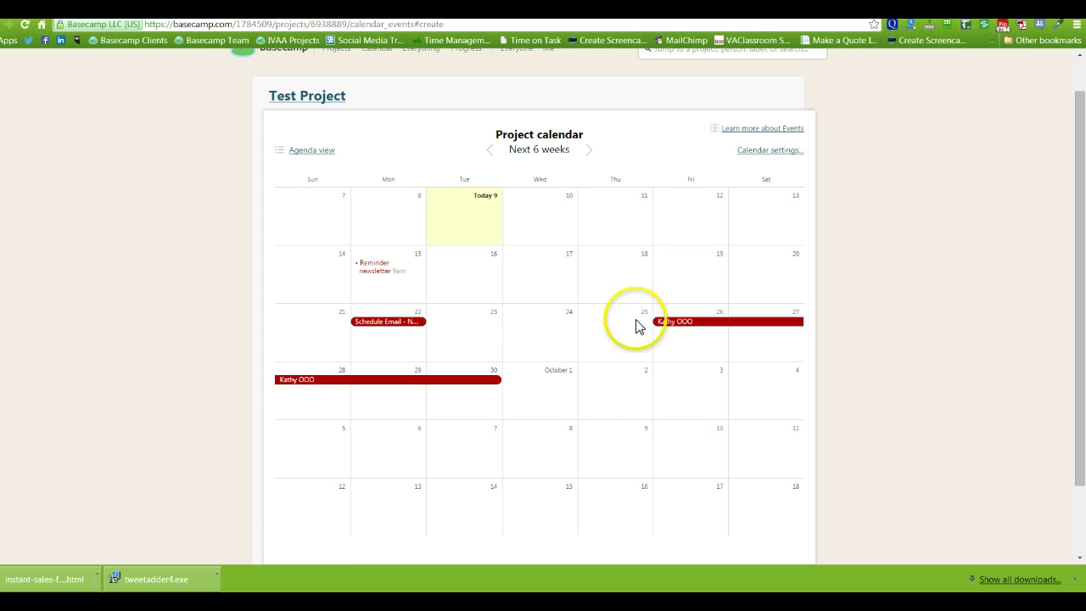
Step: Return to the Test Project overview and open the "Test Title" discussion from its discussions
left_click(292, 96)
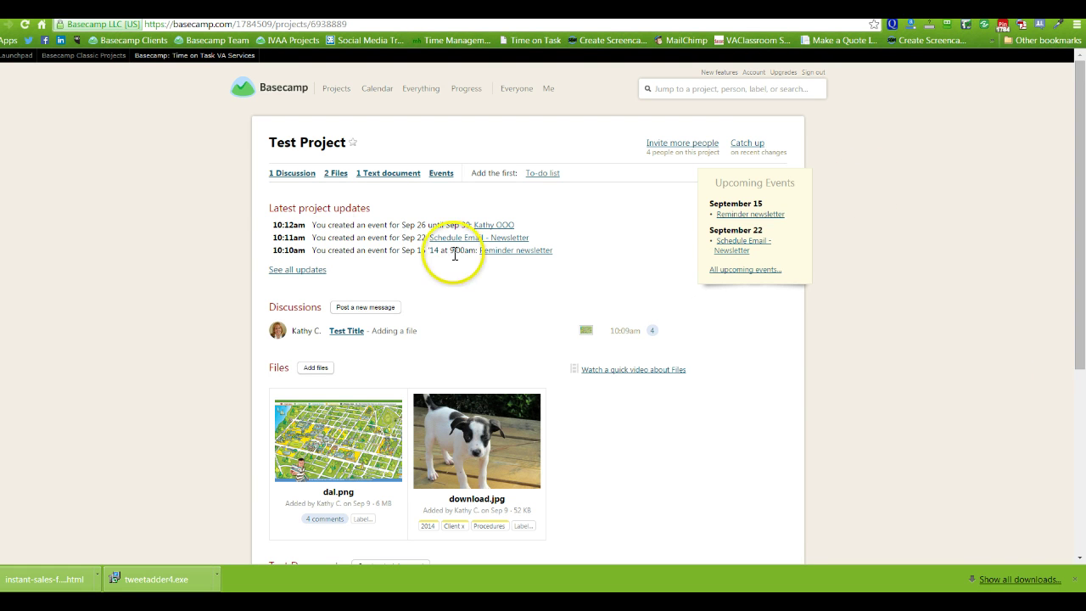
left_click(293, 174)
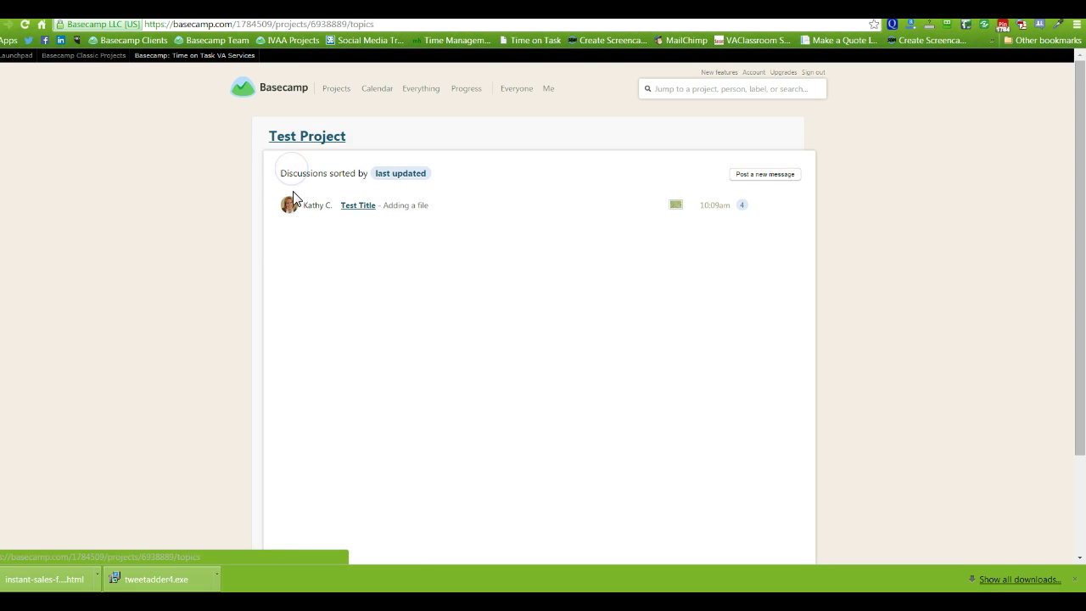
left_click(360, 206)
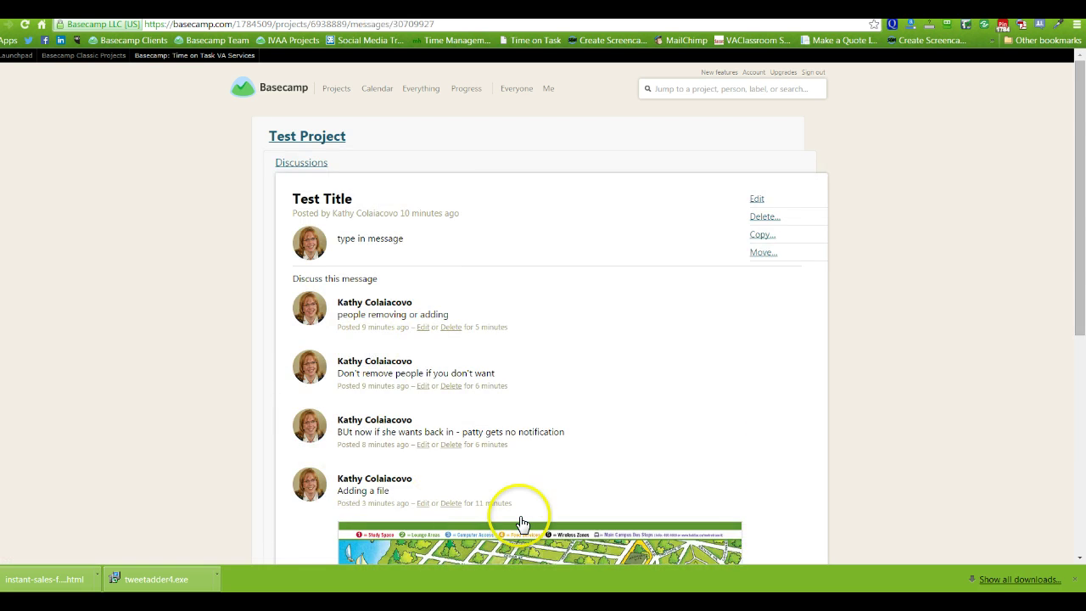
Step: Post the comment "Testing" in the "Test Title" discussion, including one more project member in its email recipients
scroll(518, 516, "down", 5)
left_click(433, 453)
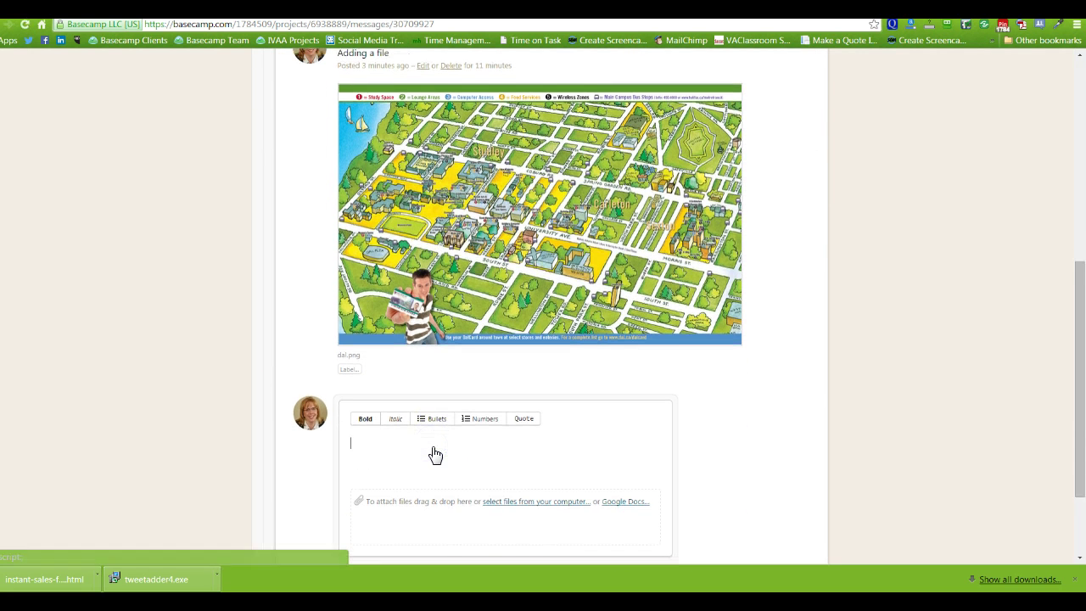
type("Testing")
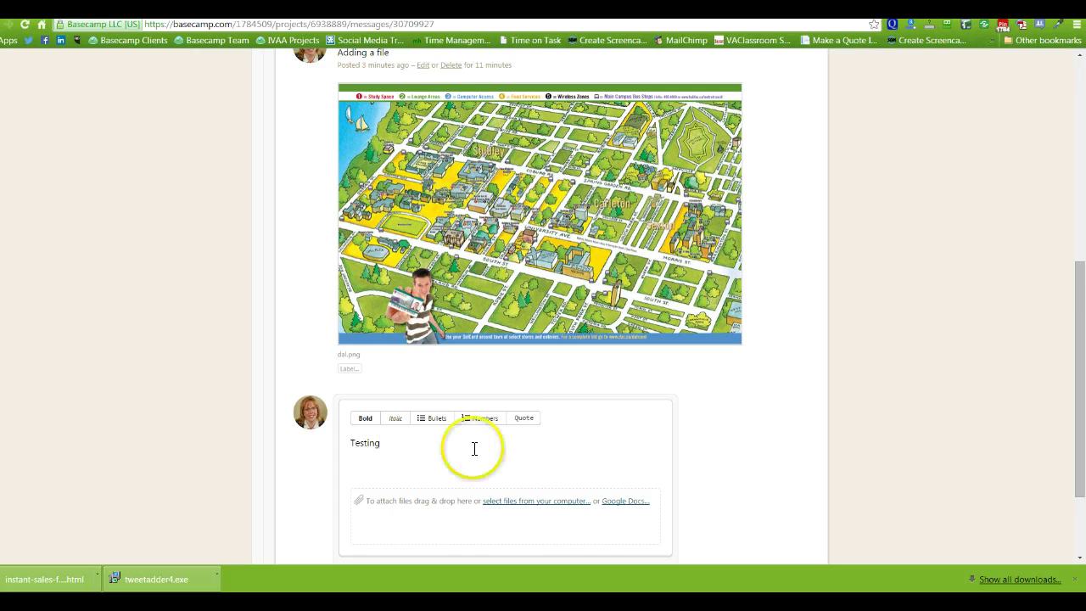
scroll(509, 466, "down", 2)
left_click(513, 449)
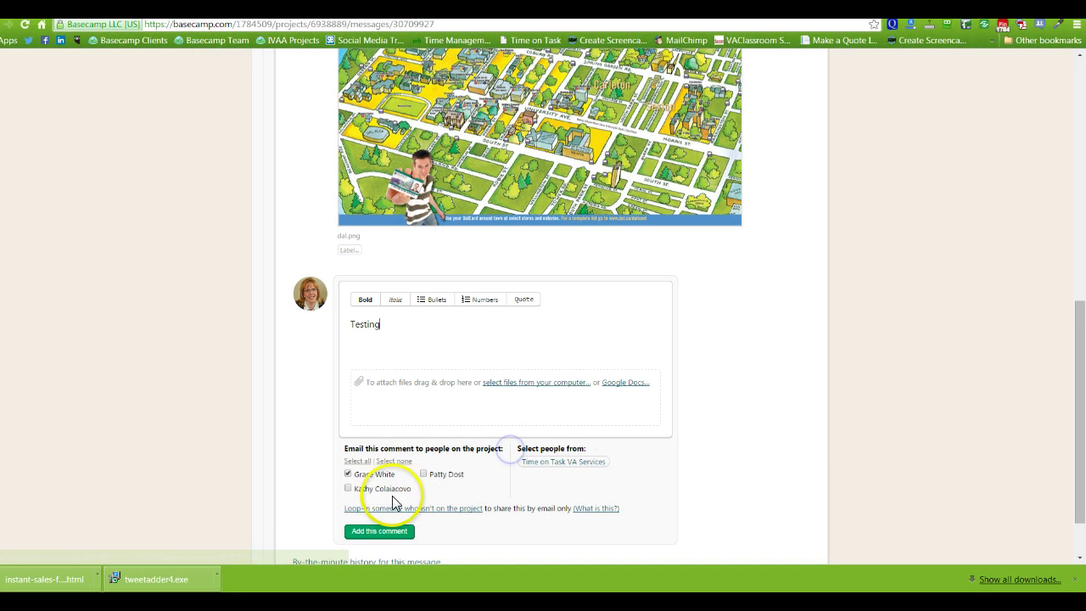
left_click(348, 488)
left_click(378, 532)
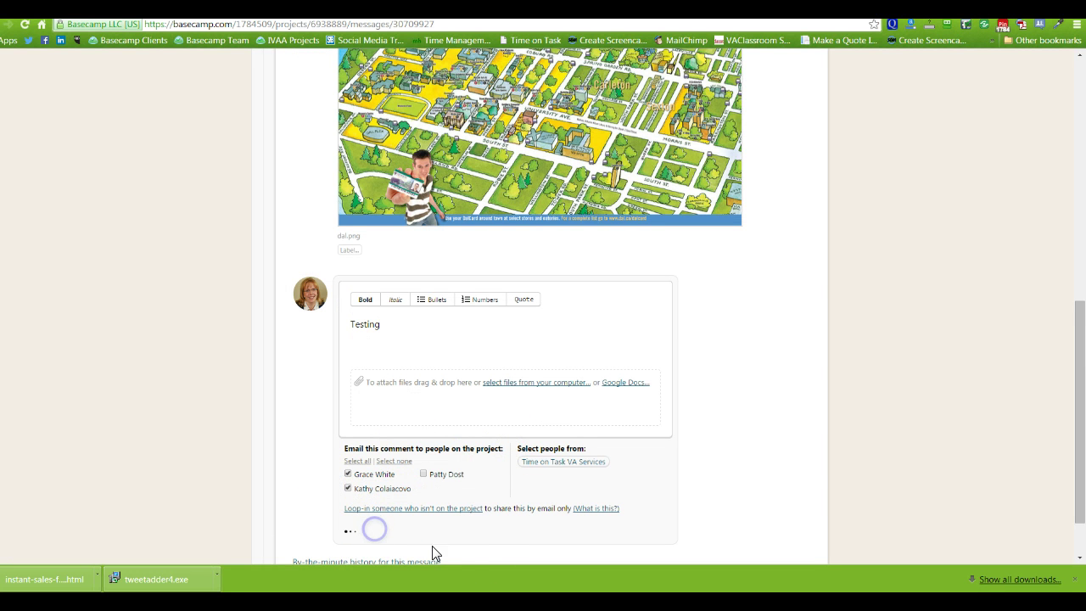
Step: Open the Progress page and review today's activity across the projects
scroll(758, 442, "up", 3)
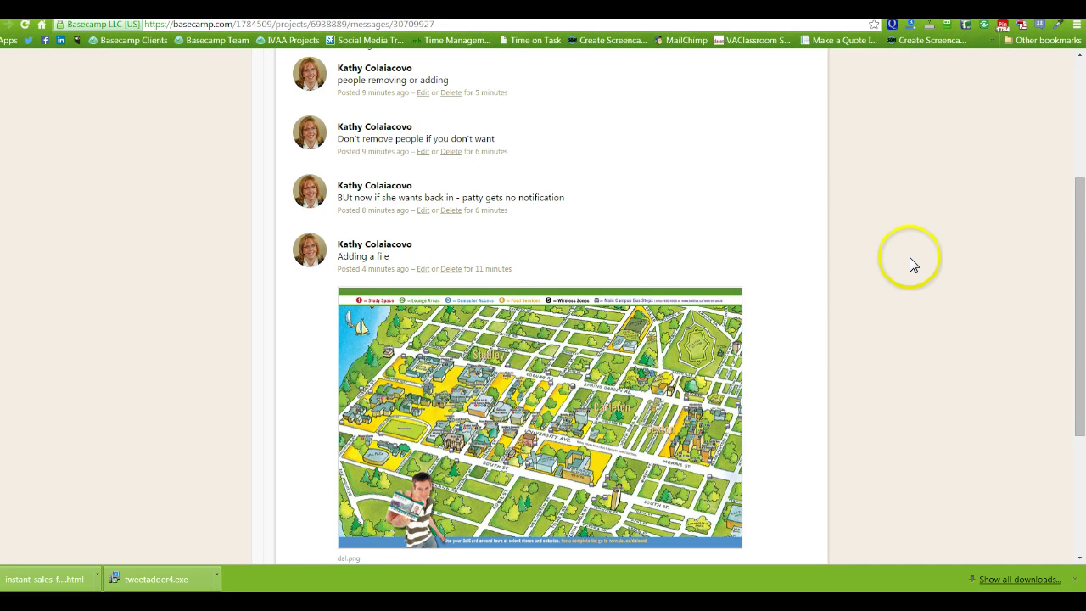
scroll(911, 255, "up", 3)
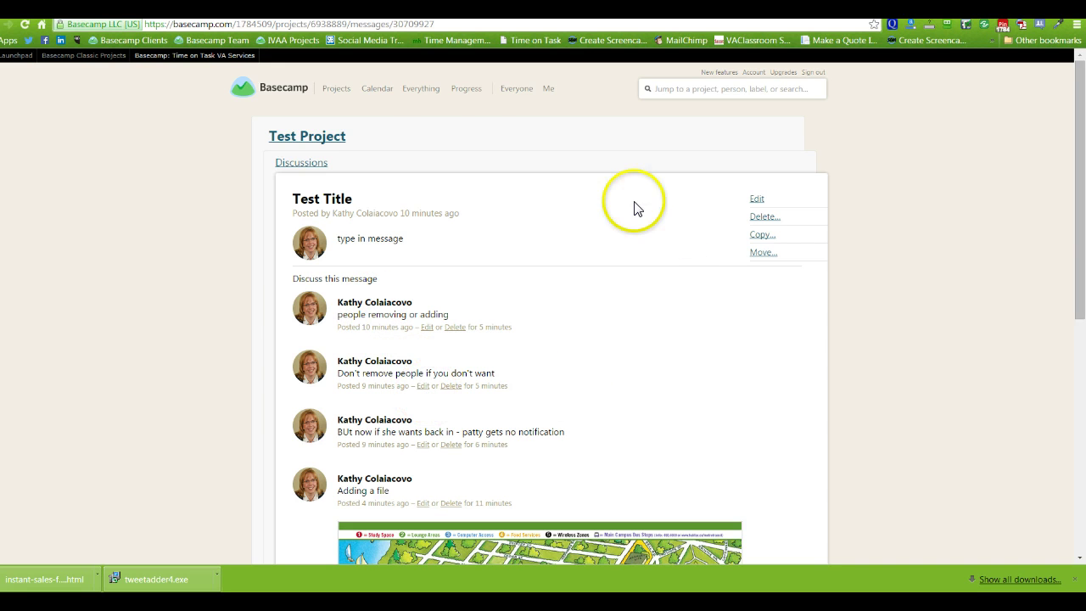
left_click(466, 91)
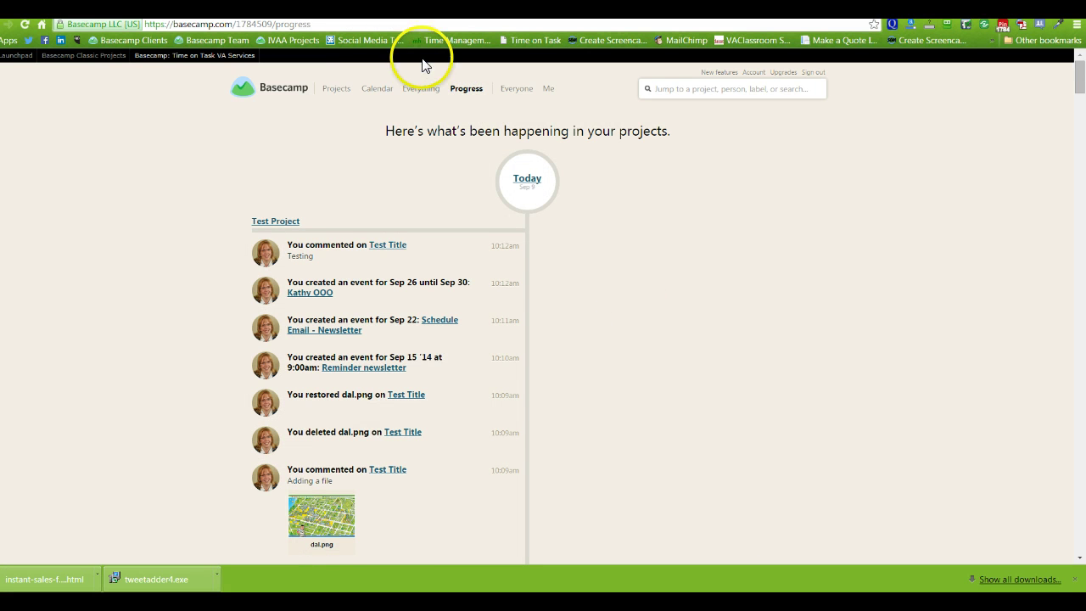
scroll(598, 259, "down", 2)
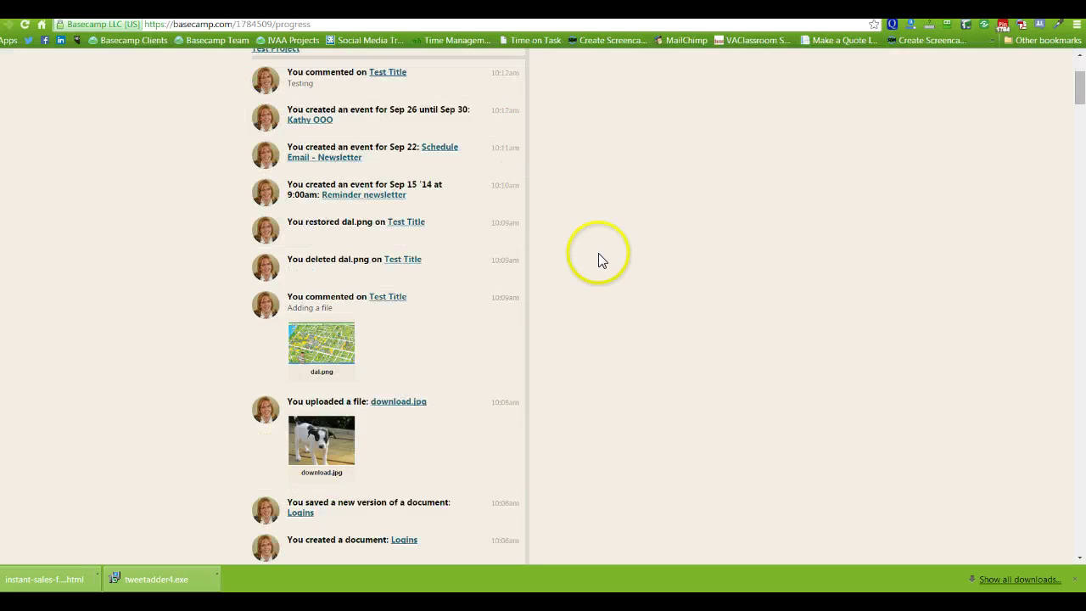
scroll(598, 259, "up", 2)
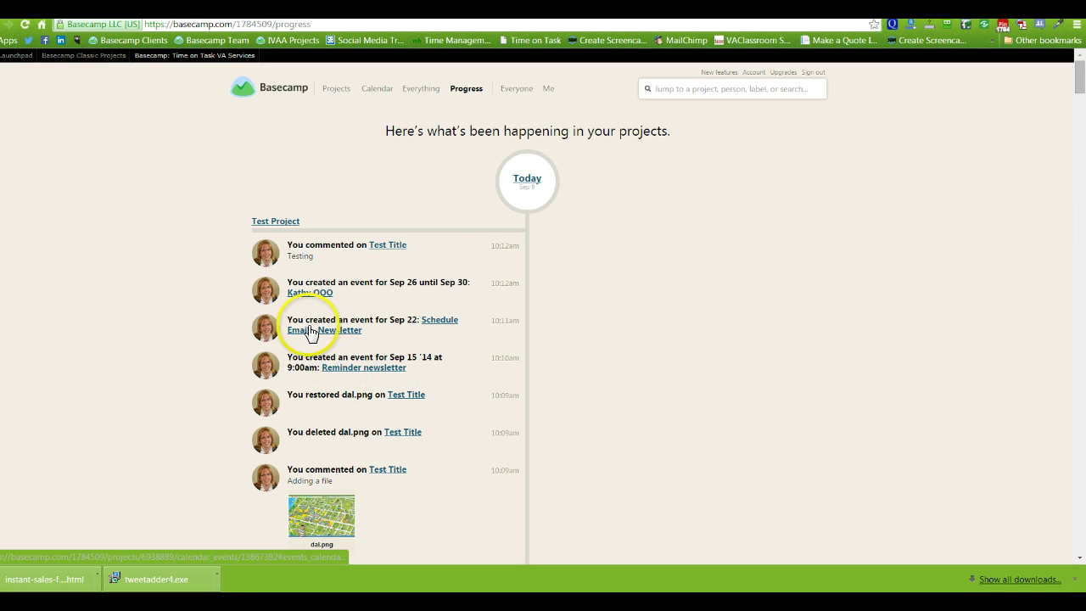
Step: View the September 26 to 30 OOO event from the activity feed, and return to the Progress page
left_click(321, 294)
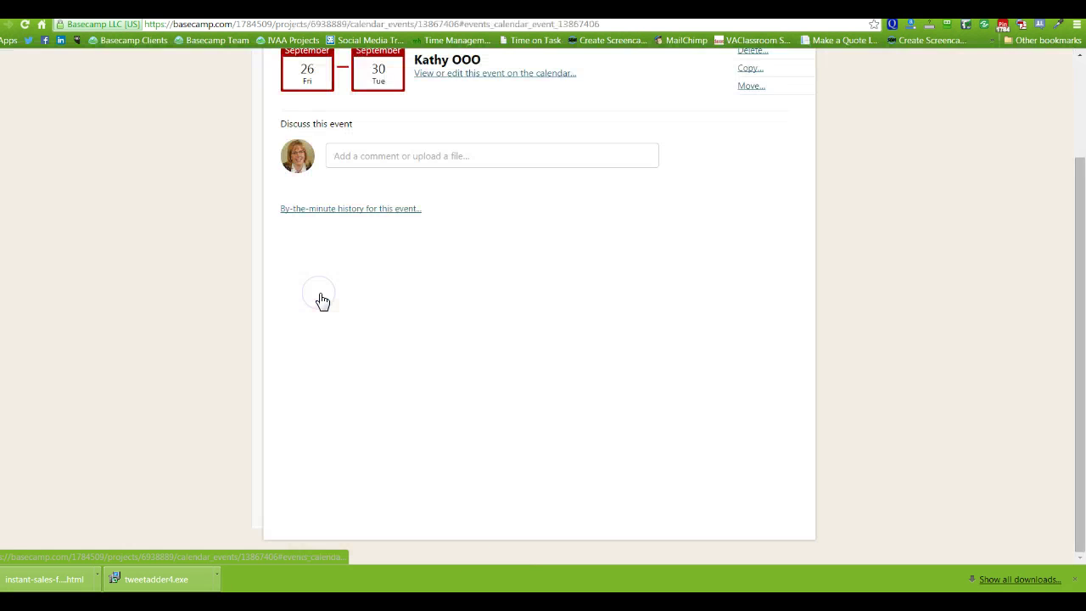
scroll(625, 230, "up", 2)
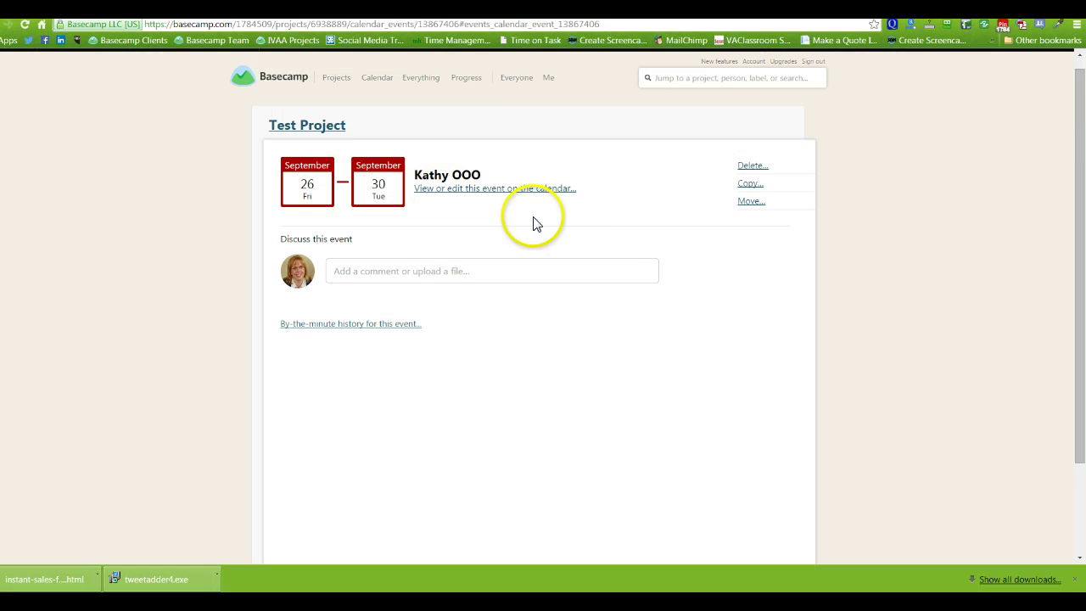
left_click(471, 83)
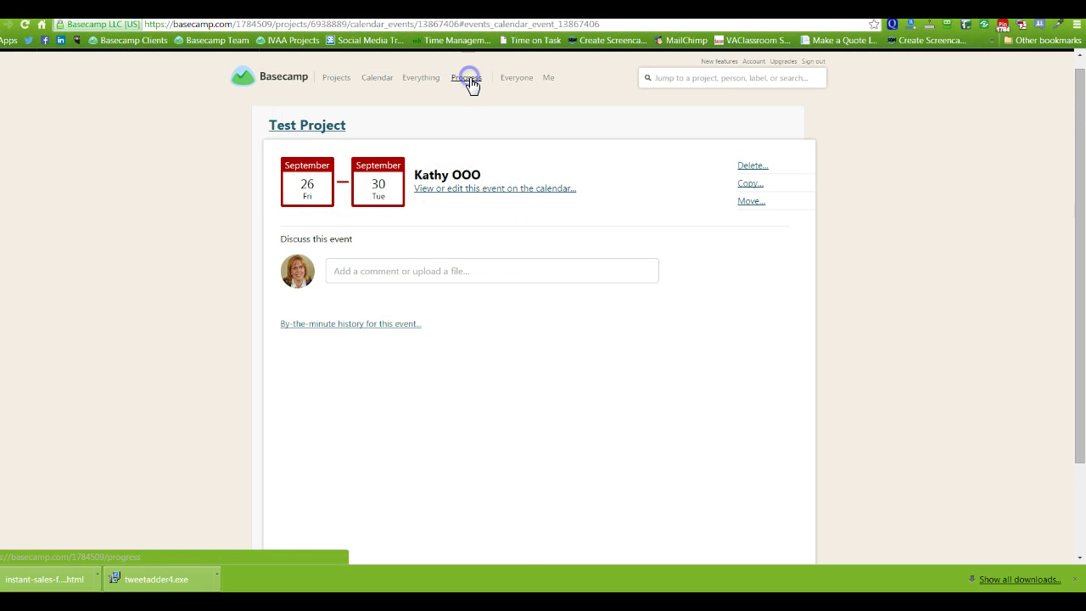
Step: Review the Test Project's earlier activity for today on the Progress page, back to its first posted message
scroll(450, 428, "down", 1)
scroll(450, 428, "down", 2)
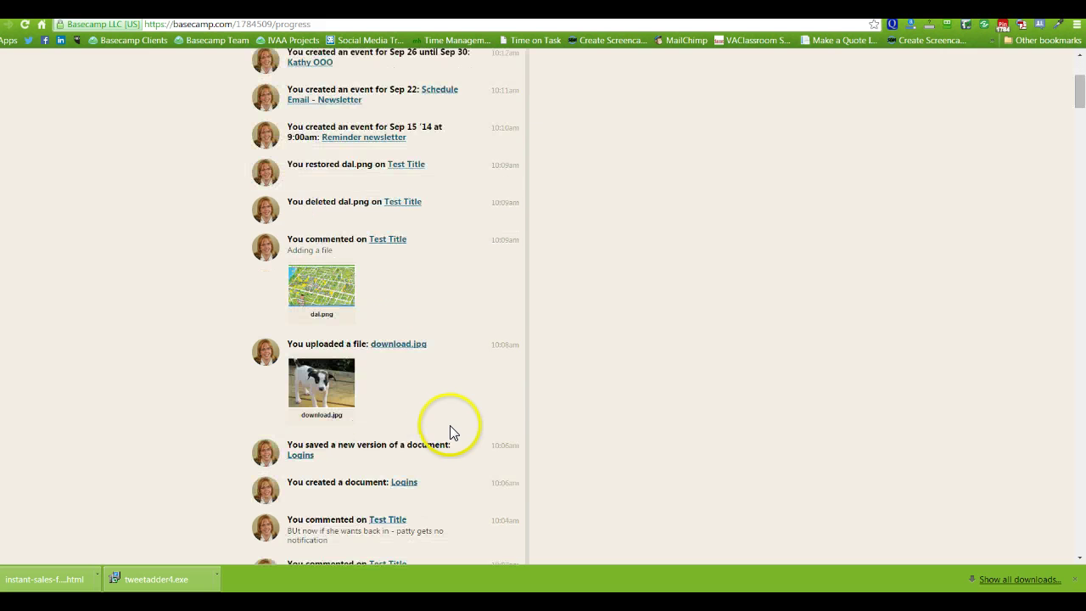
scroll(404, 462, "down", 1)
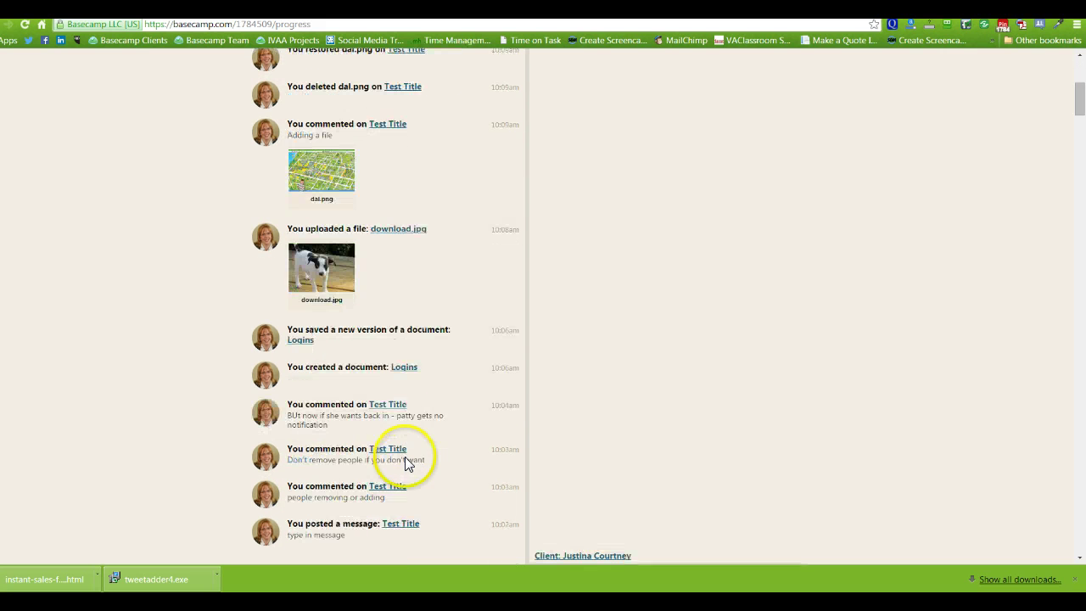
scroll(462, 512, "up", 1)
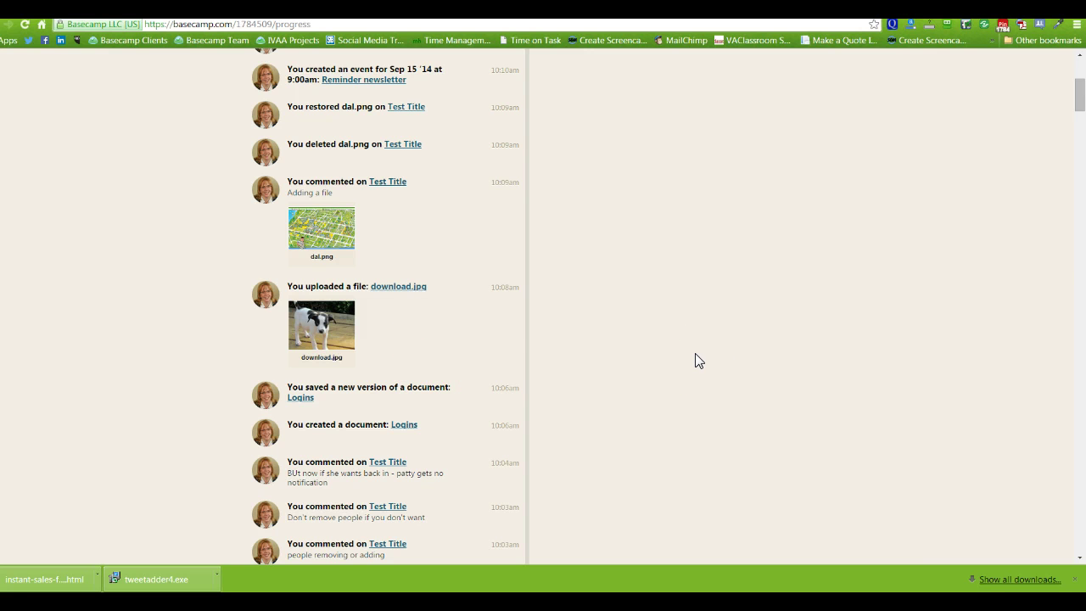
scroll(695, 362, "up", 5)
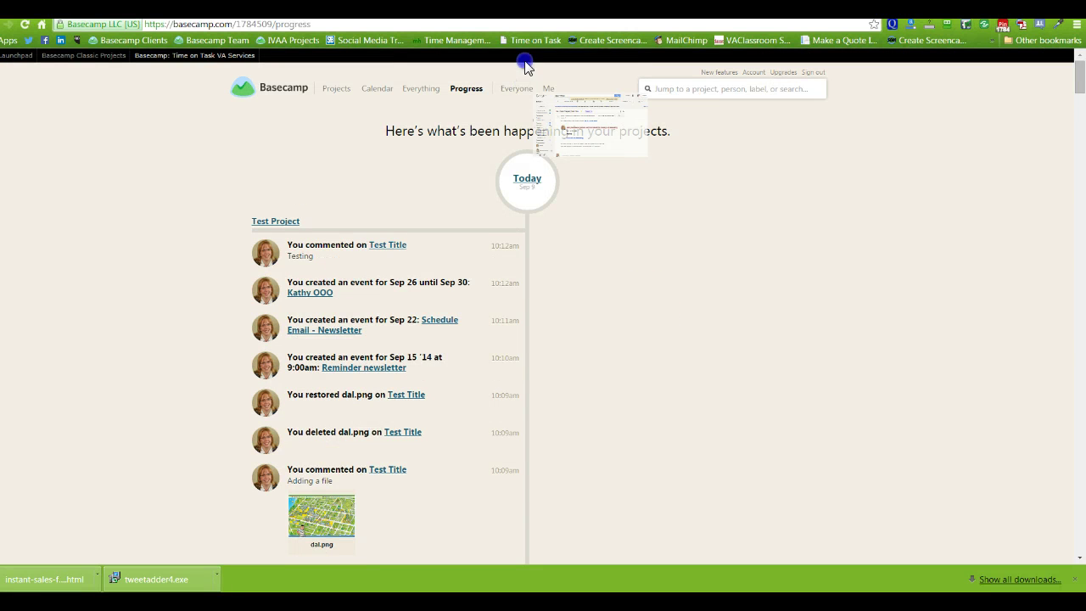
Step: Switch to Gmail and send the reply "stop emailing me" to the Basecamp notification about the "Test Title" comment
key("alt+Tab")
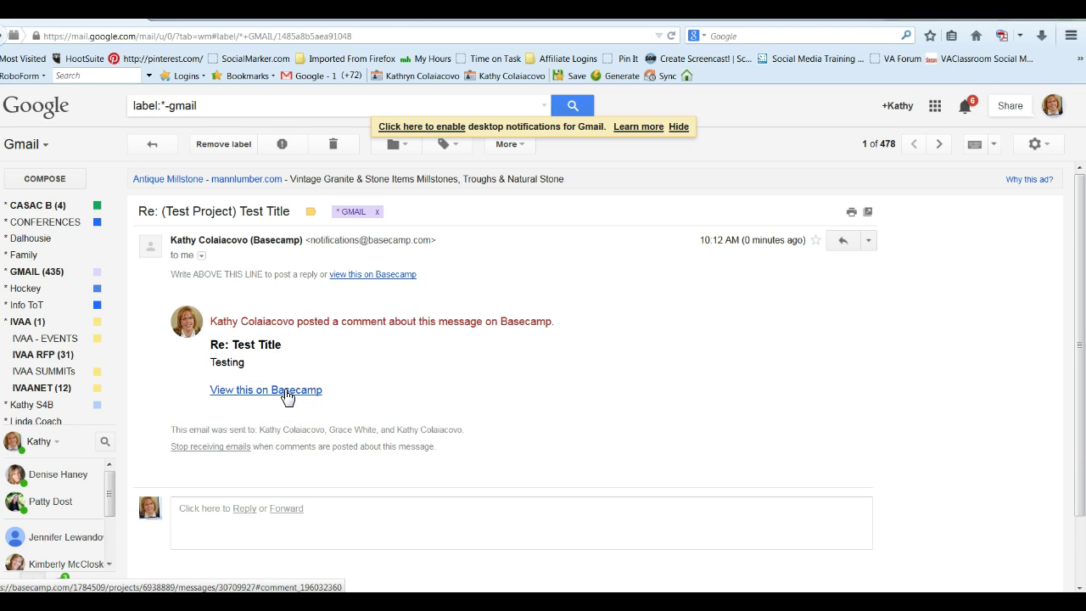
left_click(843, 241)
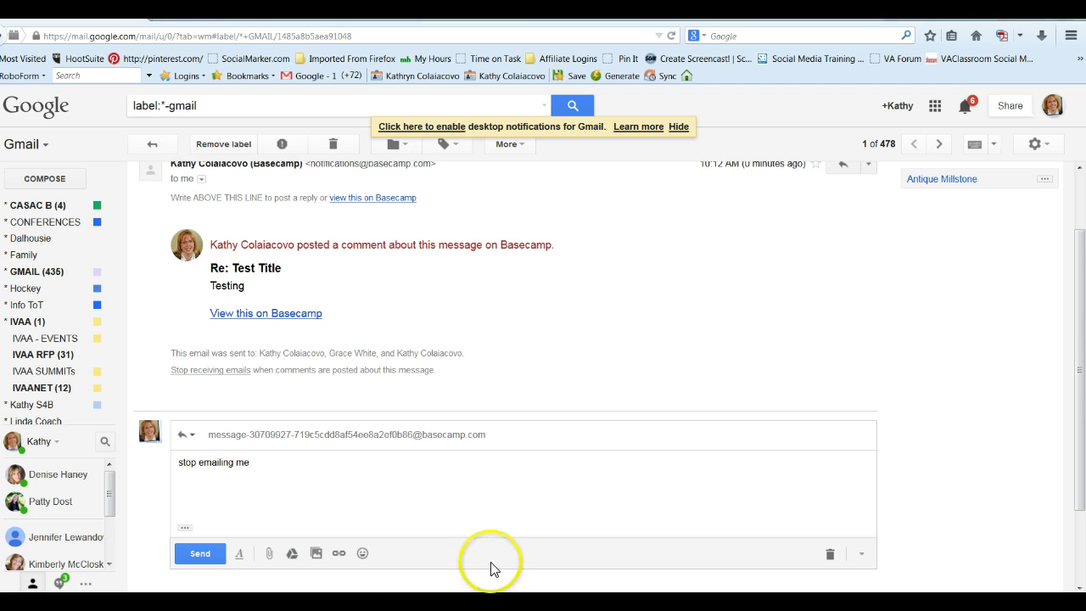
left_click(207, 436)
left_click(509, 434)
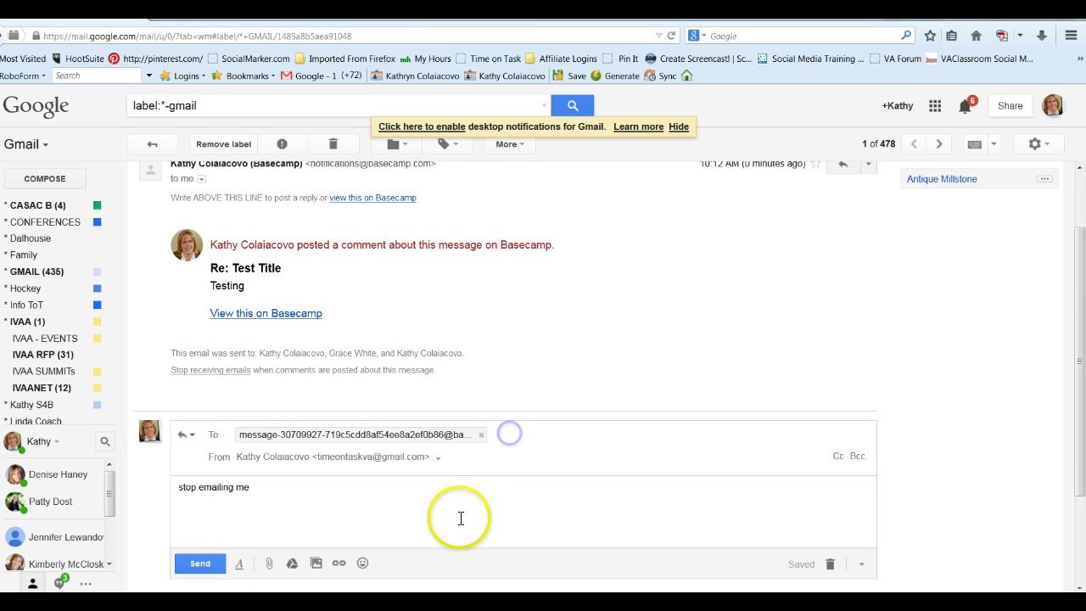
left_click(461, 515)
left_click(201, 555)
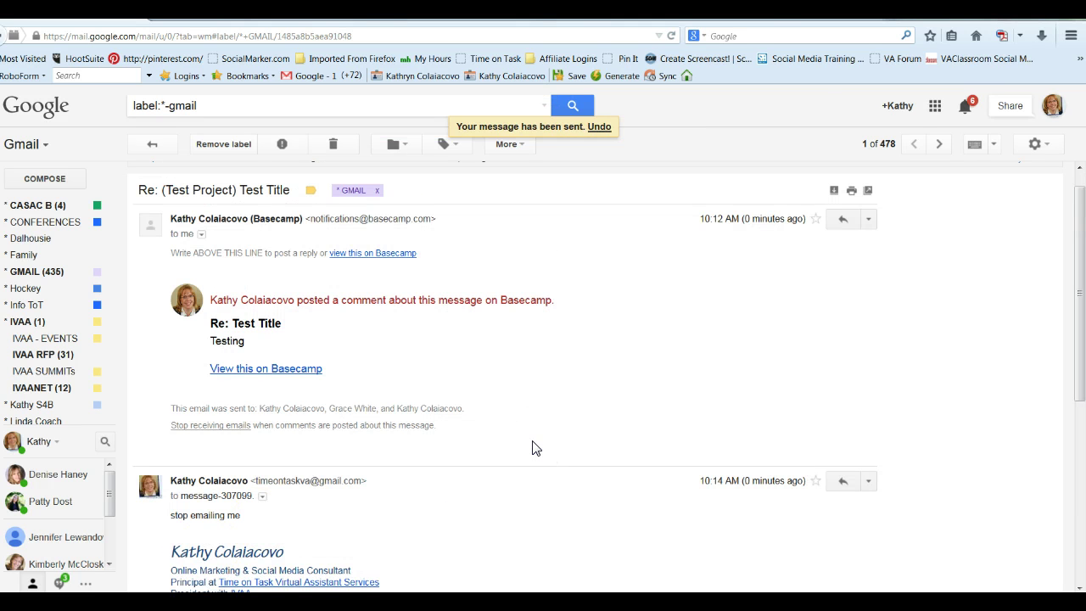
left_click(520, 475)
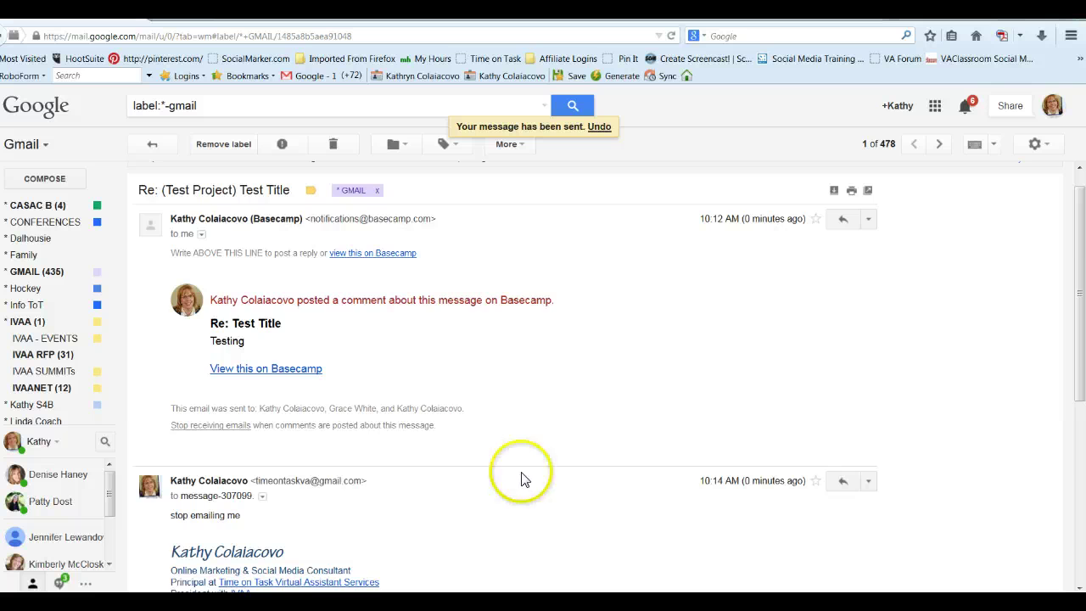
Step: Open the "Test Title" discussion on Basecamp from the notification email, signing in with the prefilled credentials
scroll(519, 482, "down", 3)
scroll(522, 487, "up", 2)
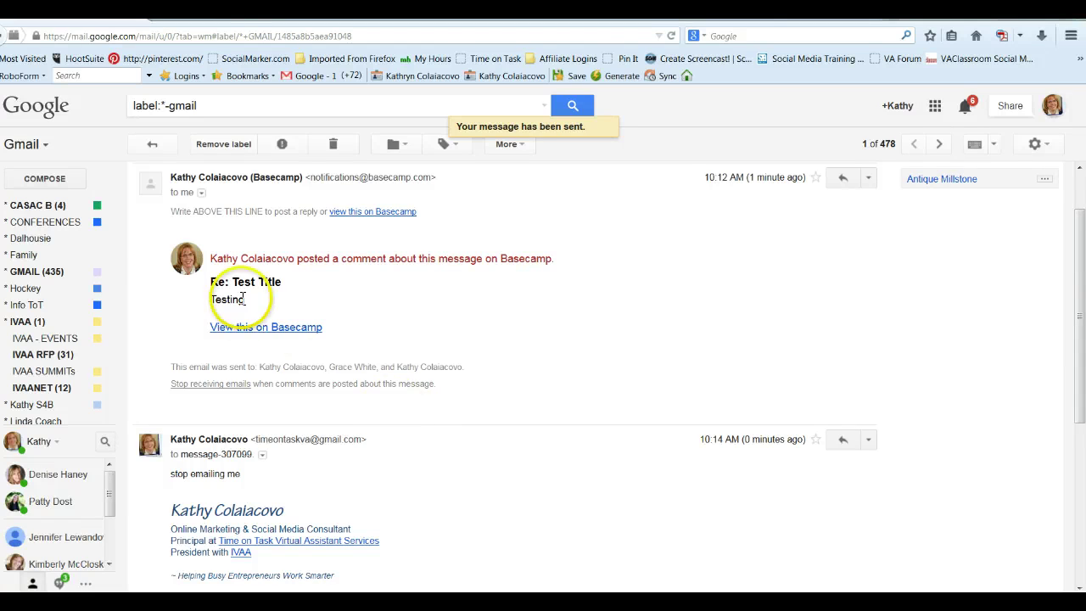
left_click(265, 328)
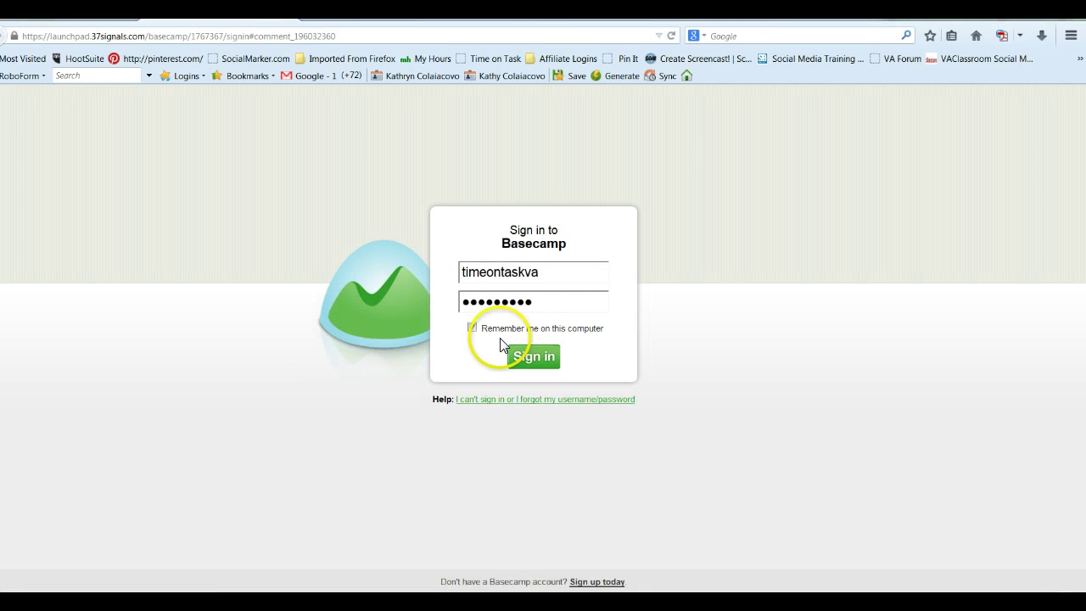
left_click(533, 357)
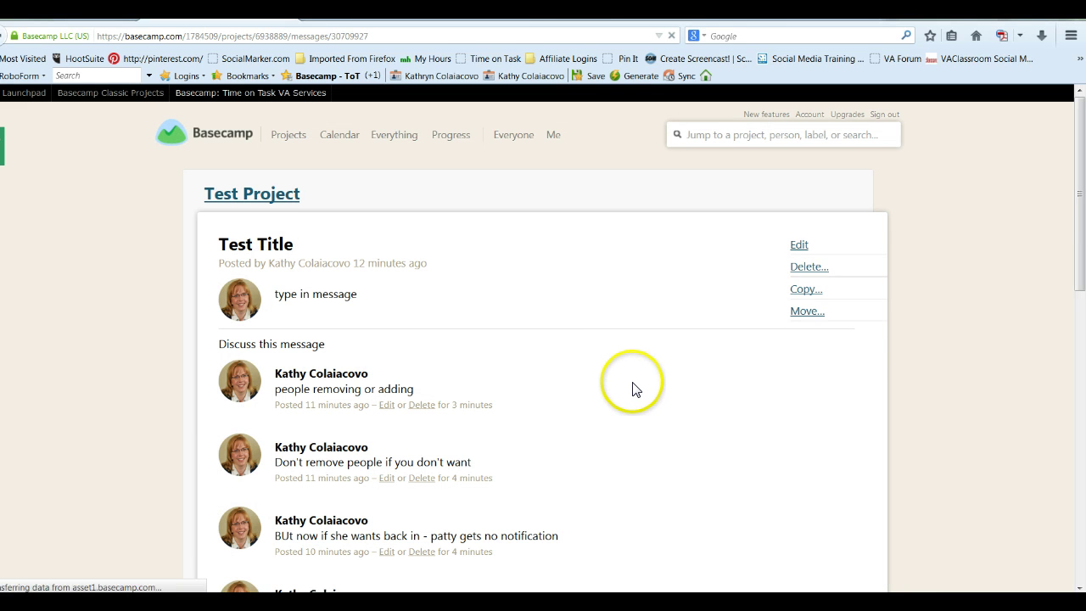
Step: Review the existing comments in the "Test Title" discussion and post the comment "send your message back"
scroll(628, 388, "down", 3)
scroll(636, 390, "down", 5)
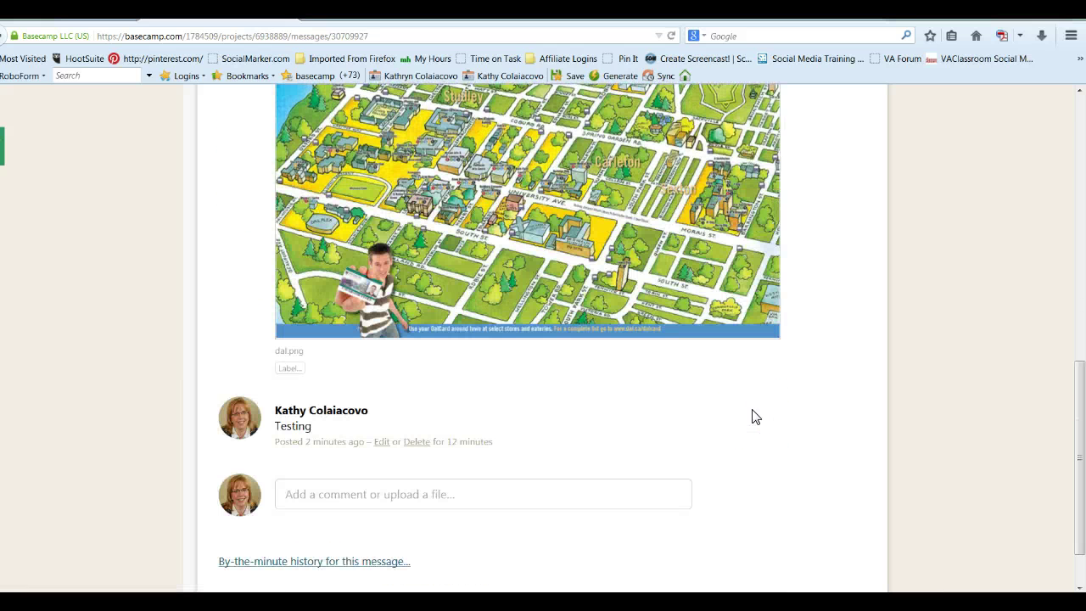
scroll(755, 415, "up", 4)
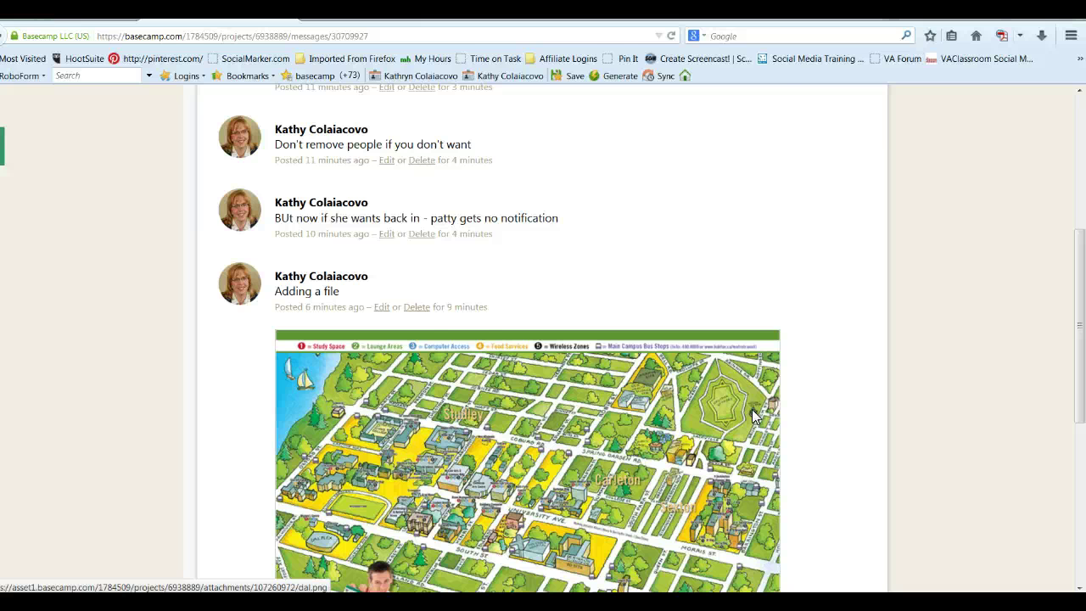
scroll(754, 416, "down", 5)
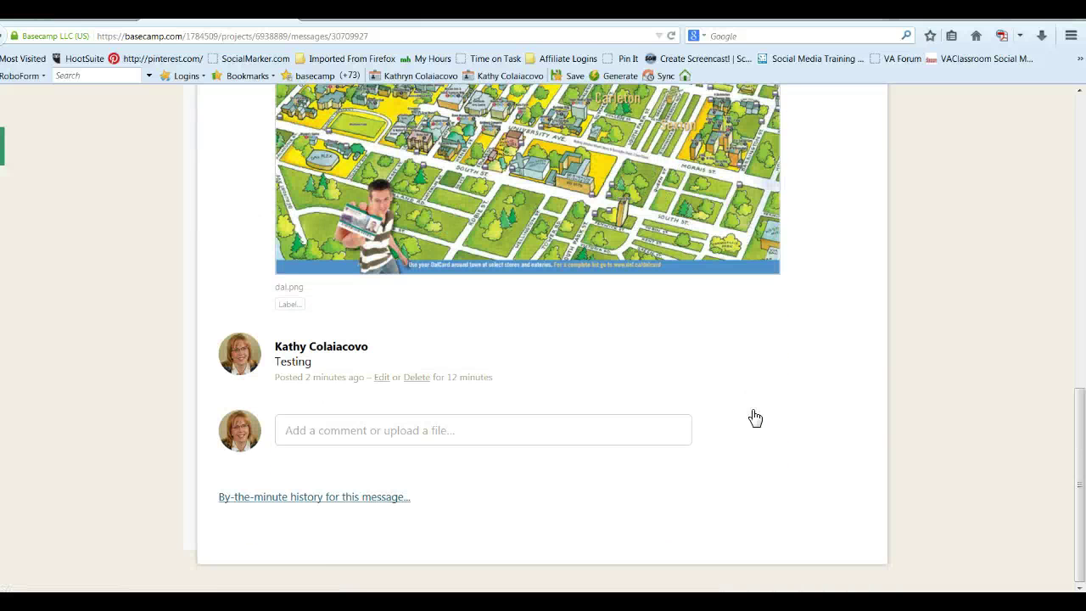
scroll(753, 414, "up", 3)
scroll(752, 409, "down", 3)
left_click(577, 439)
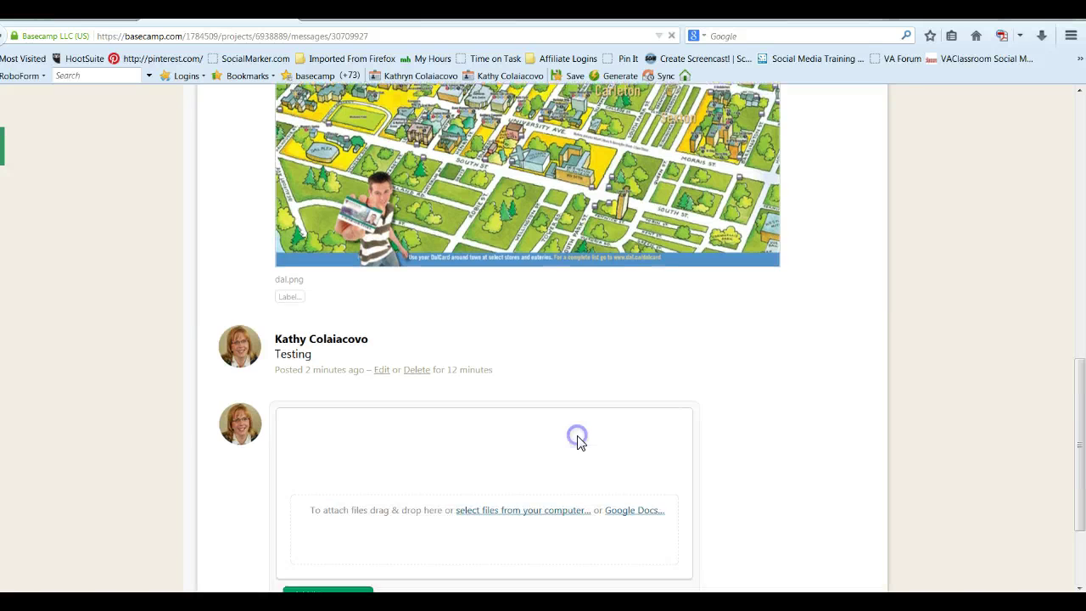
type("send your me")
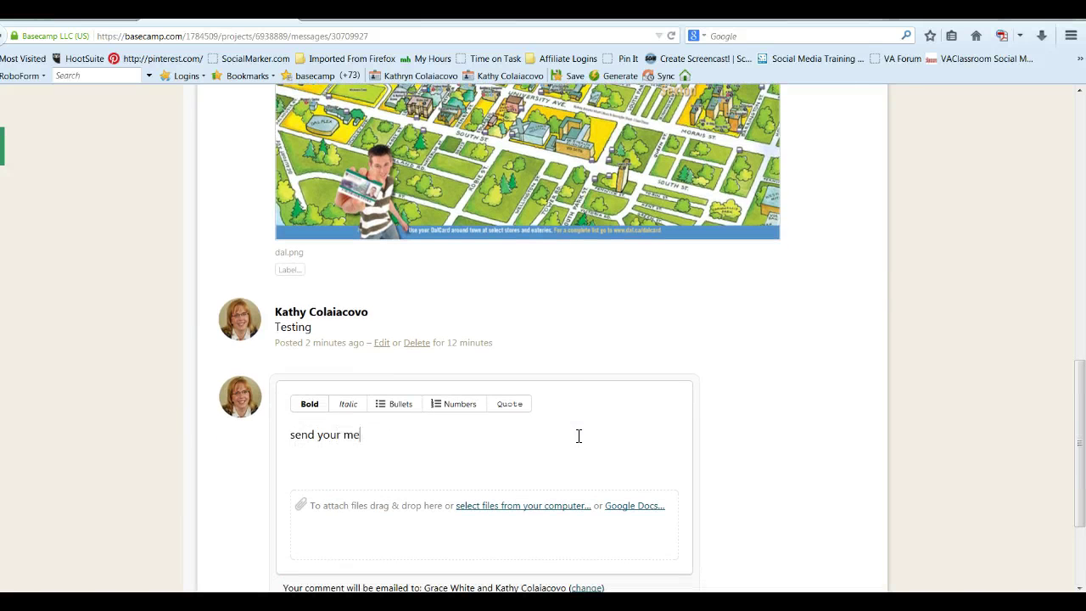
type("ssage back")
scroll(579, 435, "down", 3)
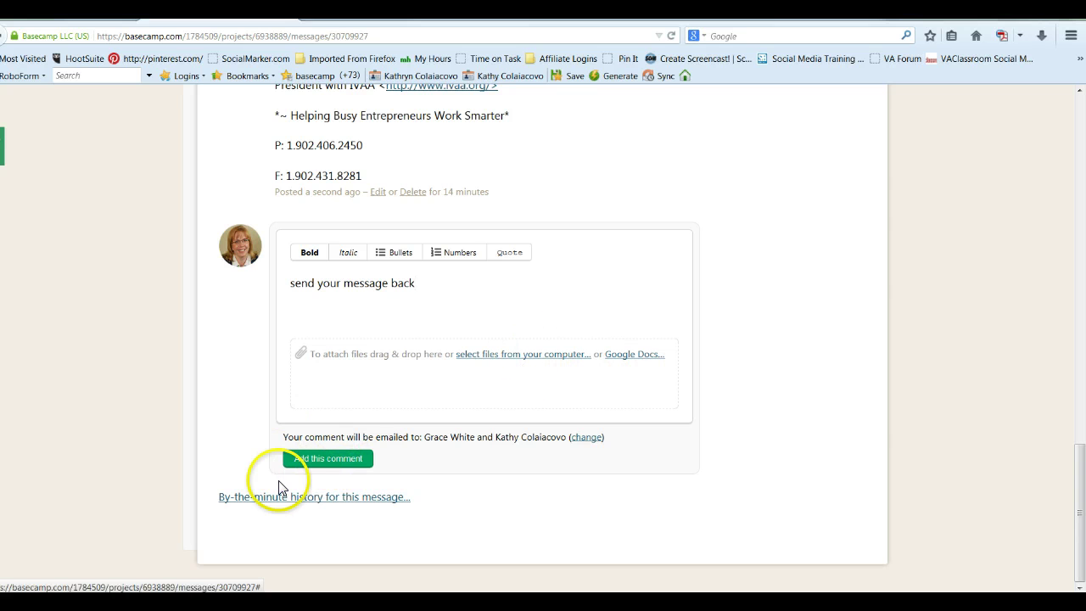
left_click(326, 459)
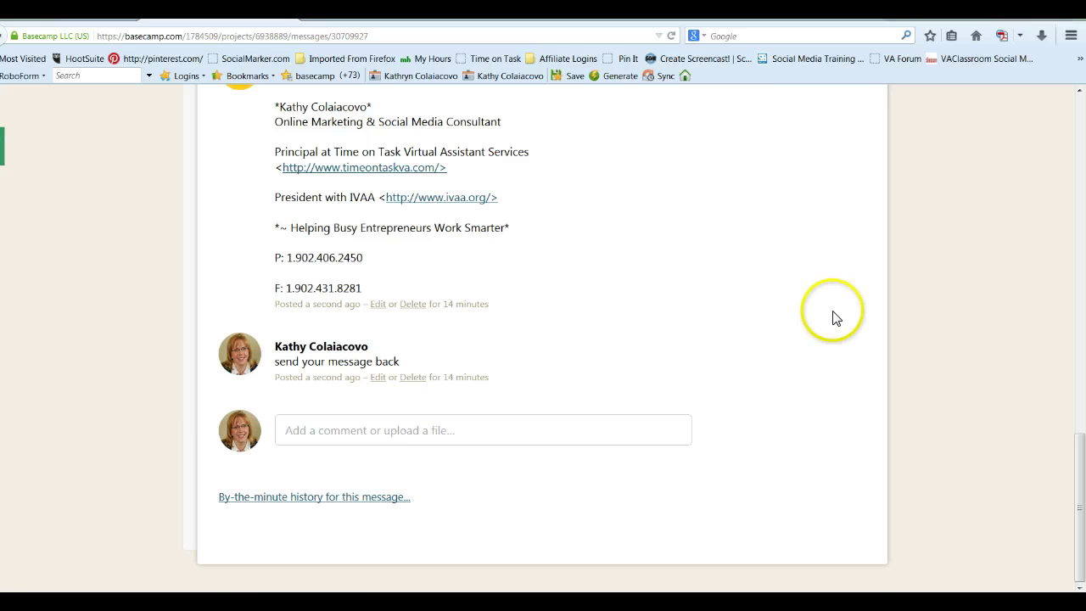
Step: Return to the Test Project overview and review its latest updates, discussions and files
scroll(865, 407, "up", 10)
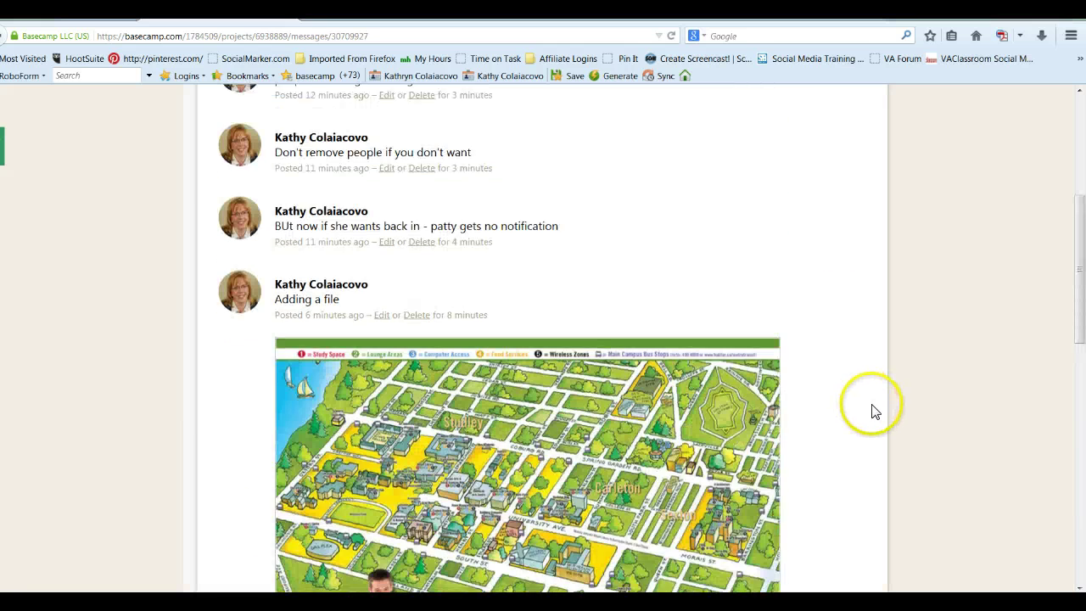
scroll(874, 412, "up", 5)
left_click(256, 195)
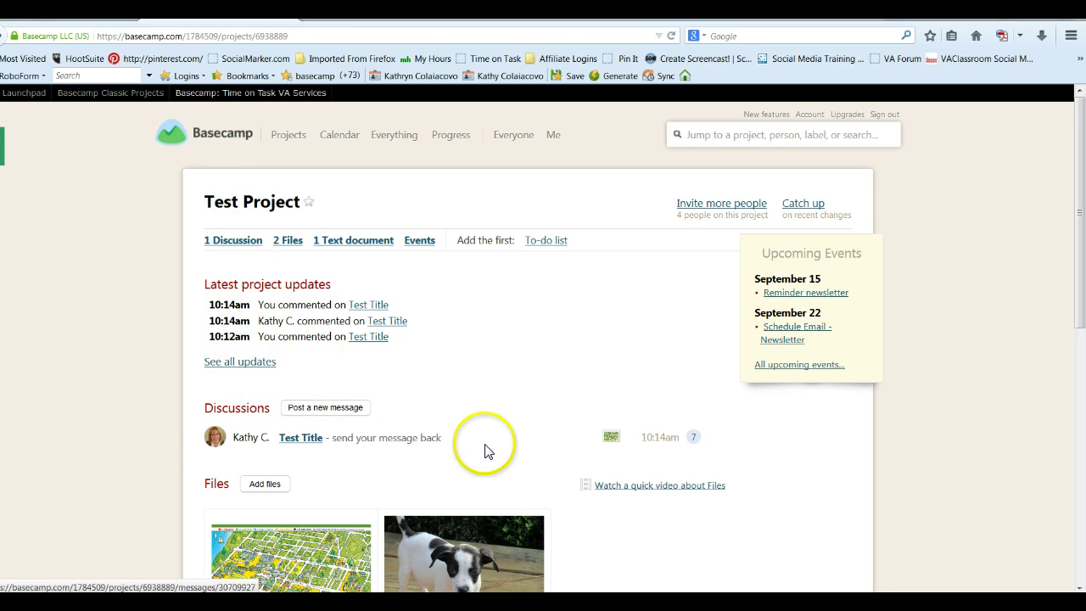
scroll(303, 375, "down", 2)
scroll(624, 498, "down", 2)
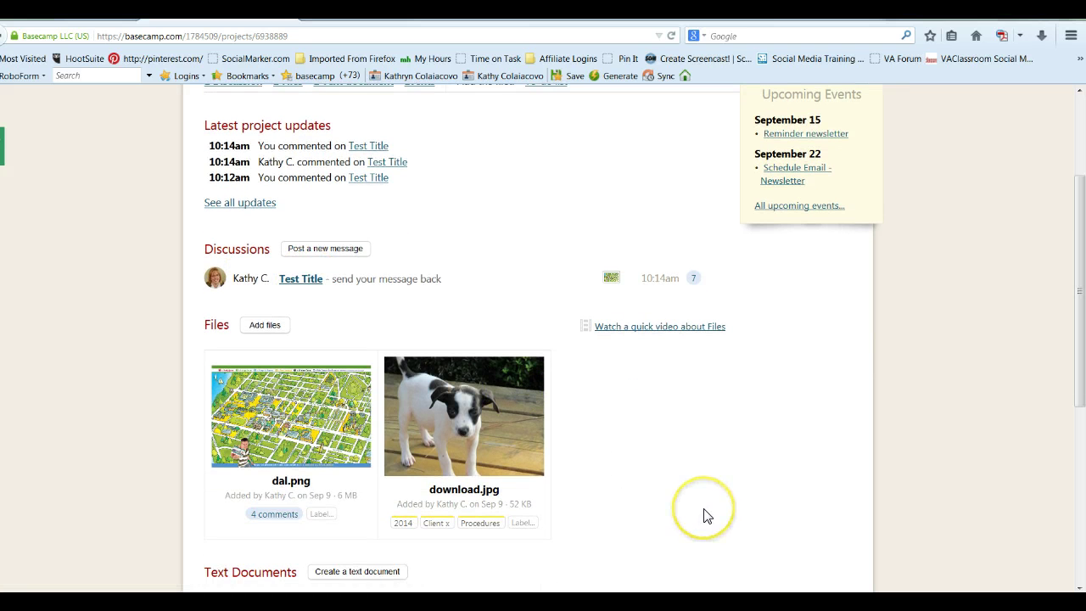
scroll(813, 502, "up", 4)
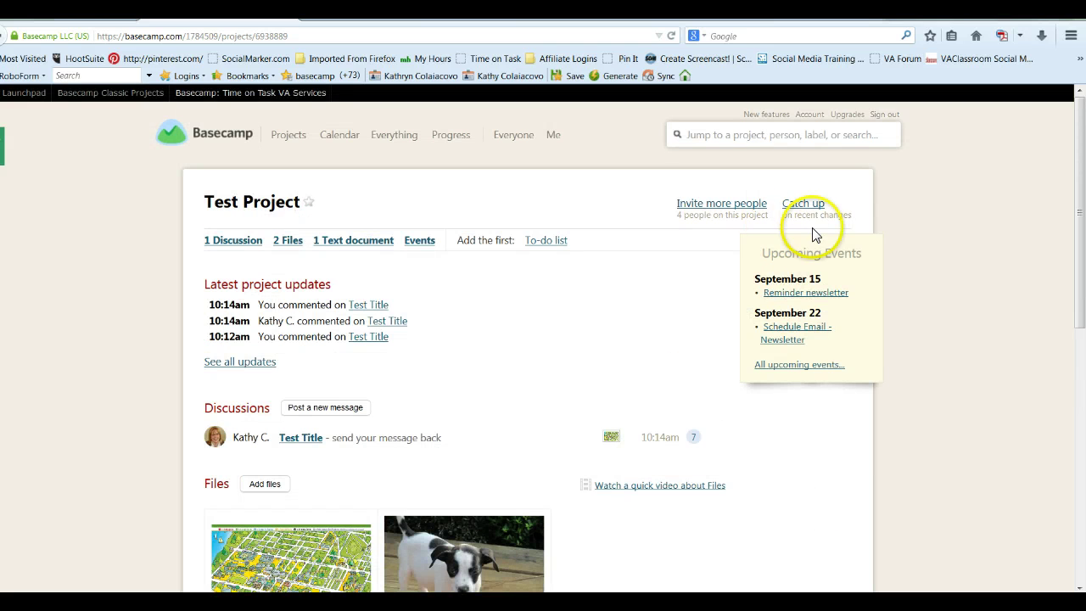
Step: View the project's Catch up summary of recent changes, and return to the Test Project overview
left_click(802, 204)
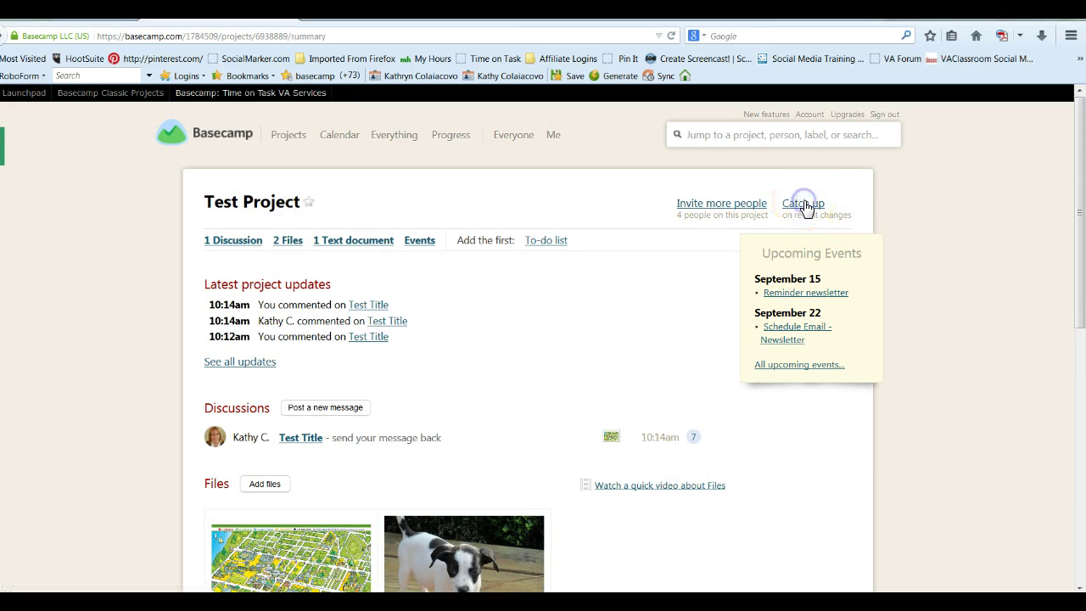
scroll(447, 388, "down", 5)
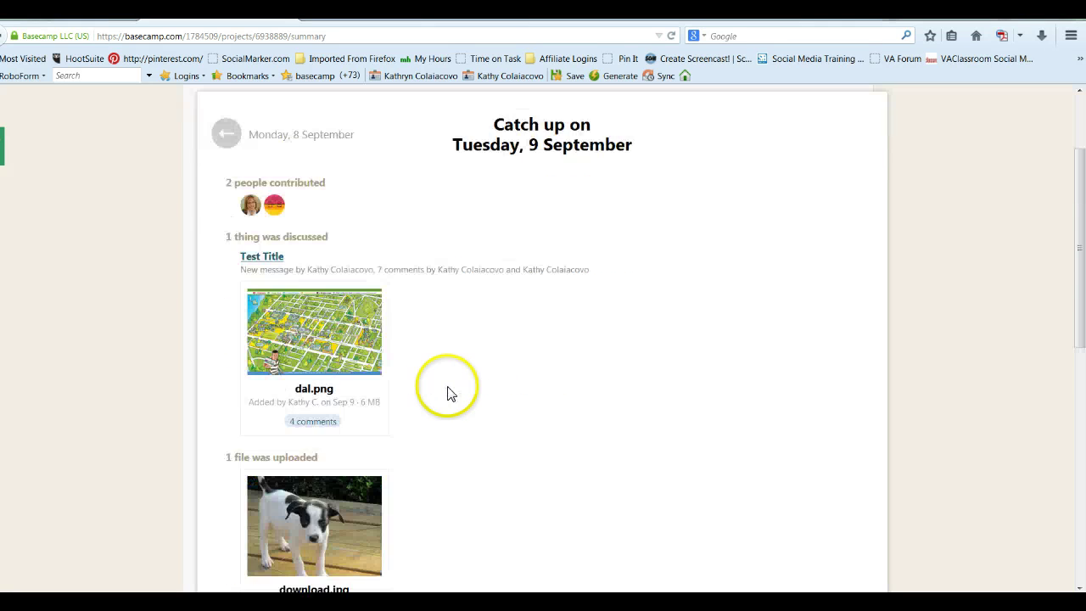
scroll(447, 388, "up", 5)
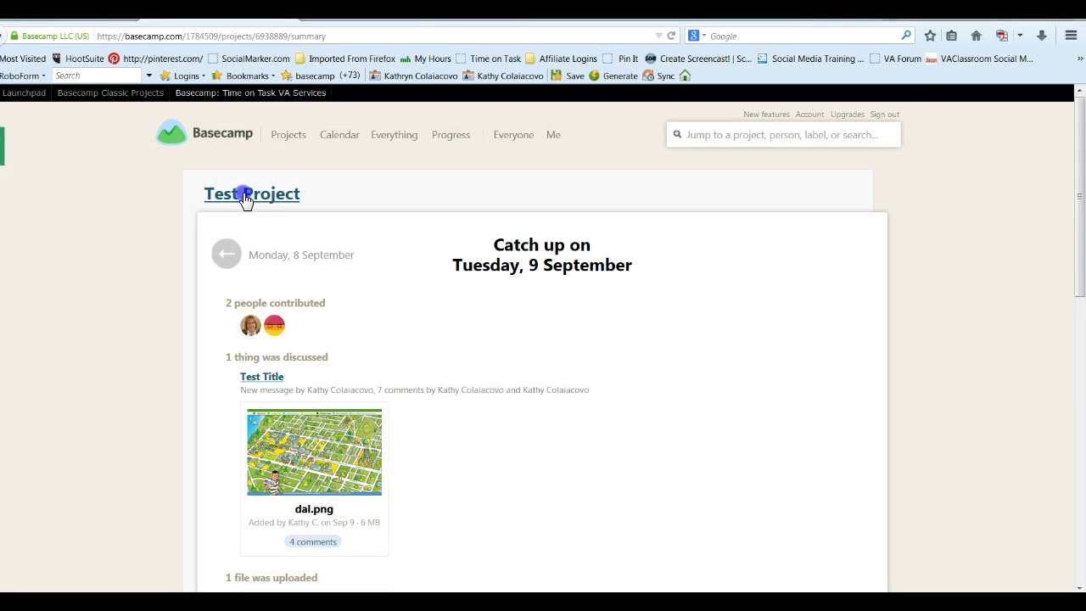
left_click(243, 195)
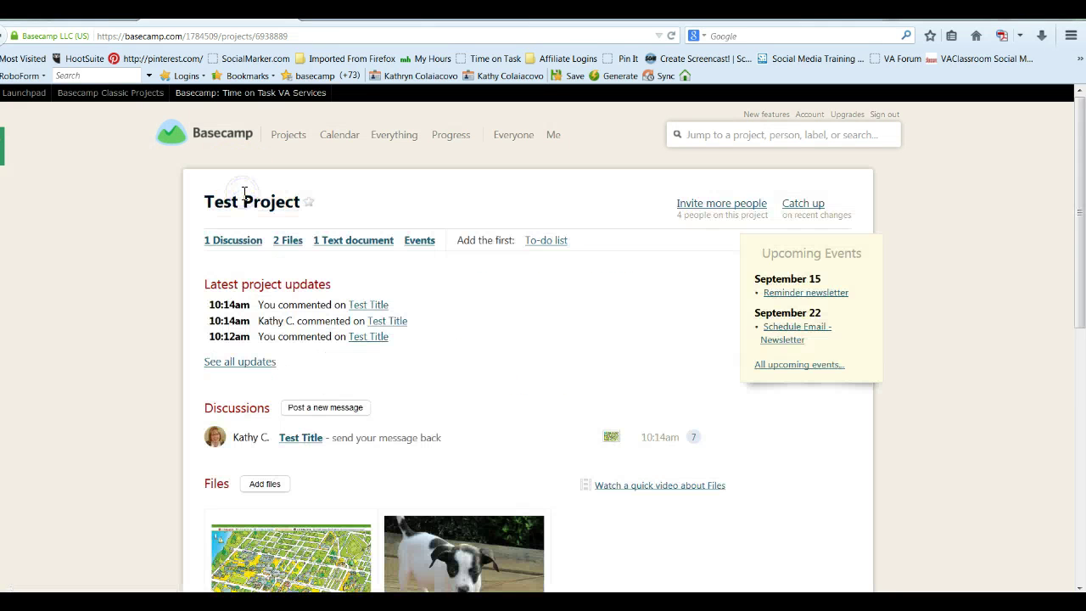
left_click(574, 358)
left_click_drag(304, 35, 79, 35)
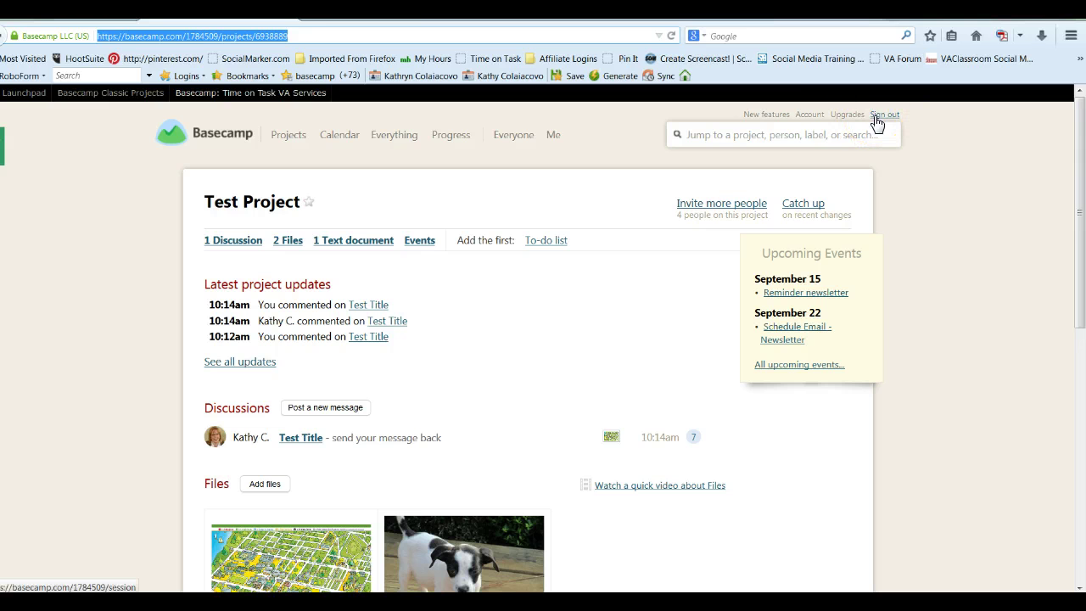
left_click(840, 135)
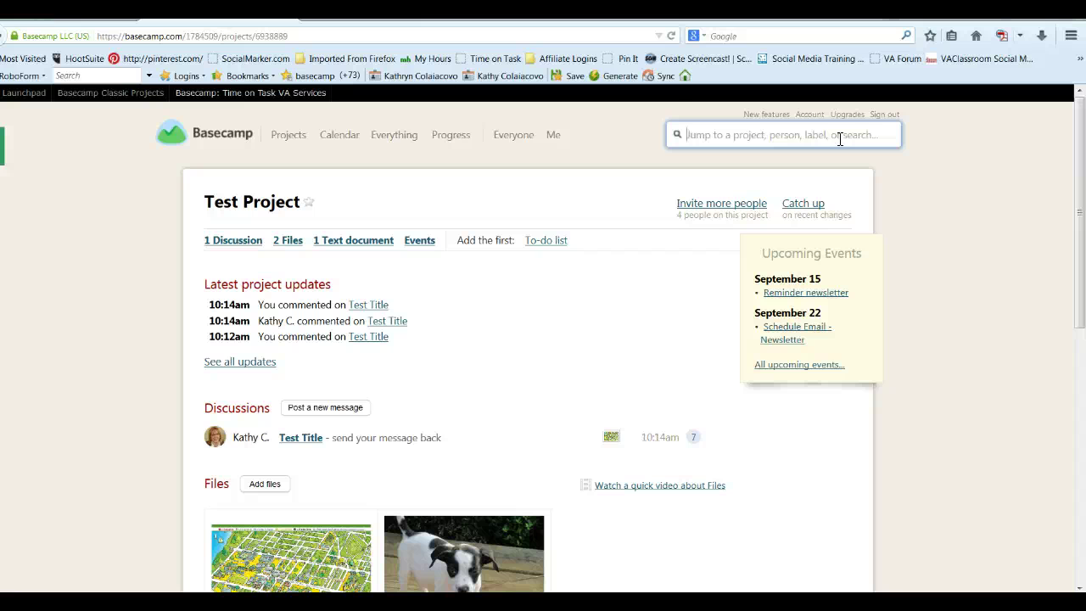
Step: Start a new message in the Test Project's discussions with the subject "New task" and the text "enter the info"
left_click(249, 246)
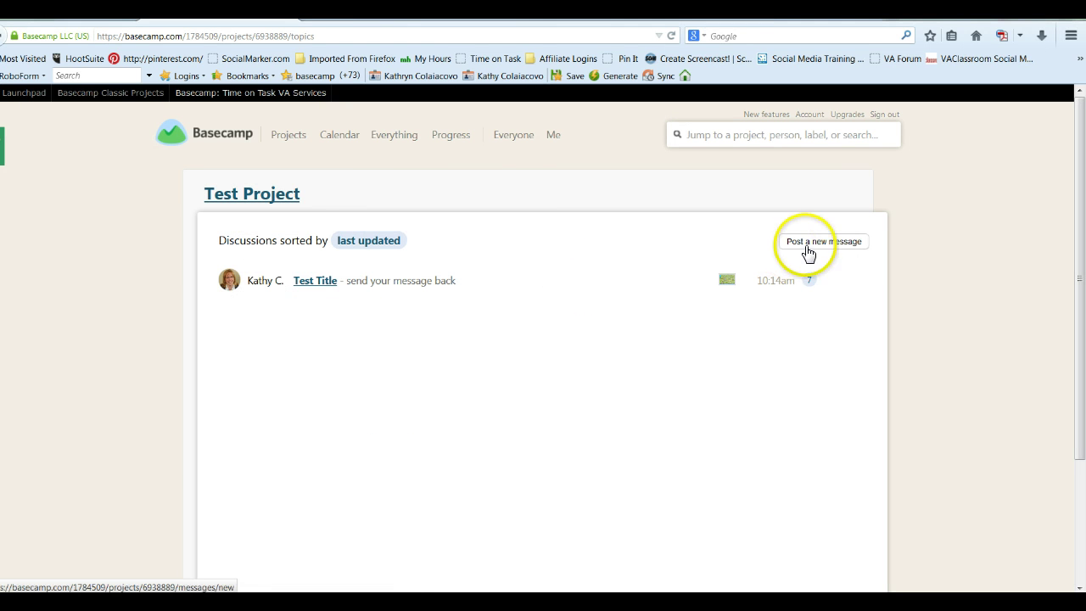
left_click(807, 245)
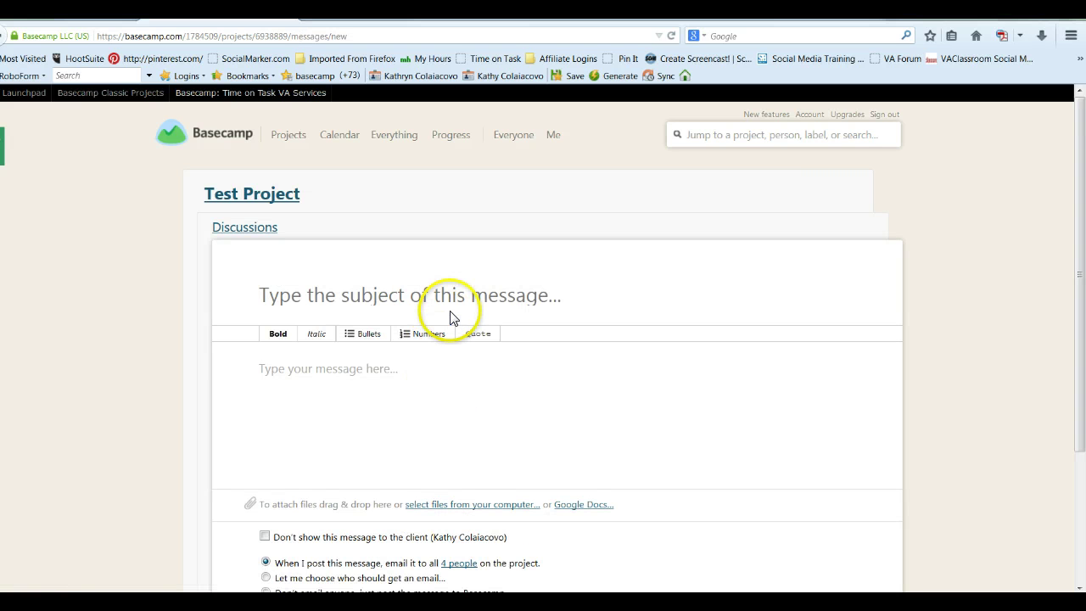
type("New task")
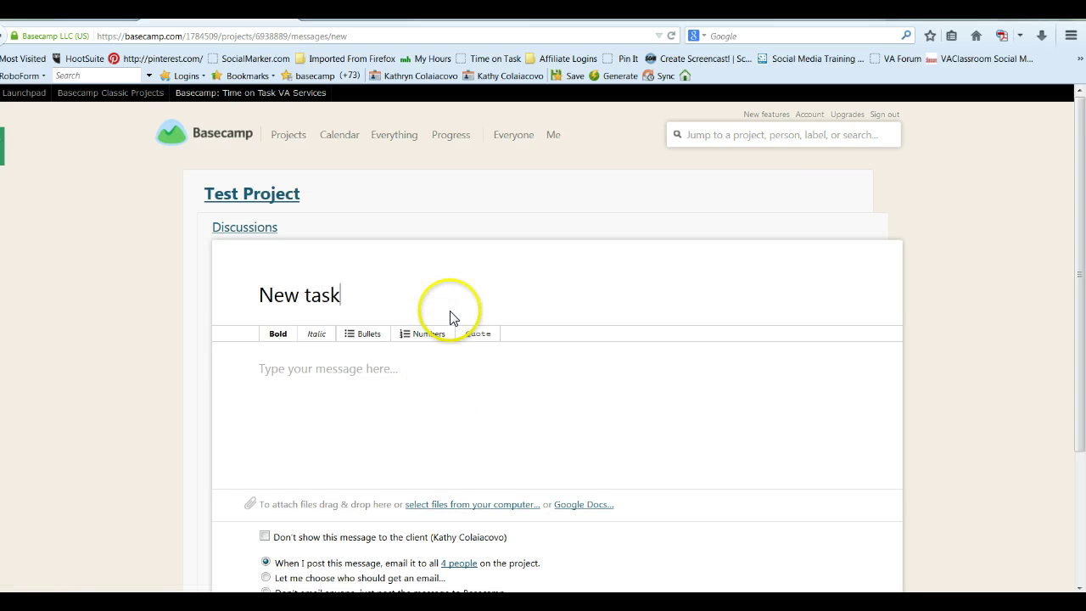
left_click(425, 378)
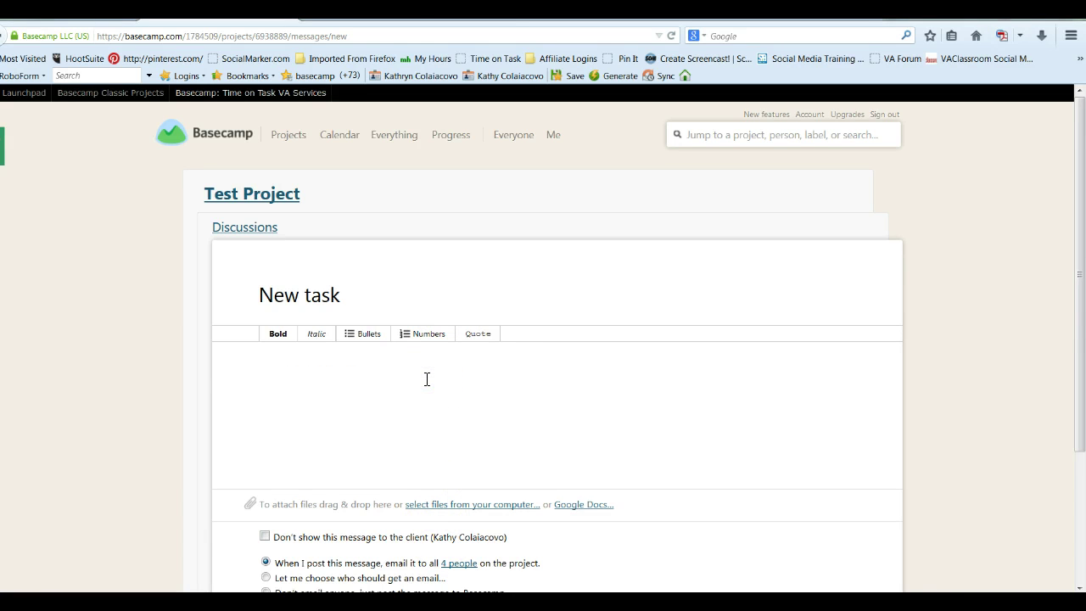
type("enter the info")
Step: Choose the second and third listed project members as email recipients of the "New task" message, and post it
scroll(642, 400, "down", 3)
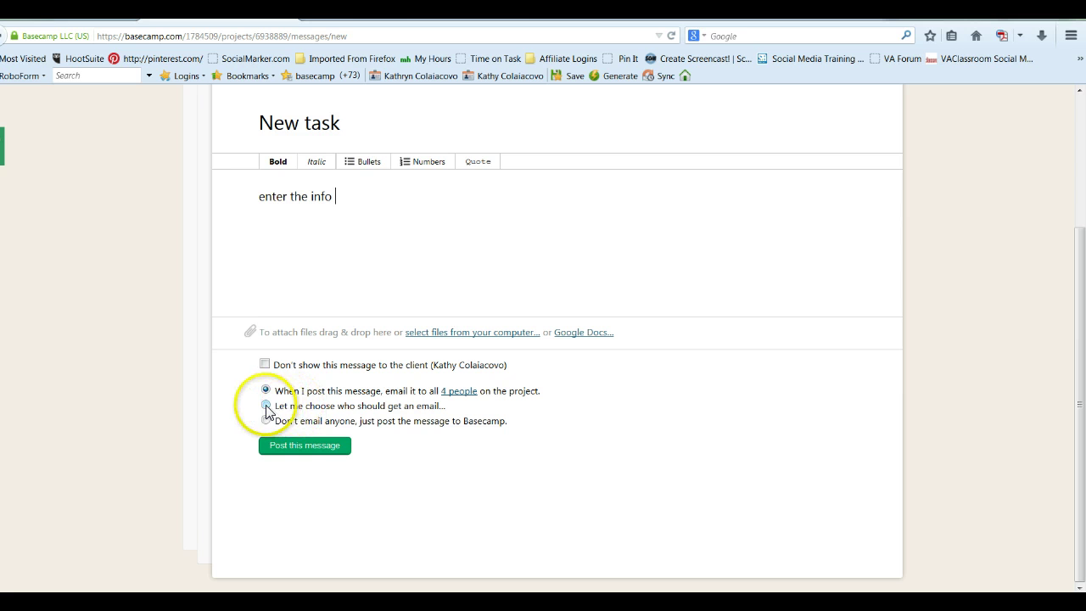
left_click(265, 407)
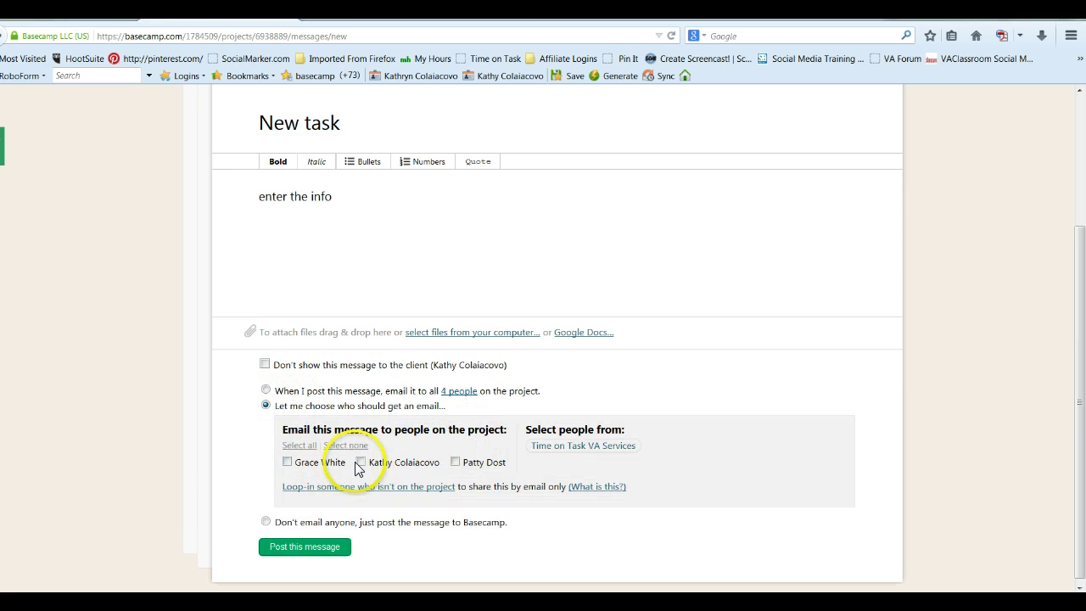
left_click(360, 462)
left_click(455, 462)
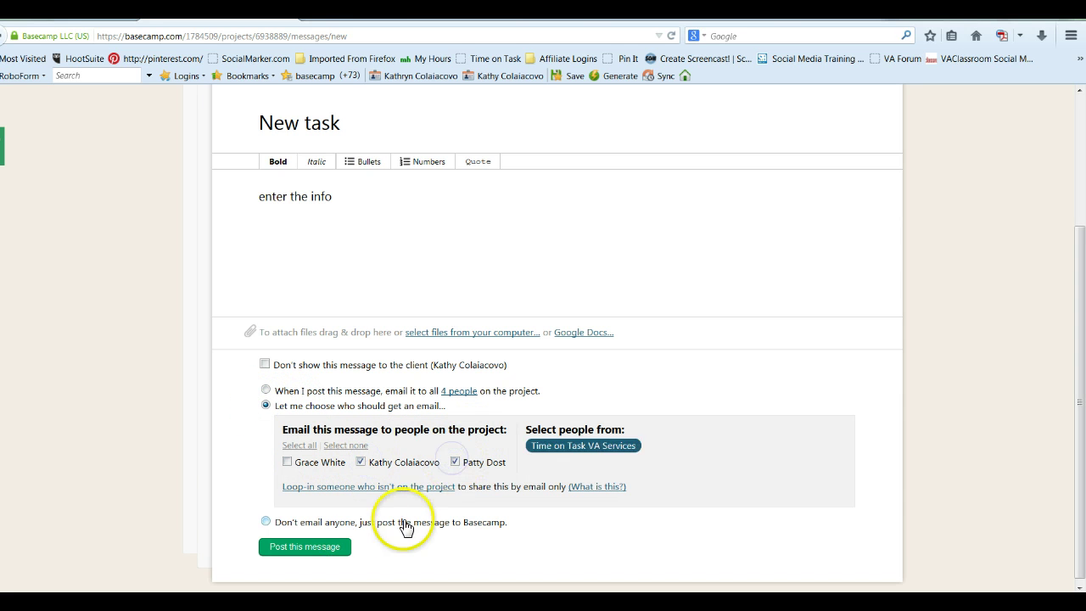
left_click(321, 548)
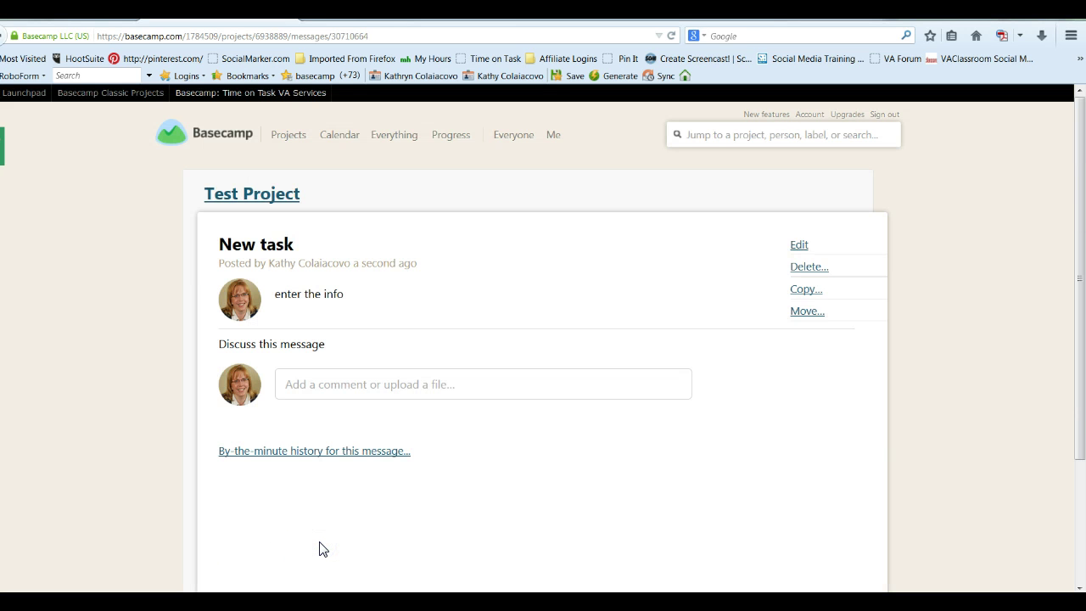